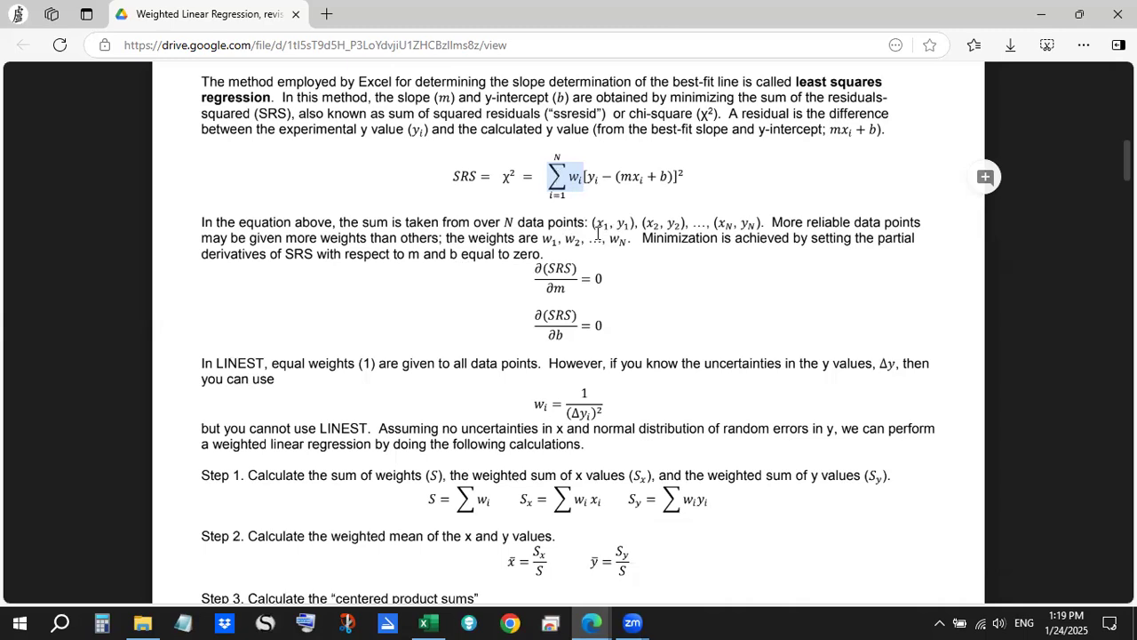
- Examine the SRS equation, its N data points, and how the weights w1 to wN favour more reliable points
drag(593, 223, 765, 225)
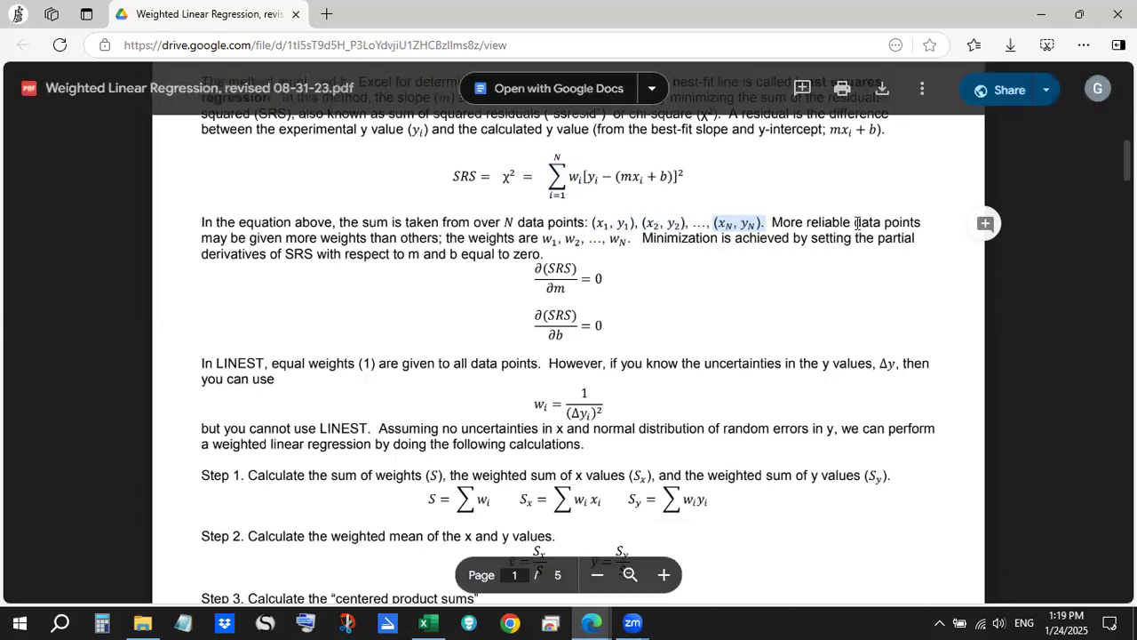
drag(773, 223, 632, 242)
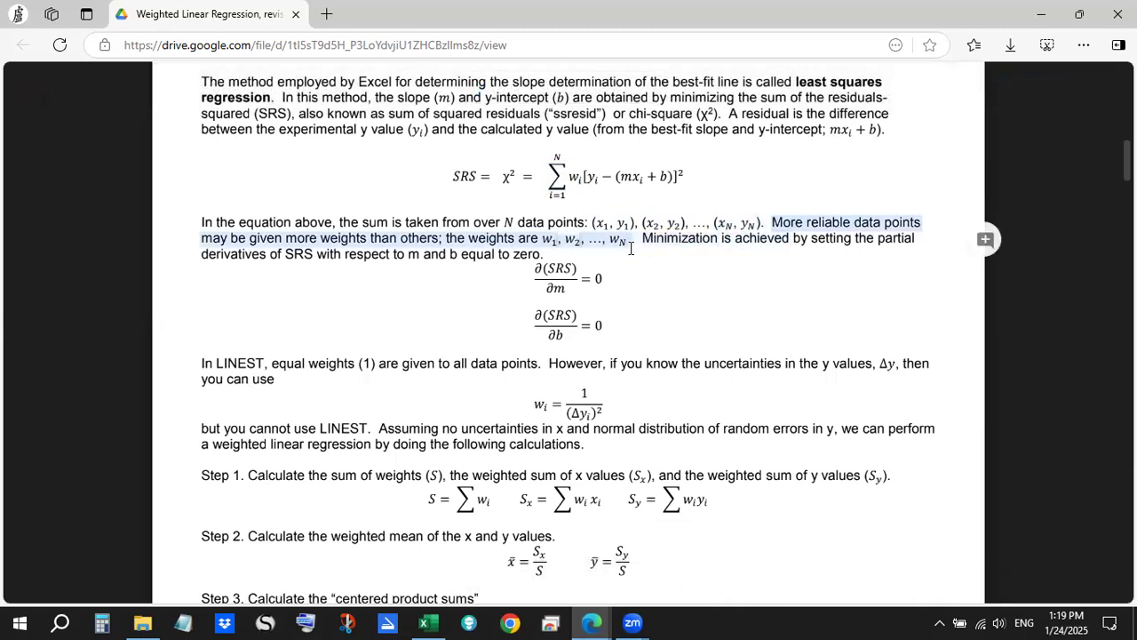
click(592, 249)
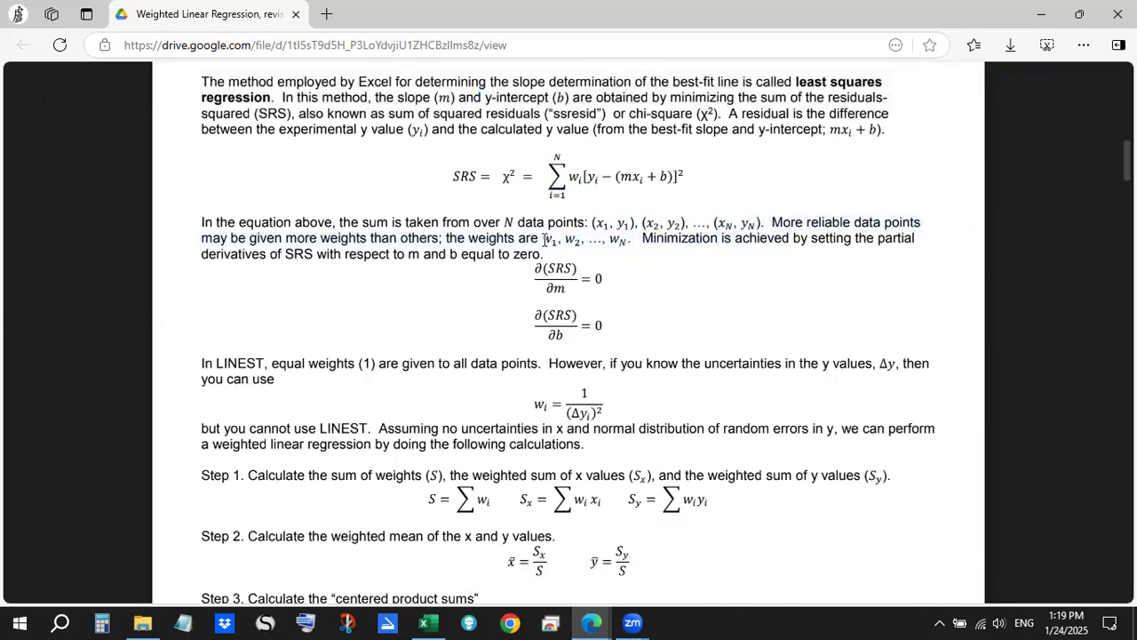
drag(545, 242, 566, 240)
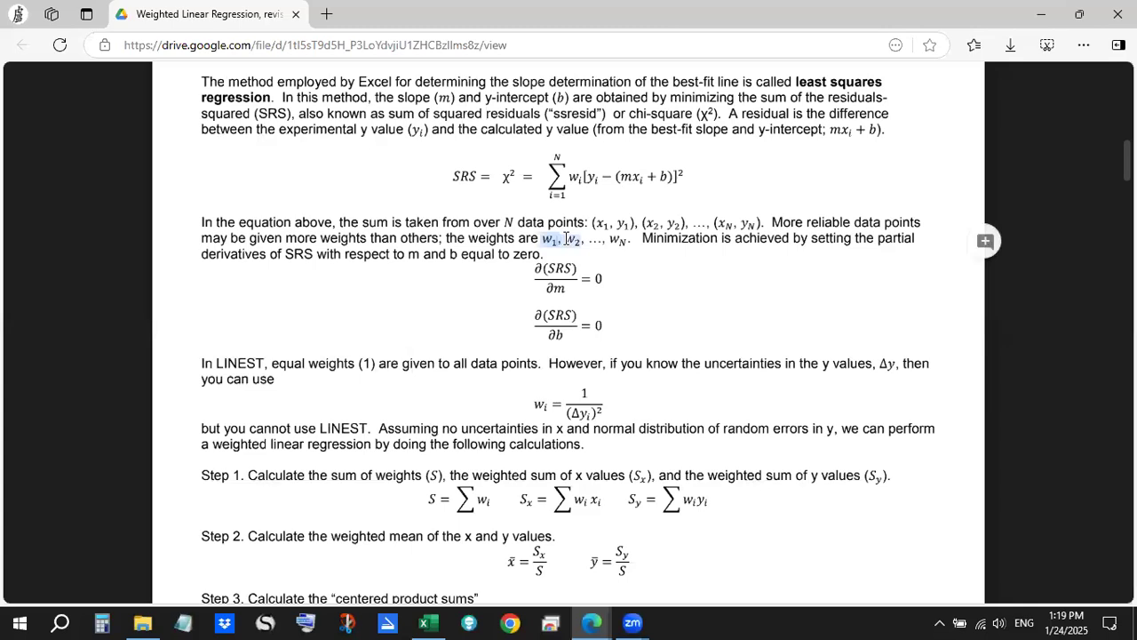
double_click(668, 239)
click(661, 274)
drag(452, 179, 684, 174)
click(628, 183)
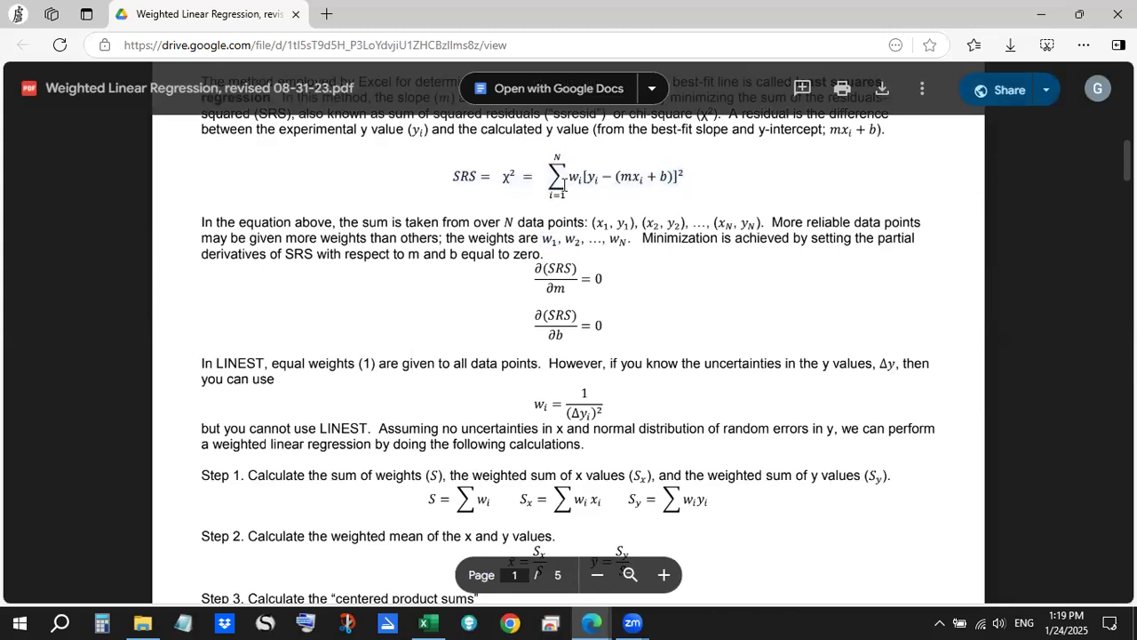
drag(569, 178, 682, 169)
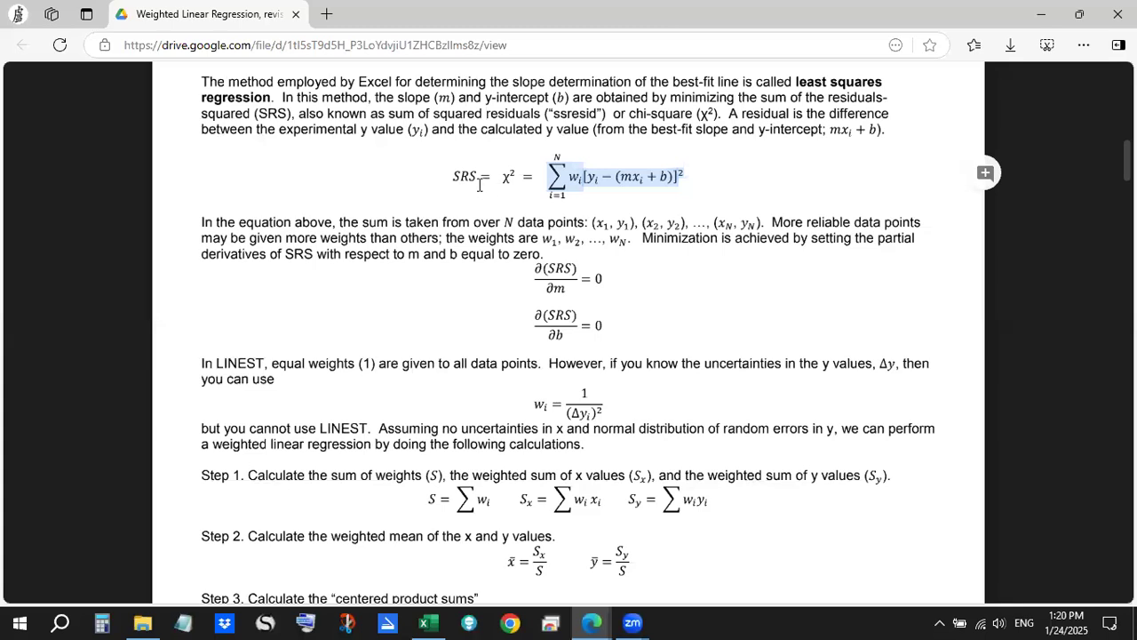
click(646, 238)
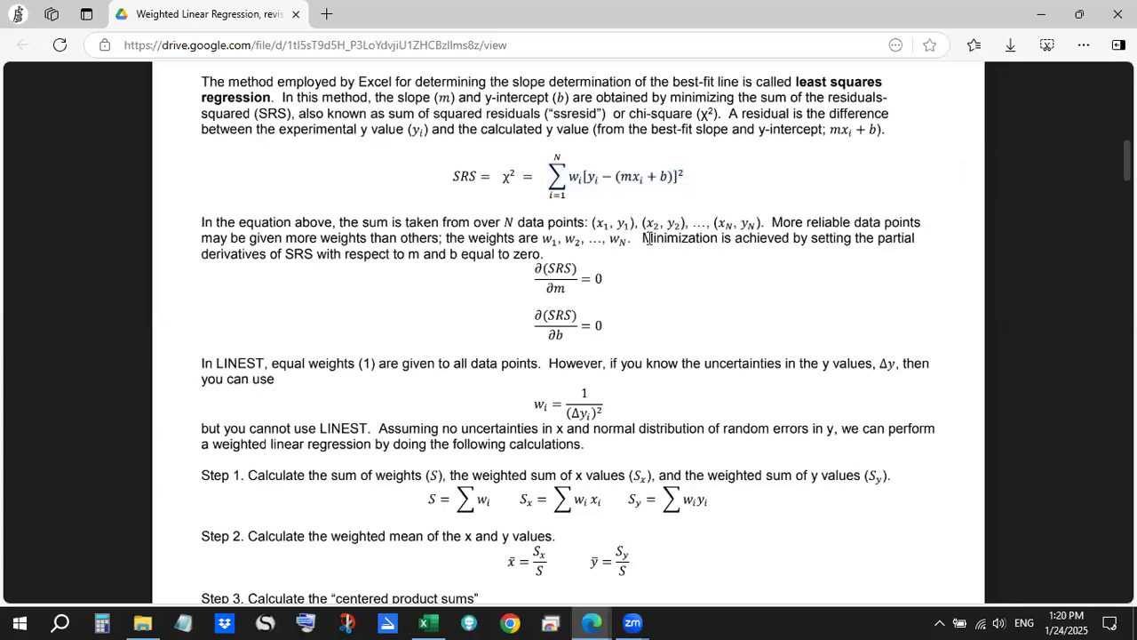
- Study the minimization conditions that set the partial derivatives of SRS with respect to m and b to zero
drag(538, 271, 597, 286)
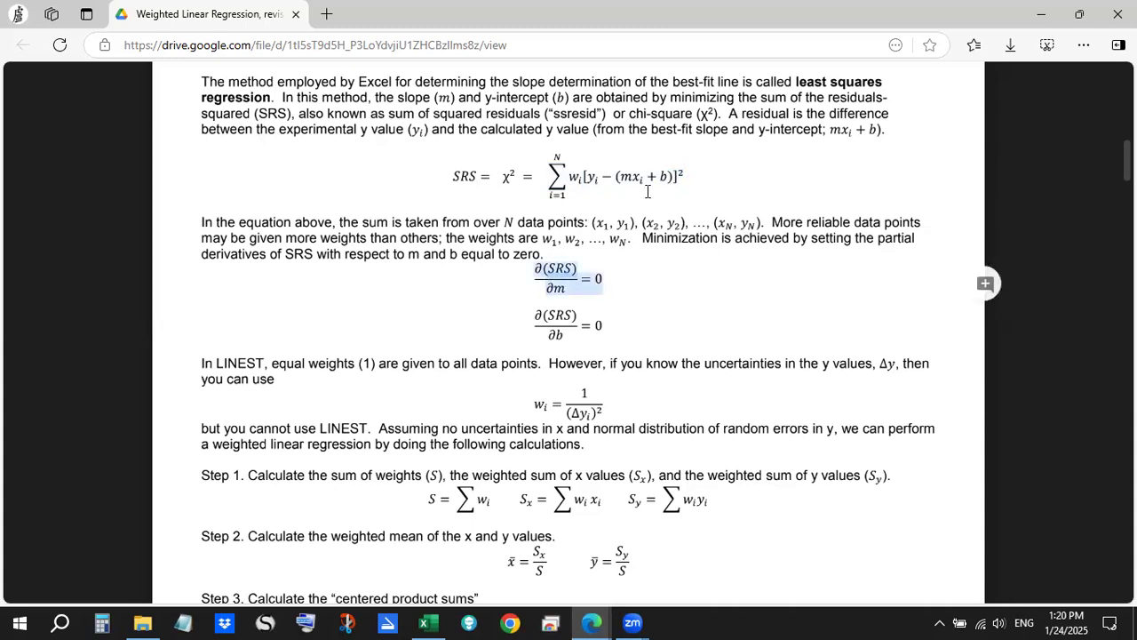
click(622, 176)
mouse_move(623, 176)
mouse_down()
mouse_move(668, 177)
mouse_move(621, 176)
mouse_move(645, 176)
mouse_up()
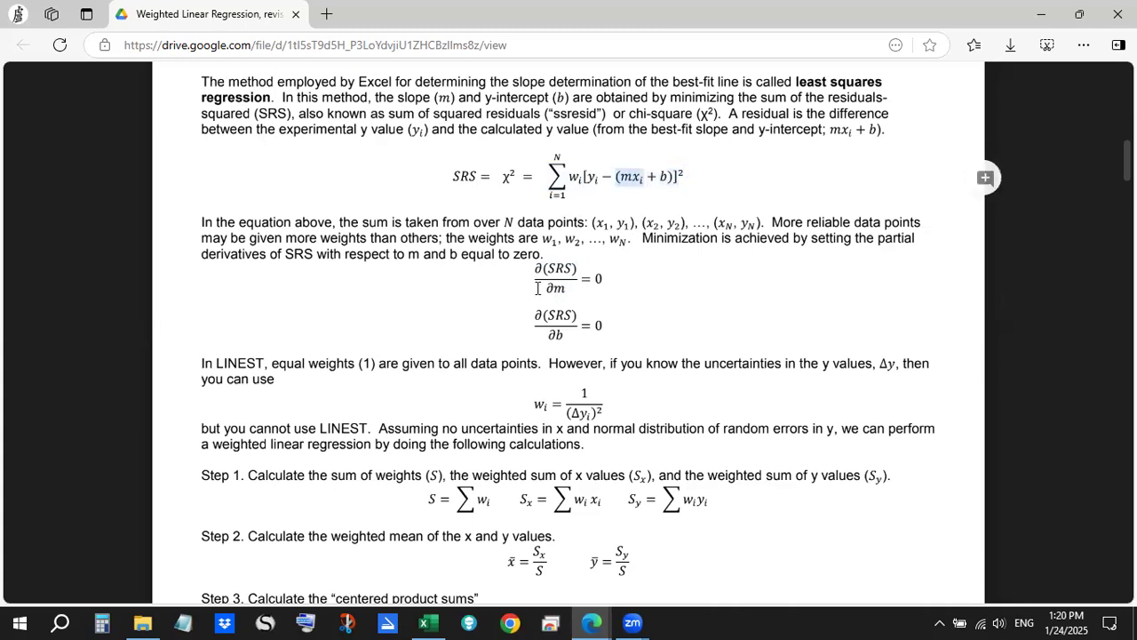
drag(537, 276, 571, 287)
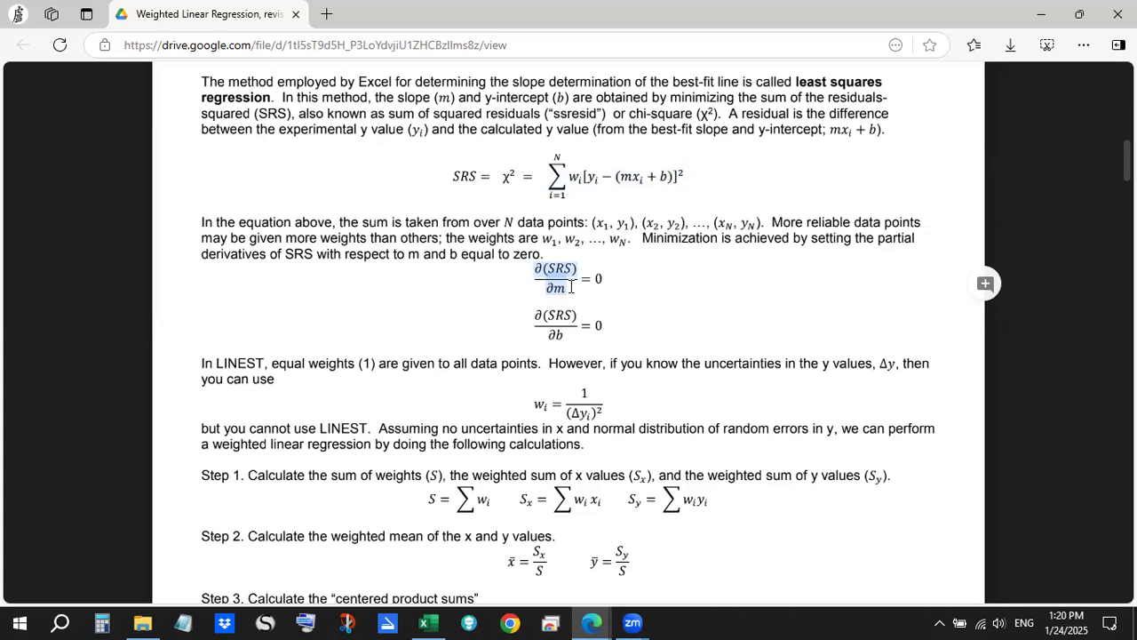
click(534, 322)
drag(534, 322, 598, 336)
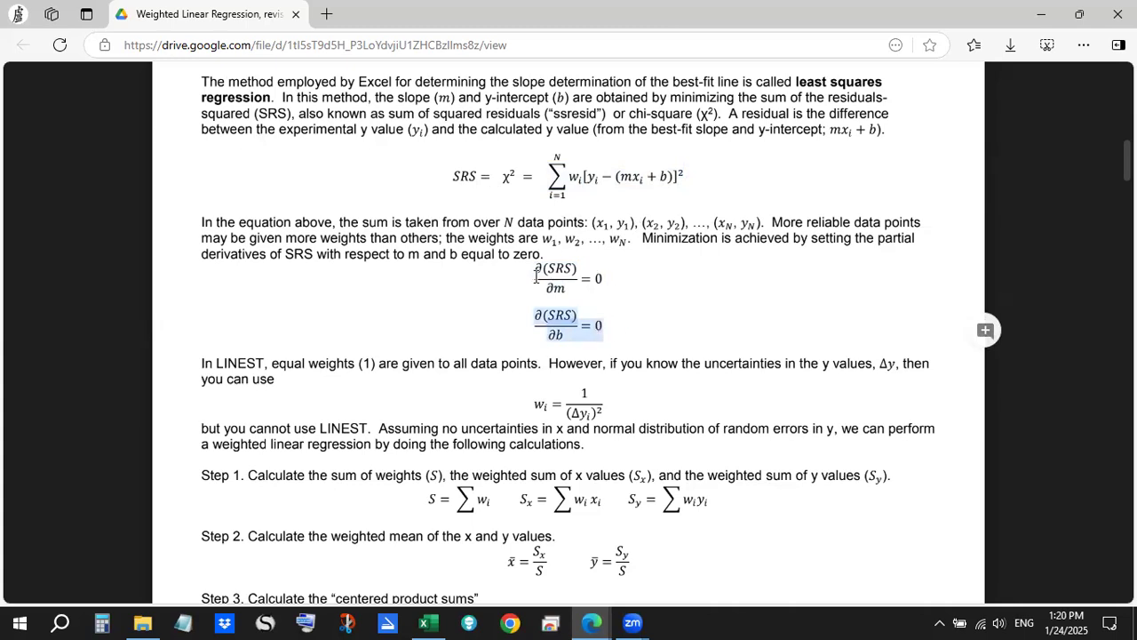
drag(536, 278, 617, 341)
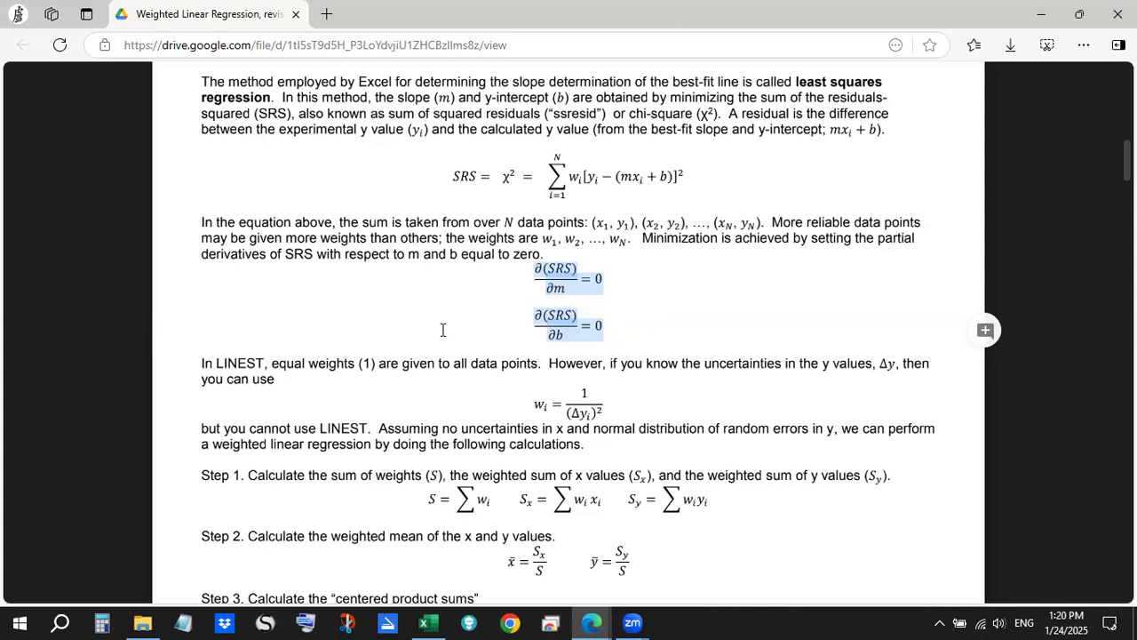
- Read how LINEST weights data points and examine the weight formula based on the y uncertainties
scroll(441, 331, down, 3)
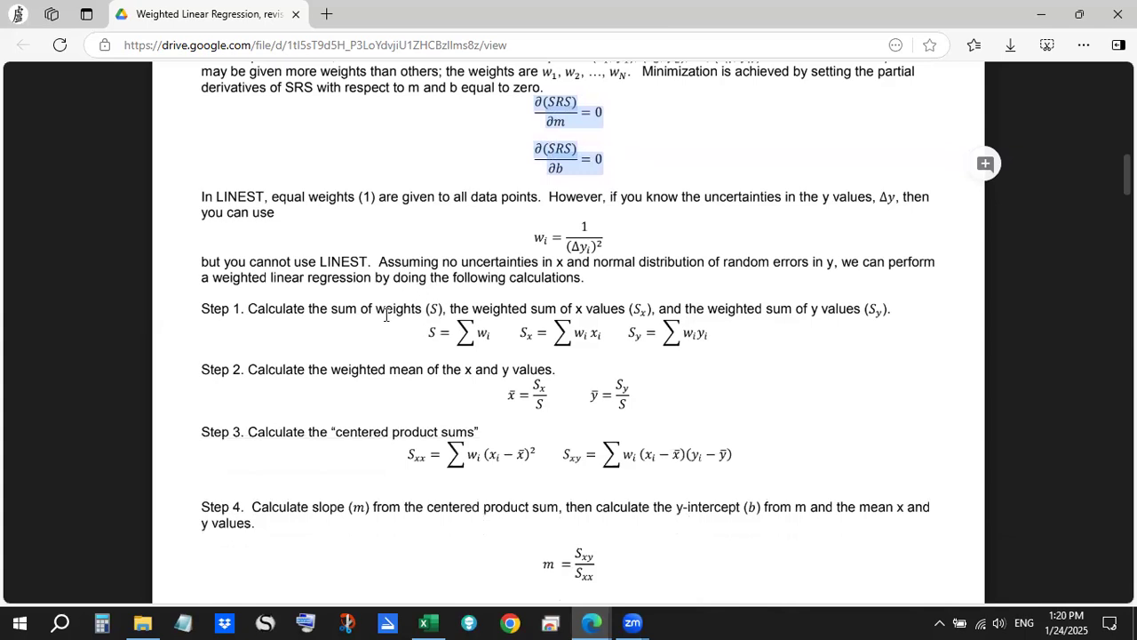
click(257, 193)
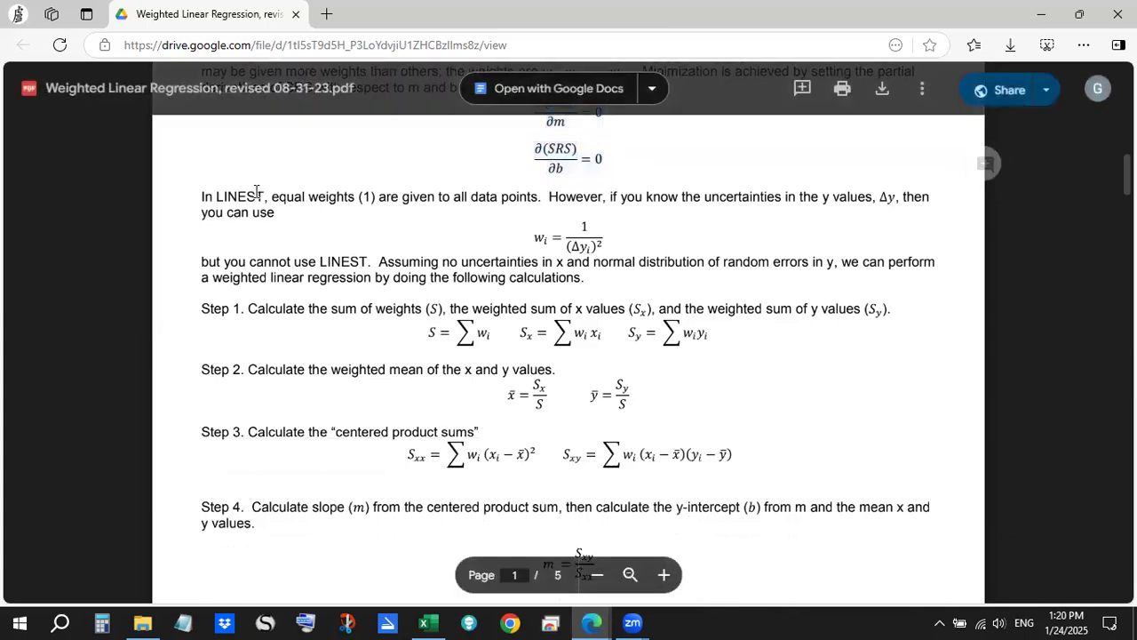
double_click(257, 193)
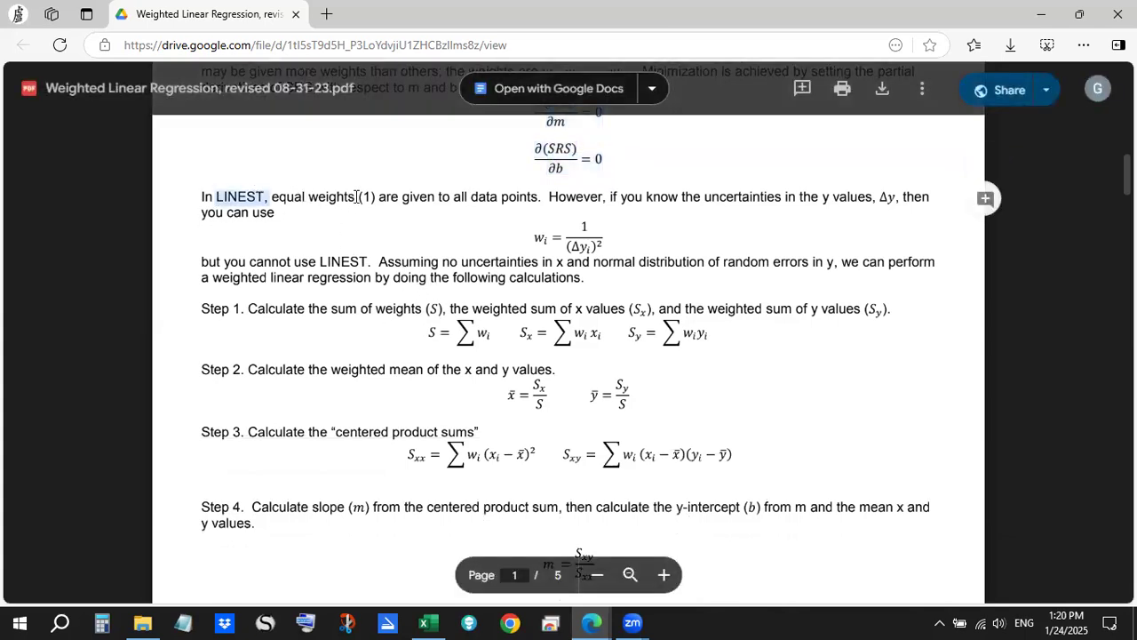
drag(357, 196, 373, 195)
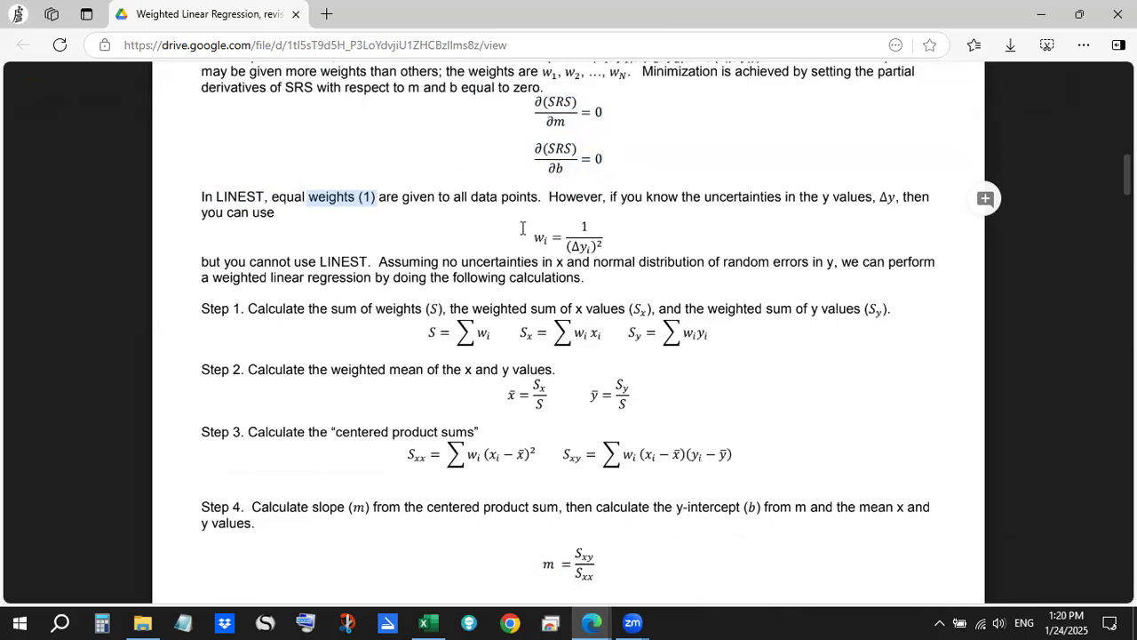
click(823, 194)
double_click(823, 193)
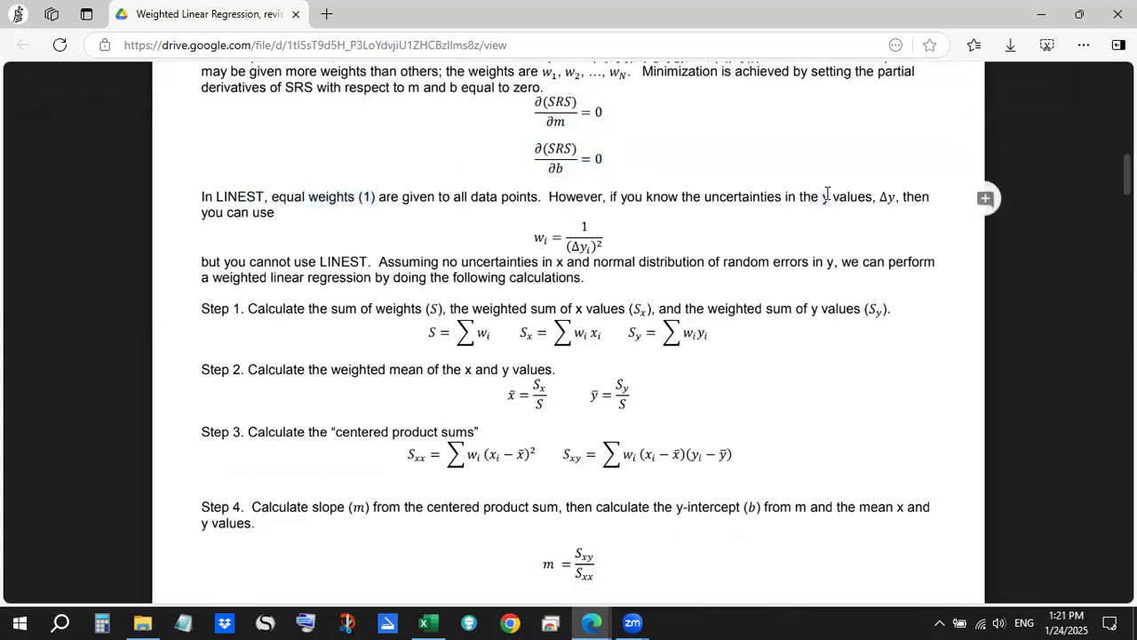
double_click(885, 196)
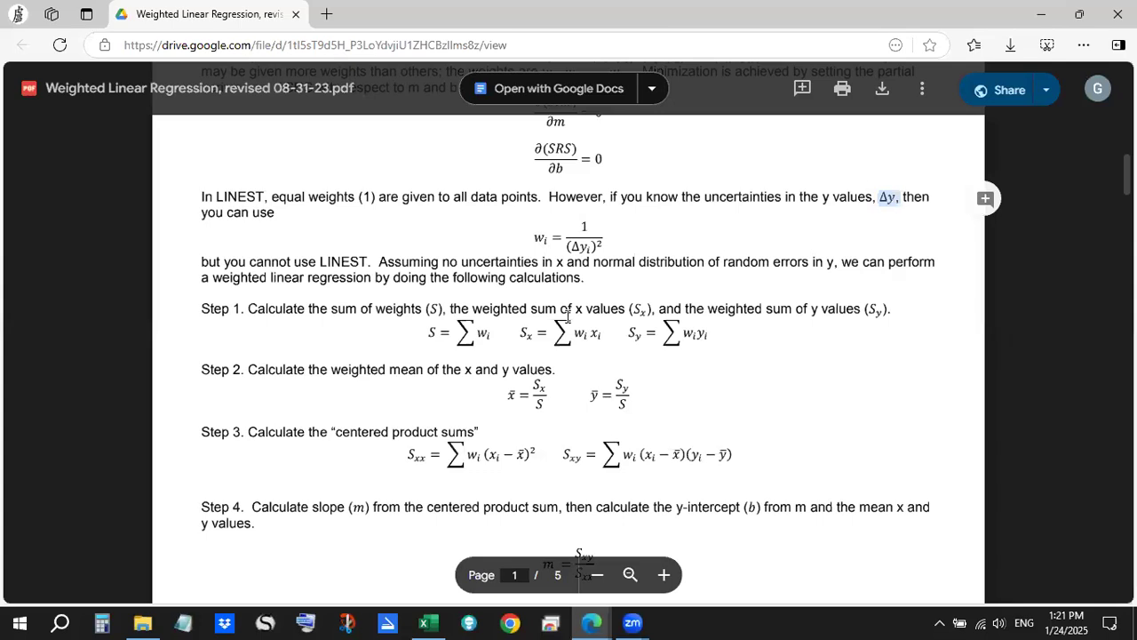
click(539, 242)
drag(549, 241, 600, 240)
click(573, 247)
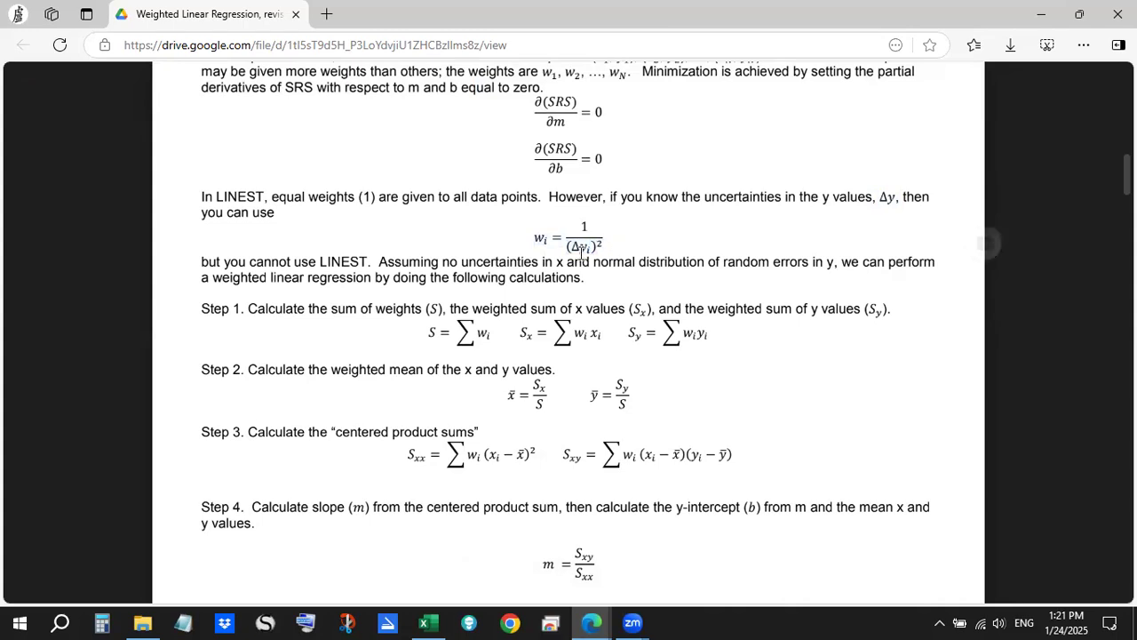
drag(568, 248, 607, 244)
- Review the assumptions about x uncertainties and random y errors, and the Step 1 formula for the sum of weights
drag(382, 263, 565, 279)
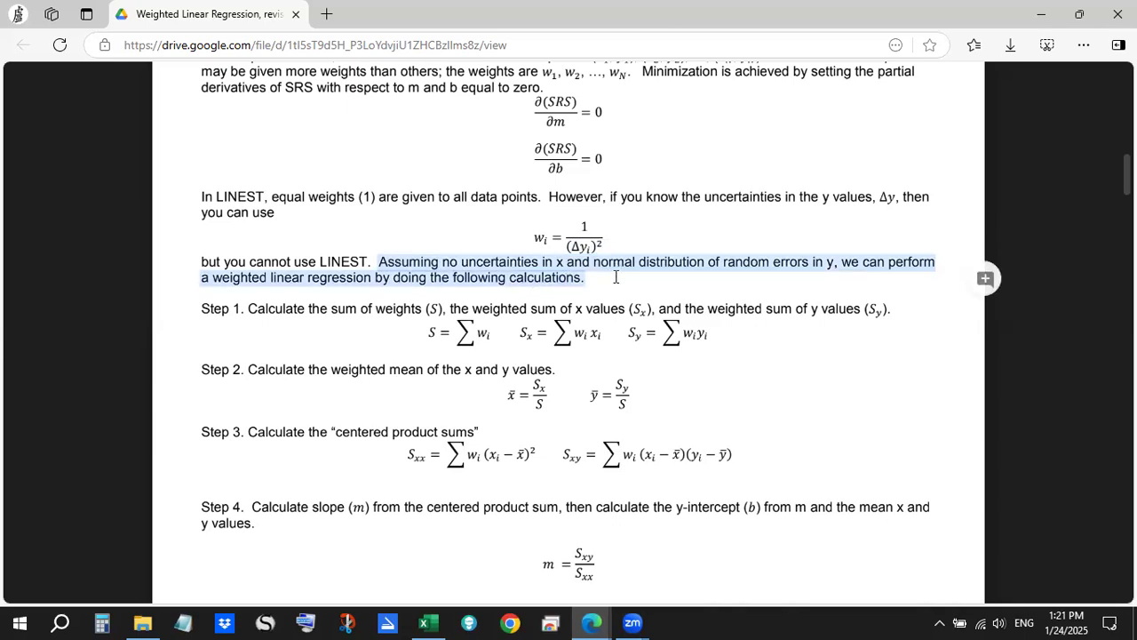
click(538, 280)
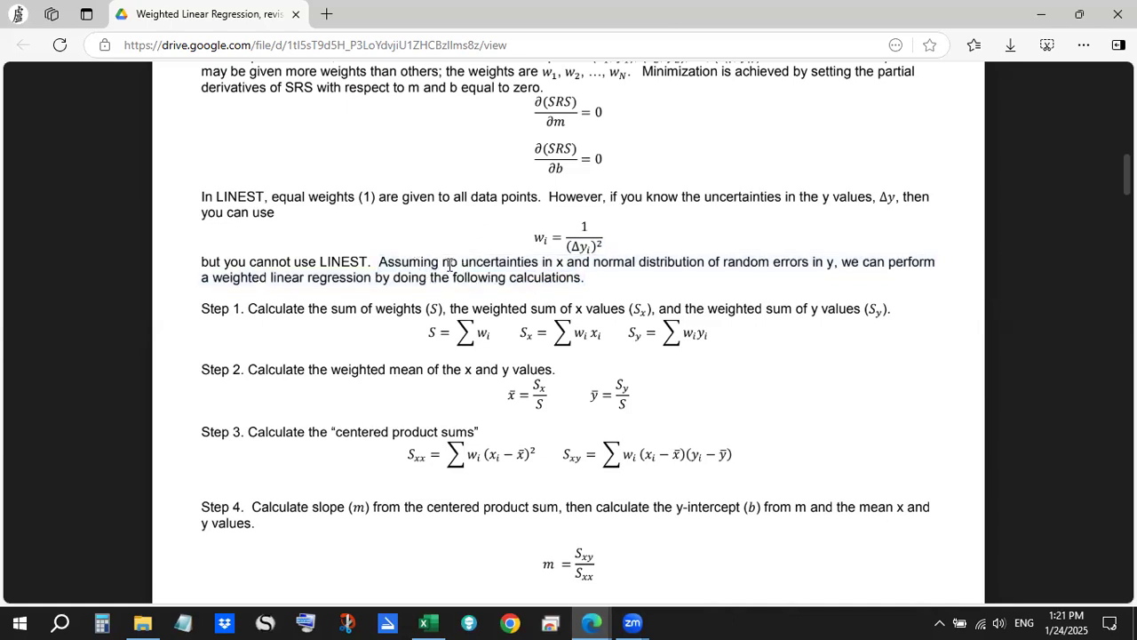
drag(442, 261, 569, 259)
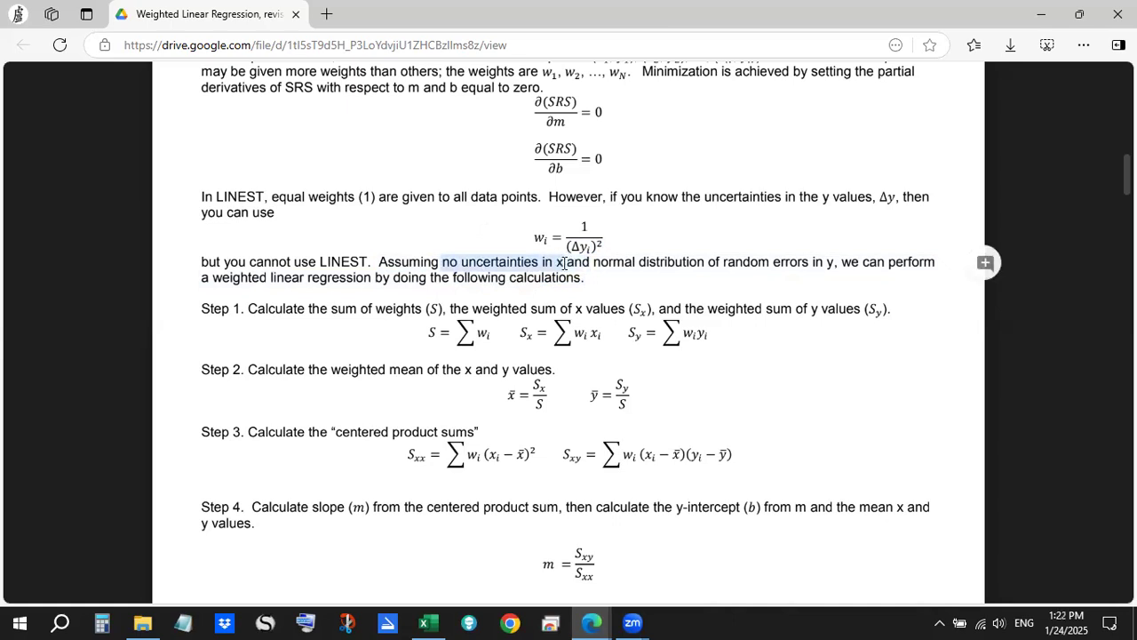
click(660, 272)
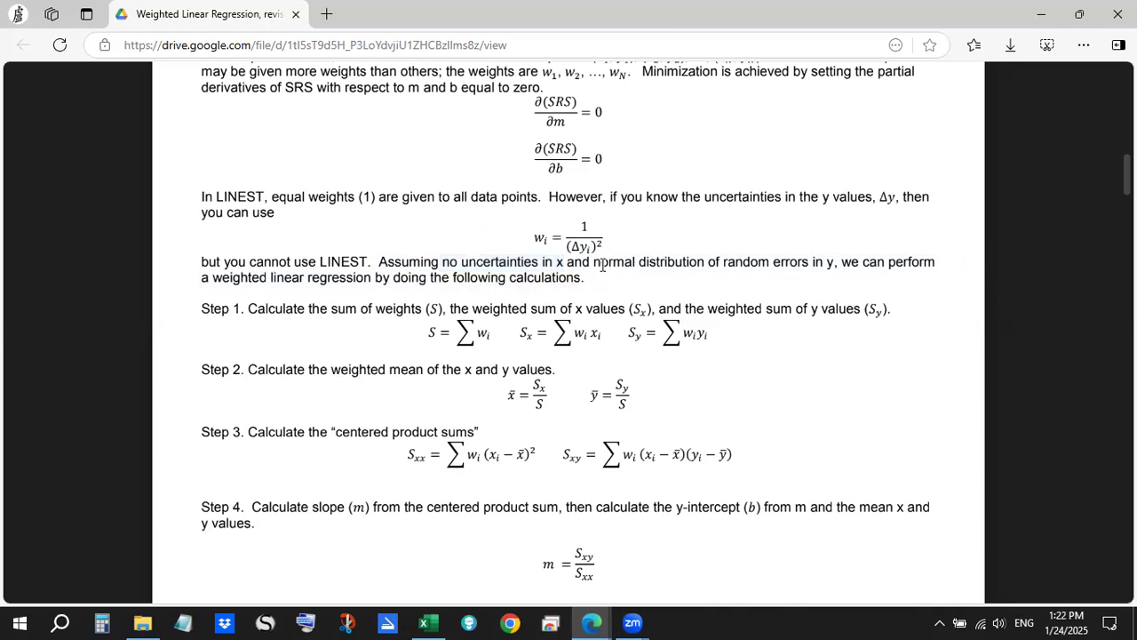
drag(593, 263, 837, 263)
scroll(705, 294, down, 1)
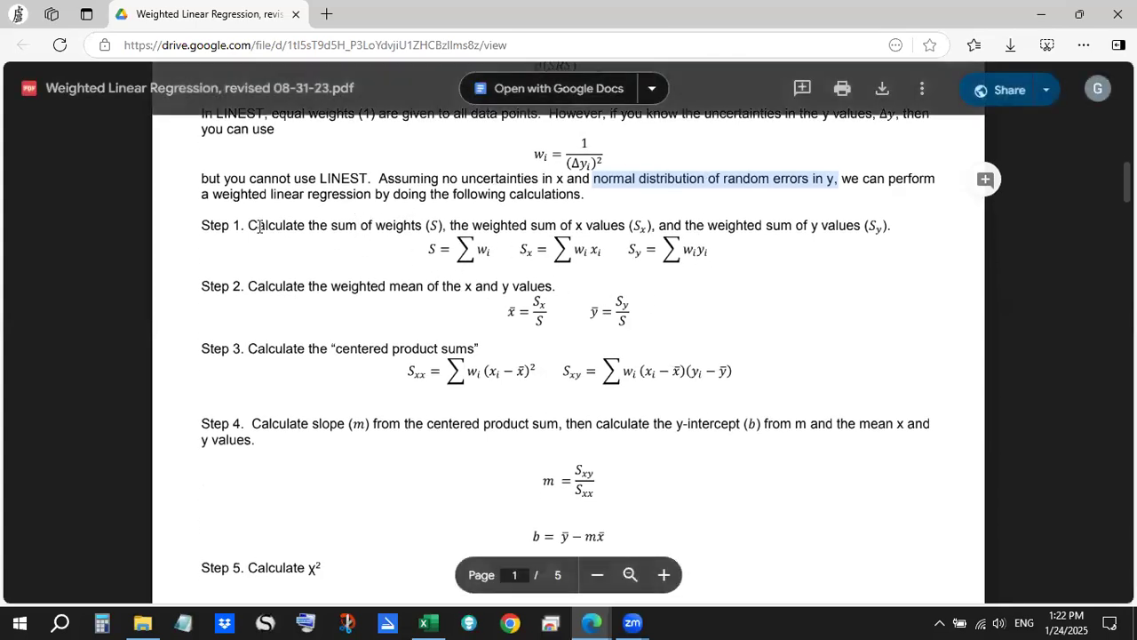
drag(213, 195, 335, 199)
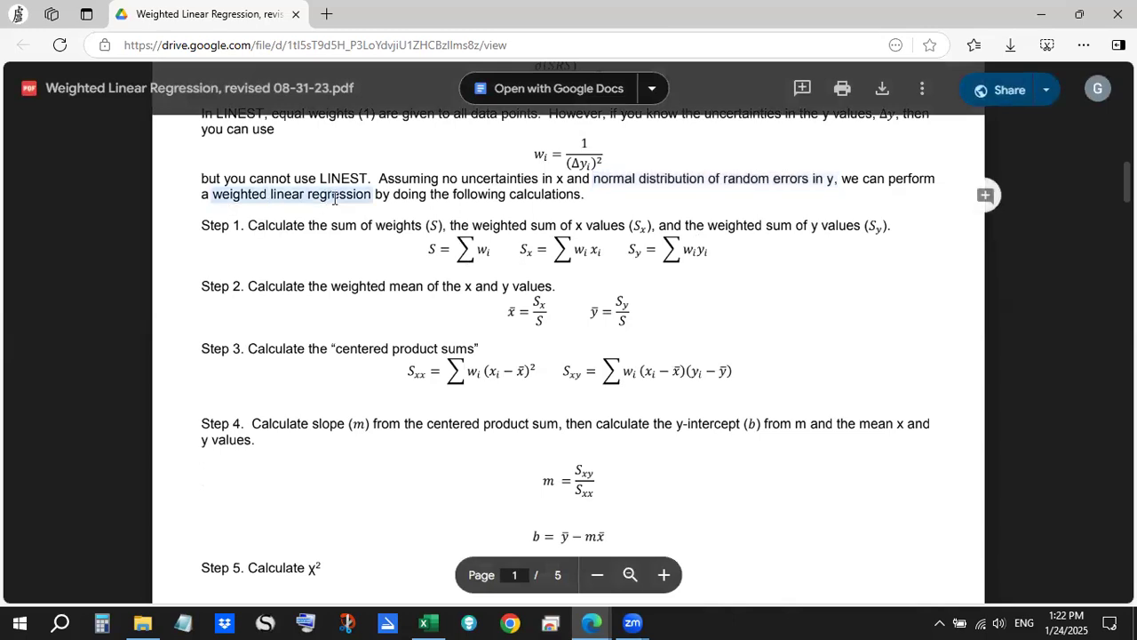
click(365, 258)
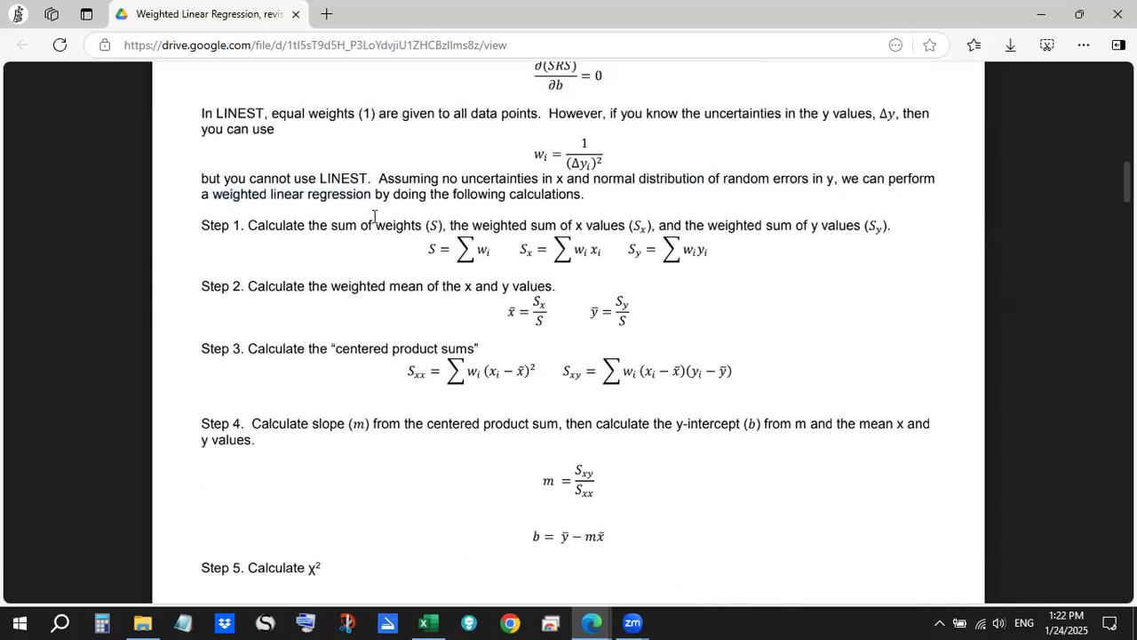
drag(330, 227, 408, 265)
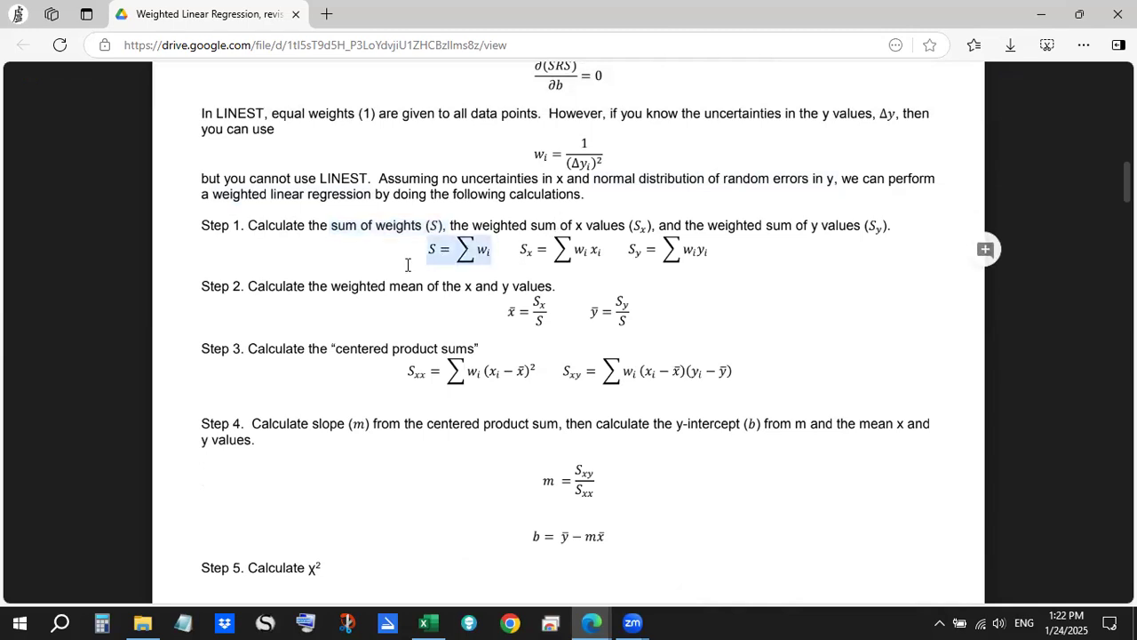
- Switch to the CHEM 306 Data Analysis template in Excel and look over the X and Y data points in A4:B7
click(435, 622)
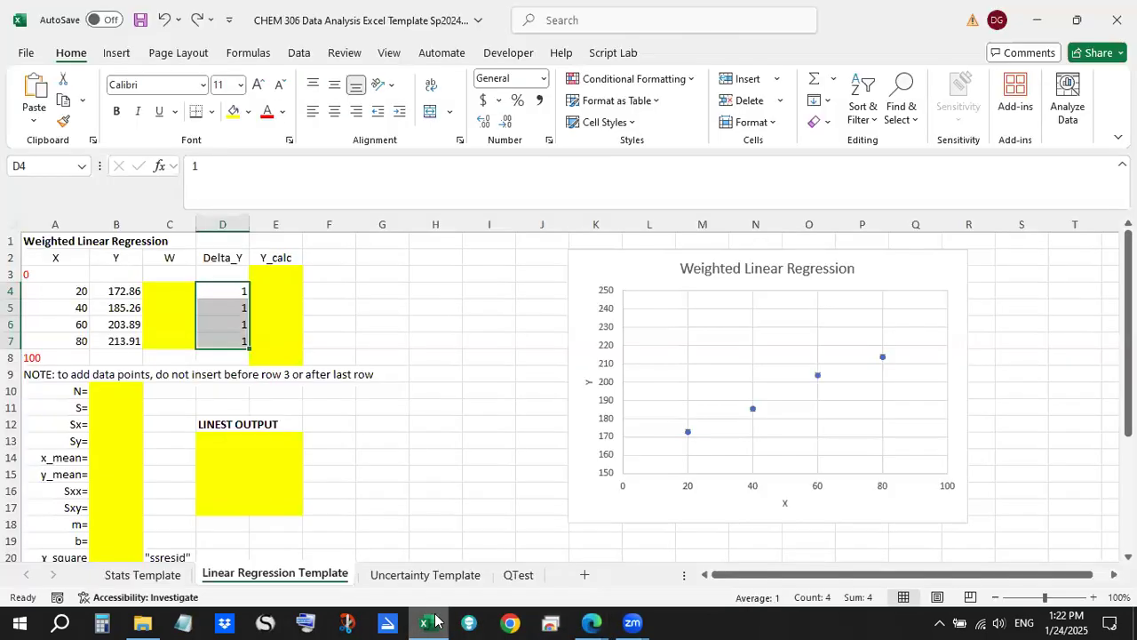
click(400, 484)
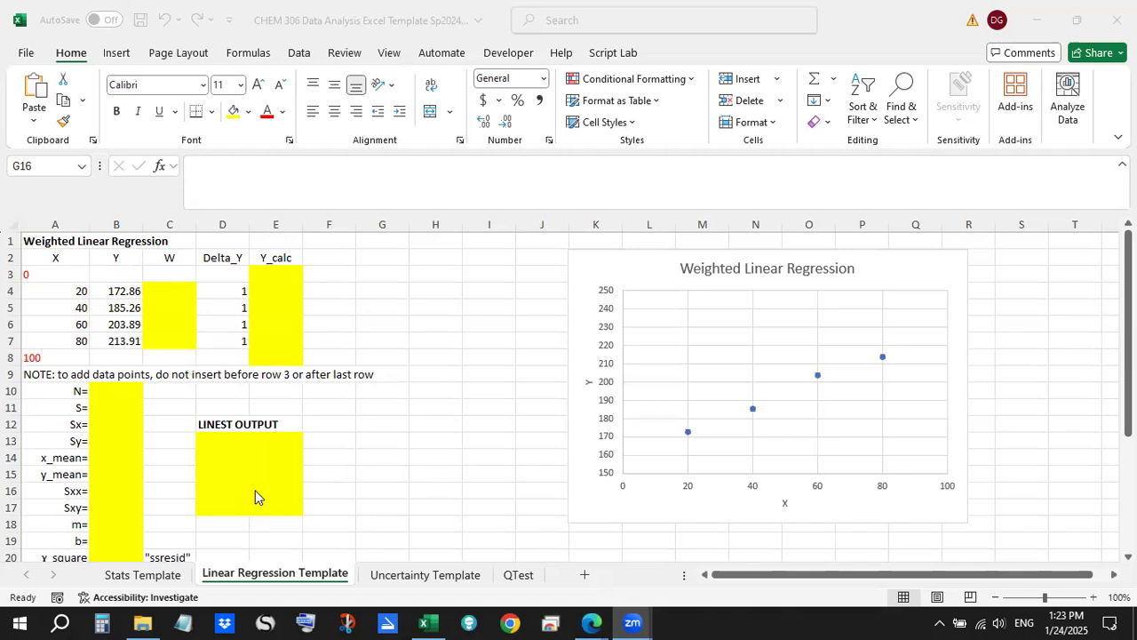
click(159, 301)
click(101, 391)
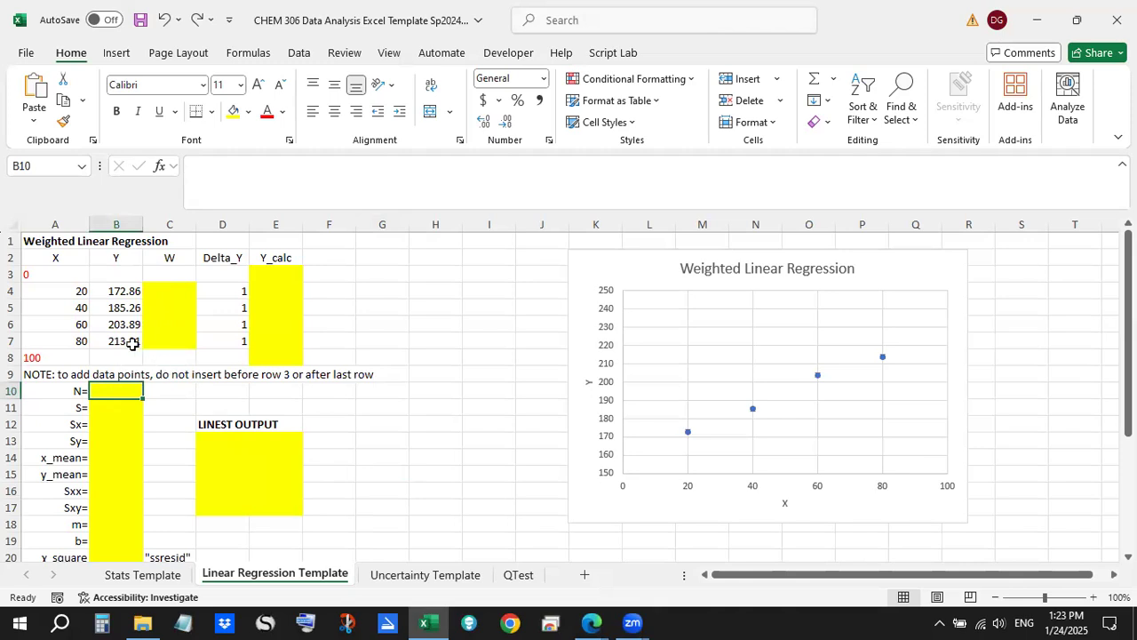
drag(81, 295, 109, 341)
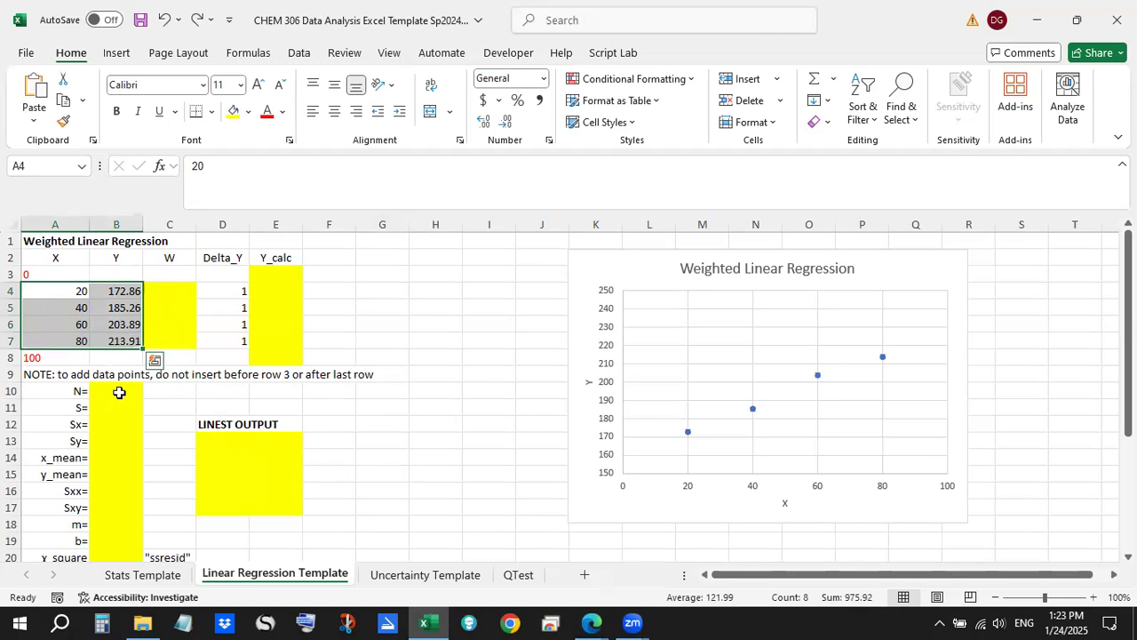
- Calculate the number of data points N in B10 with =COUNT(A4:A7)
click(119, 392)
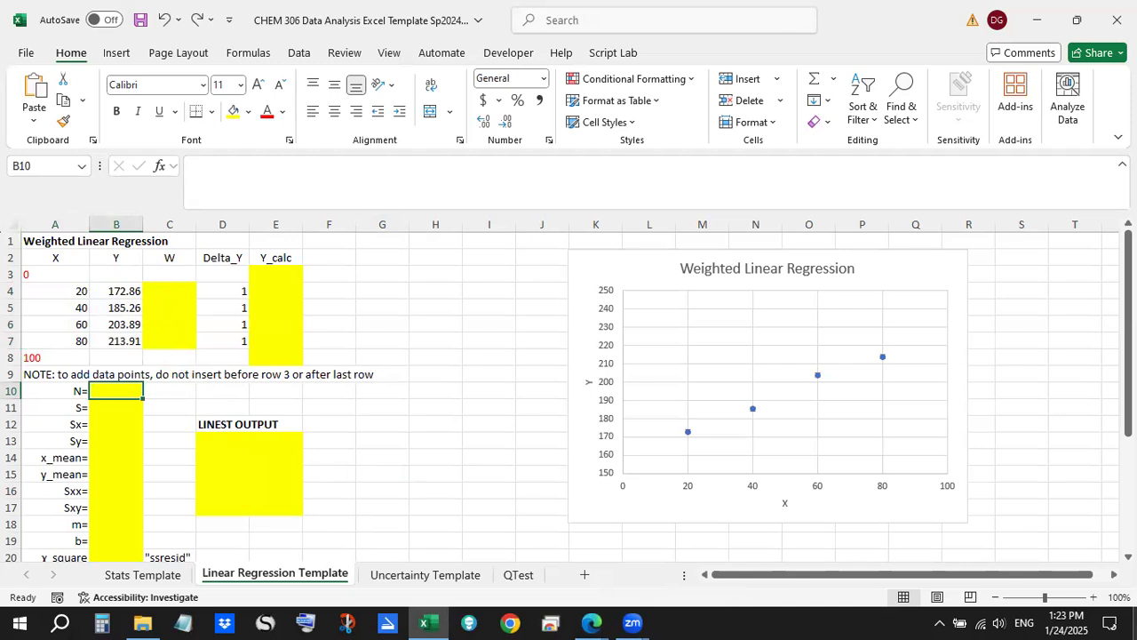
text(=)
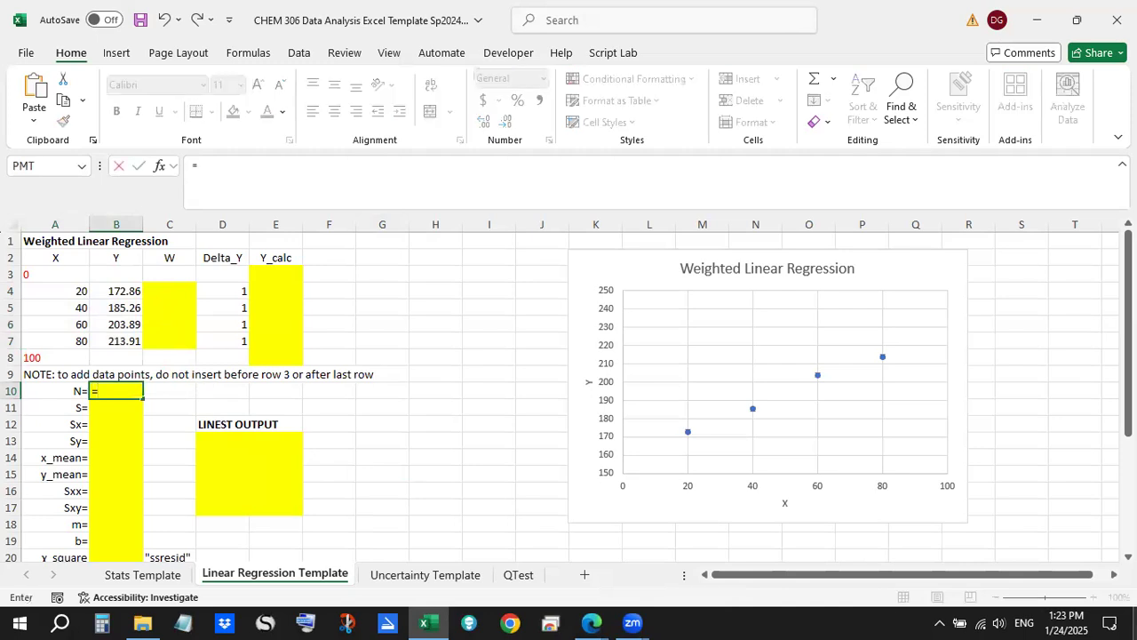
text(count()
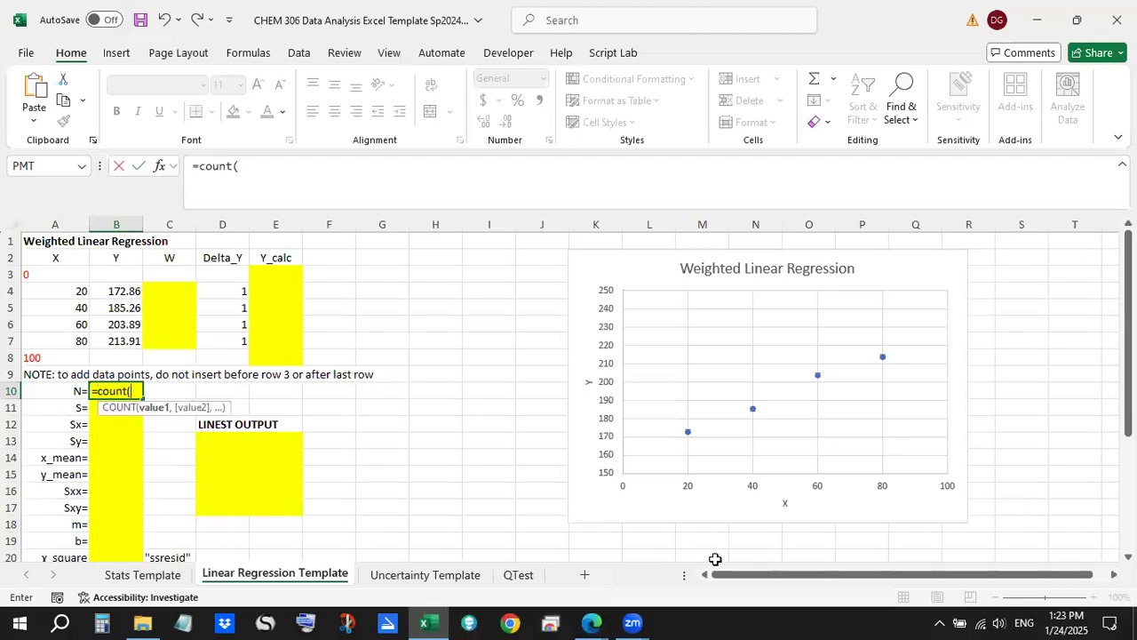
drag(76, 291, 57, 348)
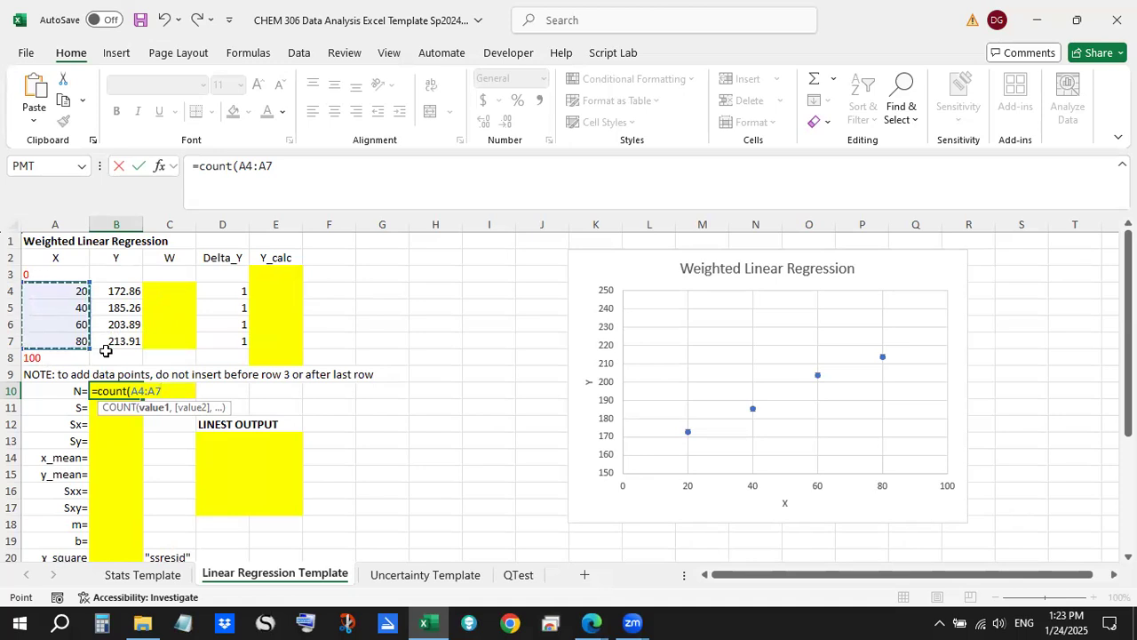
text())
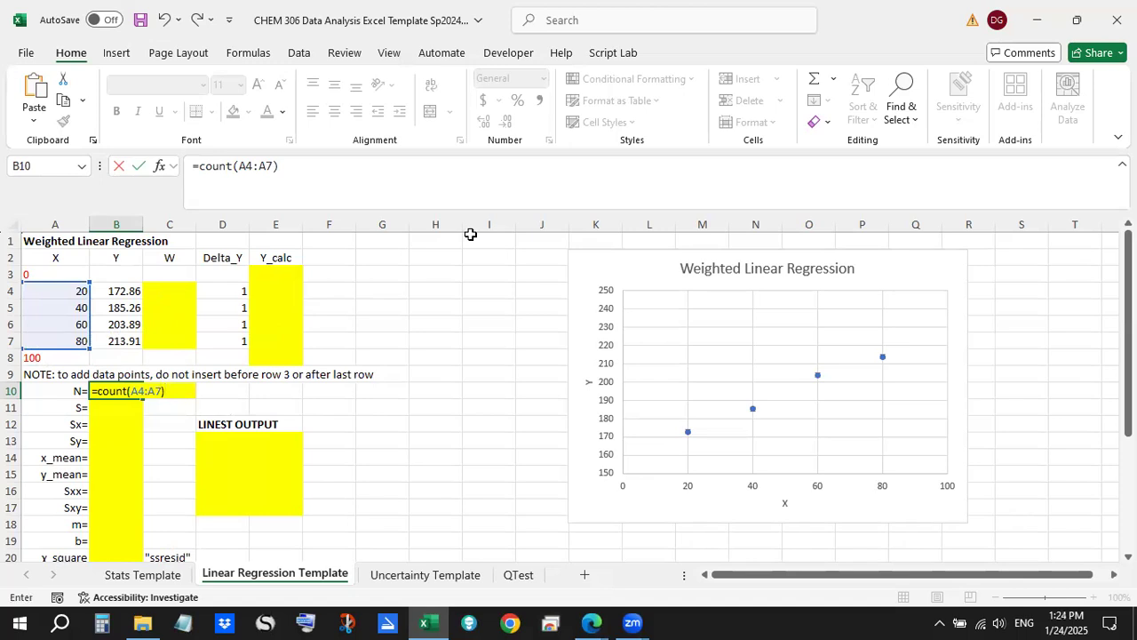
key(Return)
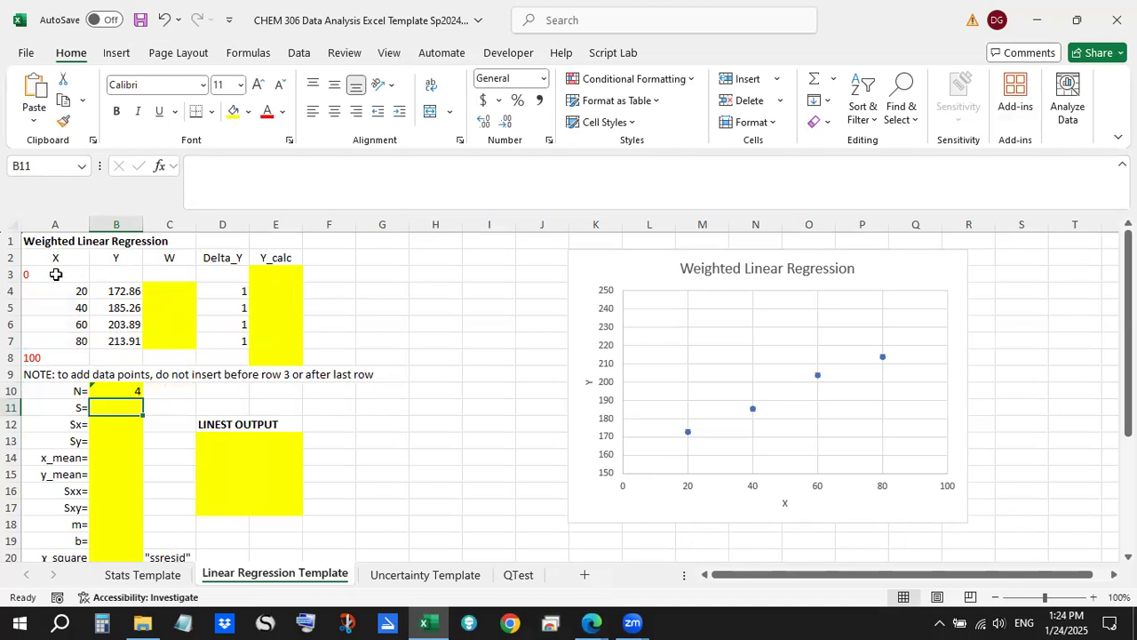
- Check the excluded boundary cells A3 and A8, and ignore the adjacent-cells error flagged on the N formula in B10
click(56, 275)
click(40, 357)
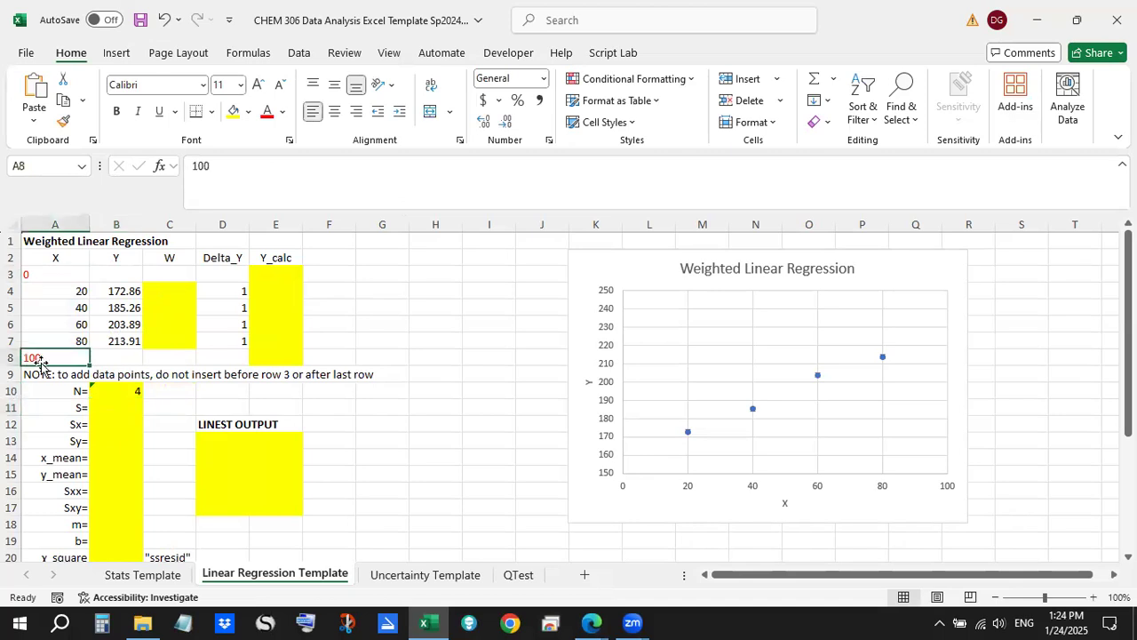
click(98, 396)
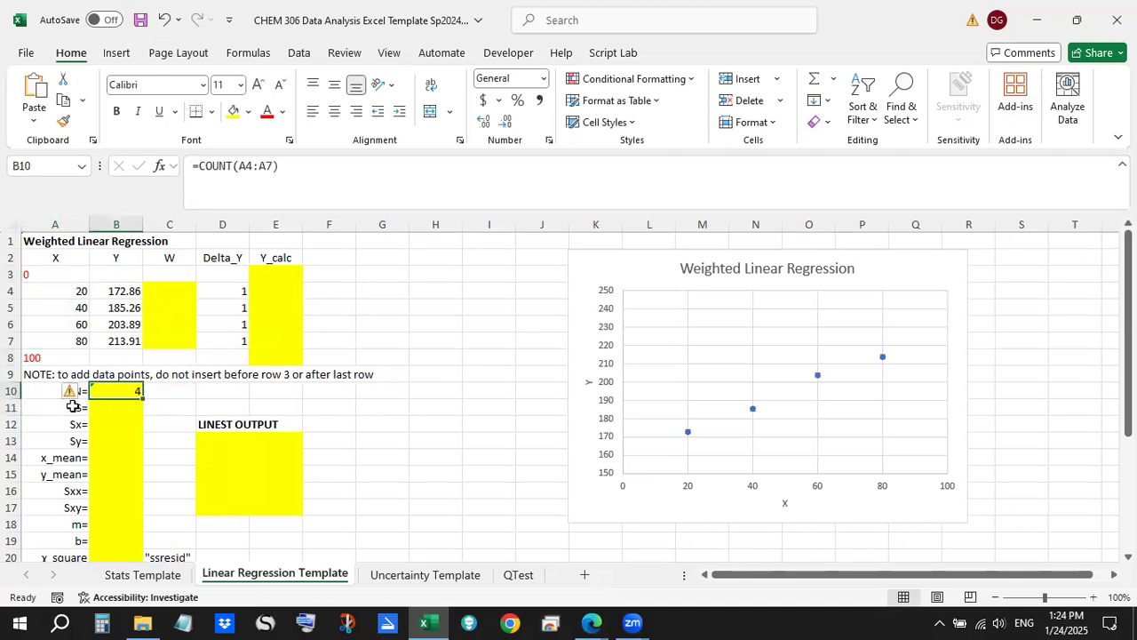
click(76, 398)
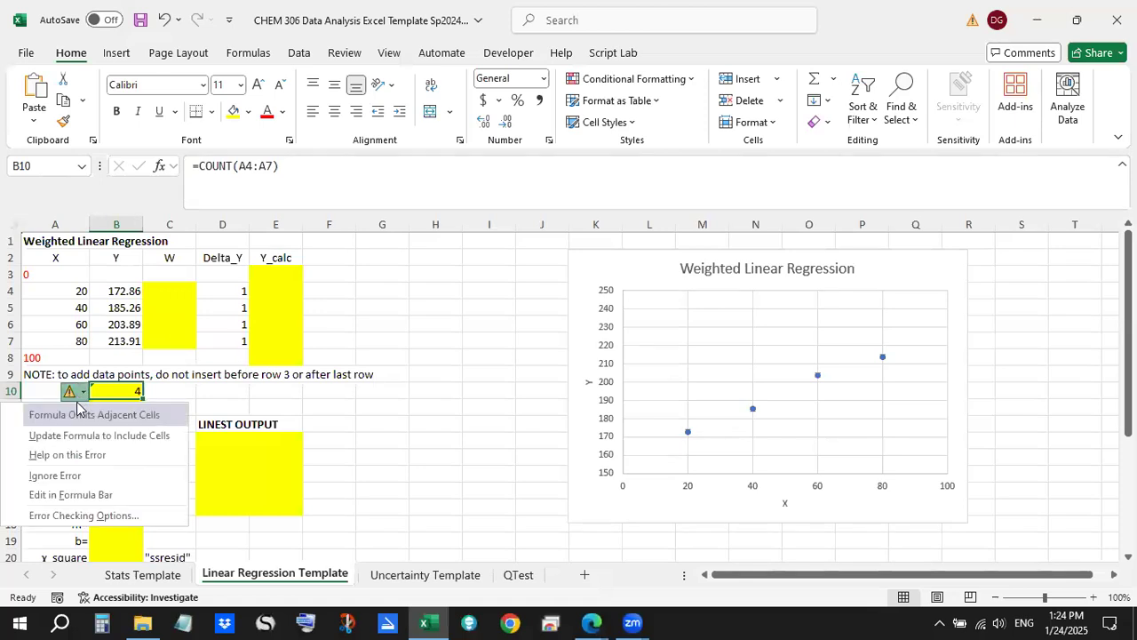
click(93, 475)
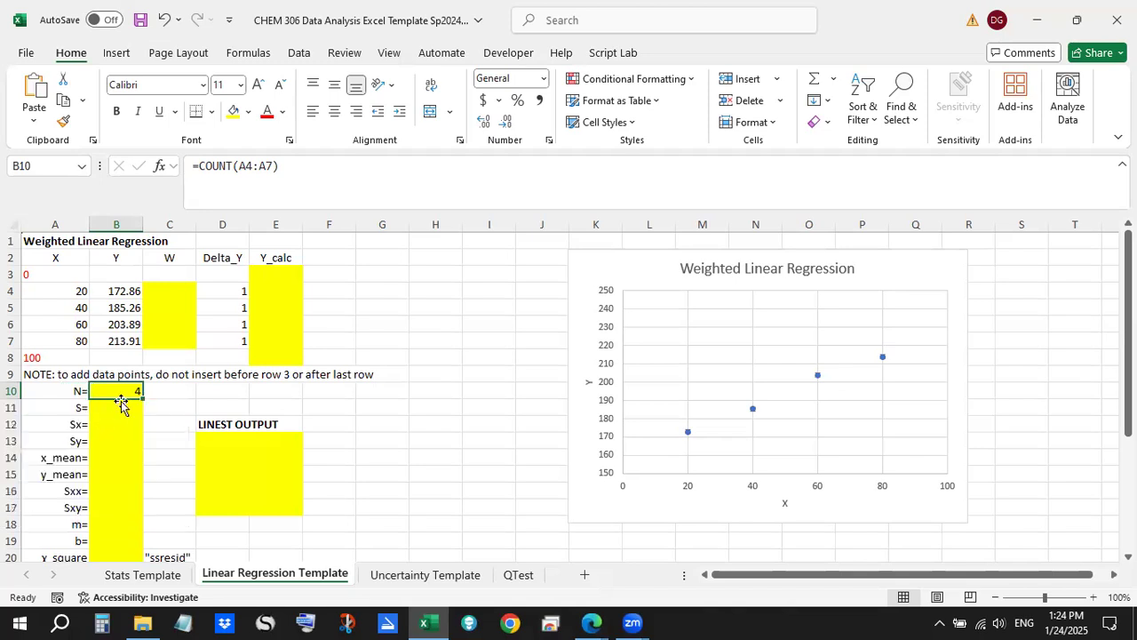
- Switch to the Weighted Linear Regression PDF to review the Step 1 formula for S, and return to the Excel template
click(123, 409)
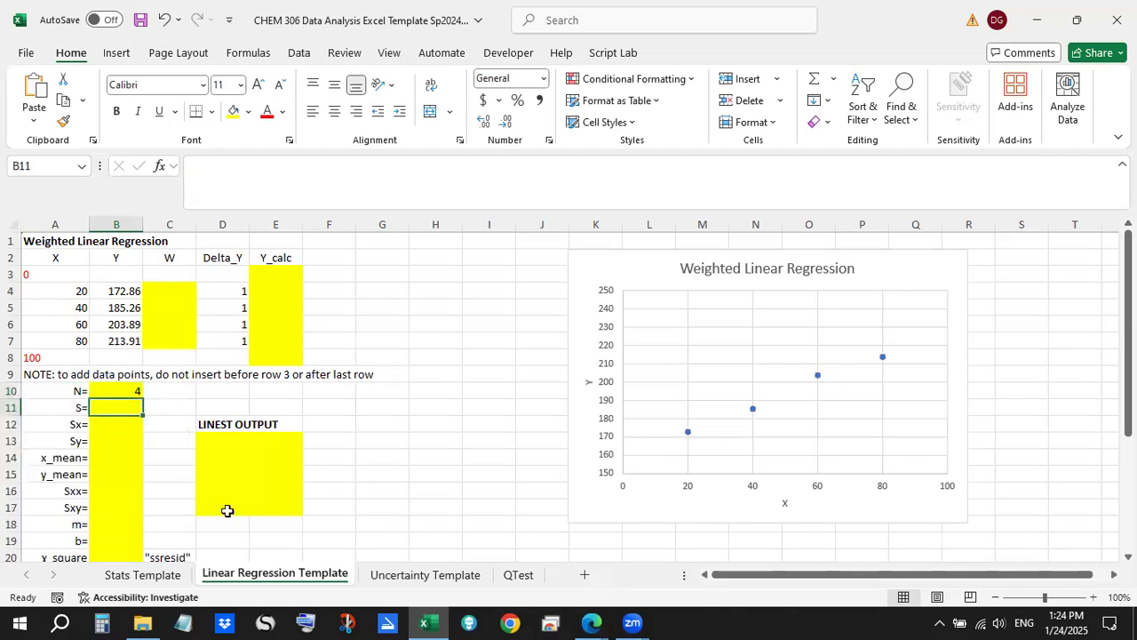
click(591, 623)
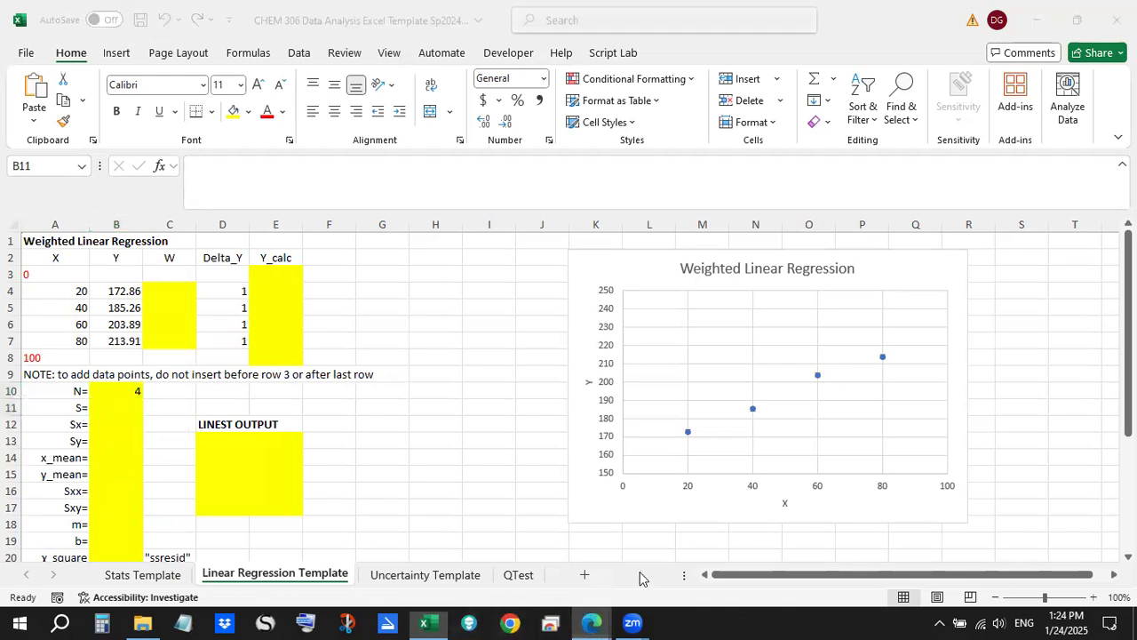
click(643, 576)
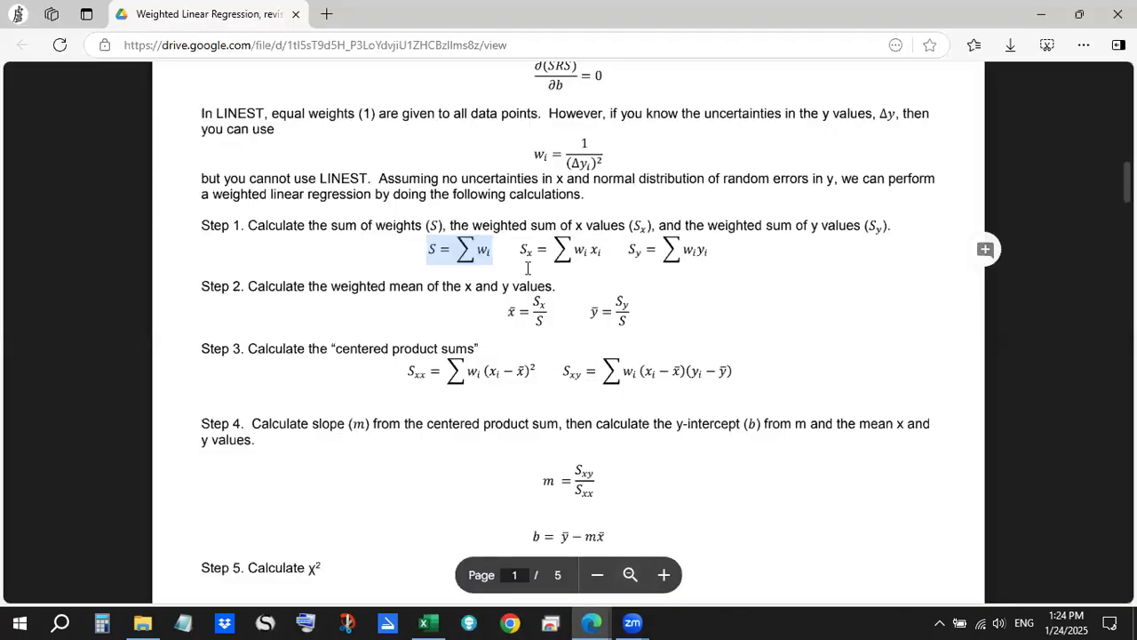
click(432, 253)
drag(432, 253, 471, 250)
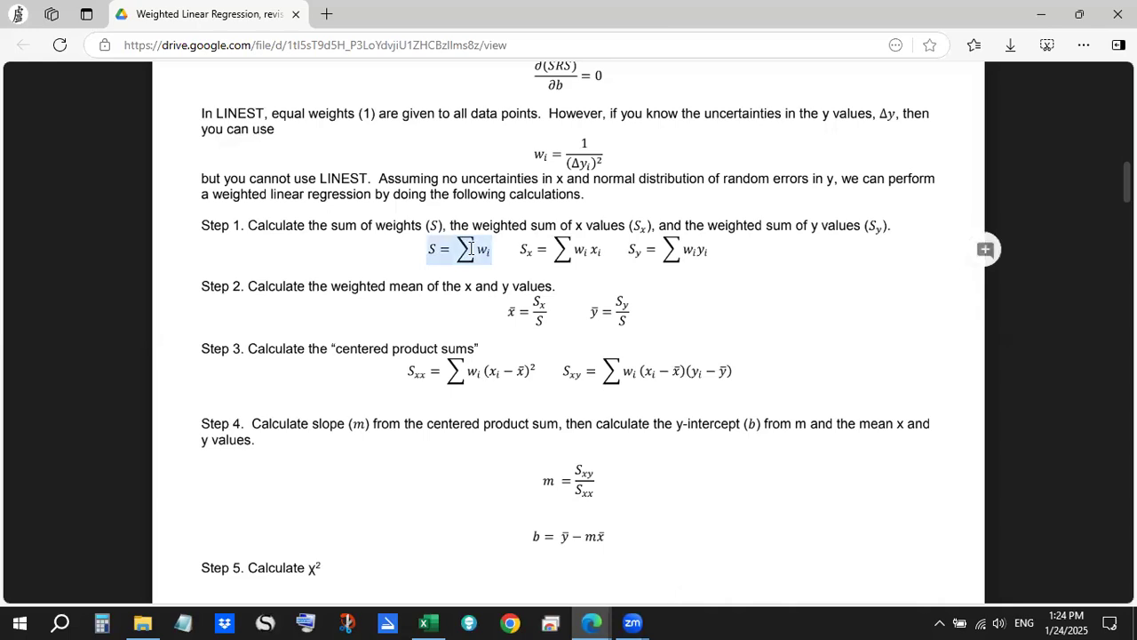
click(591, 623)
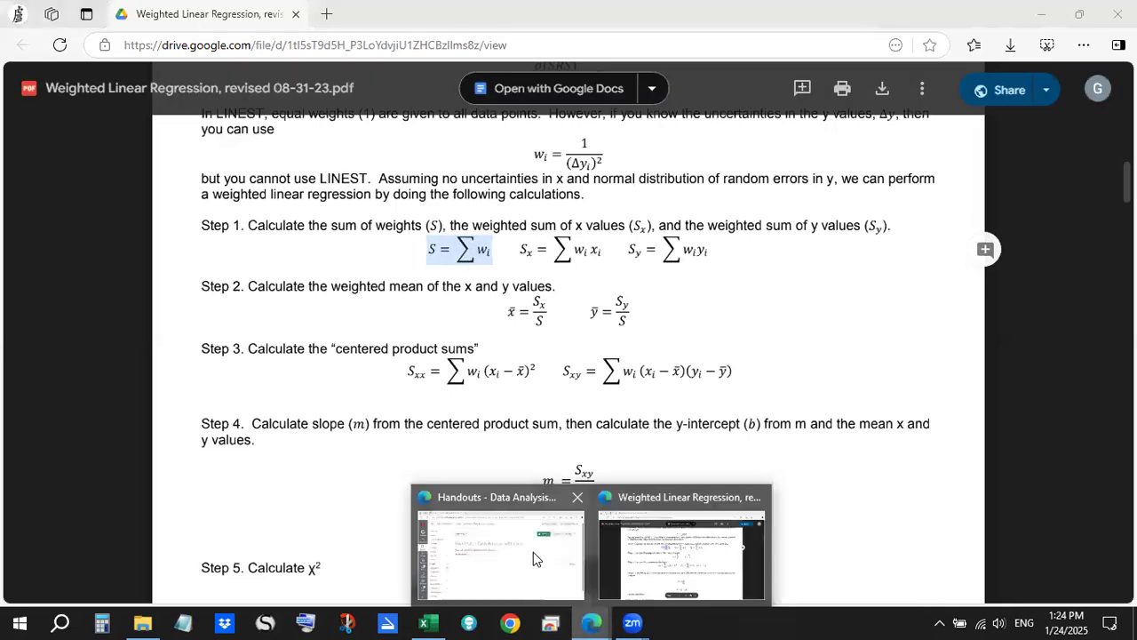
click(424, 621)
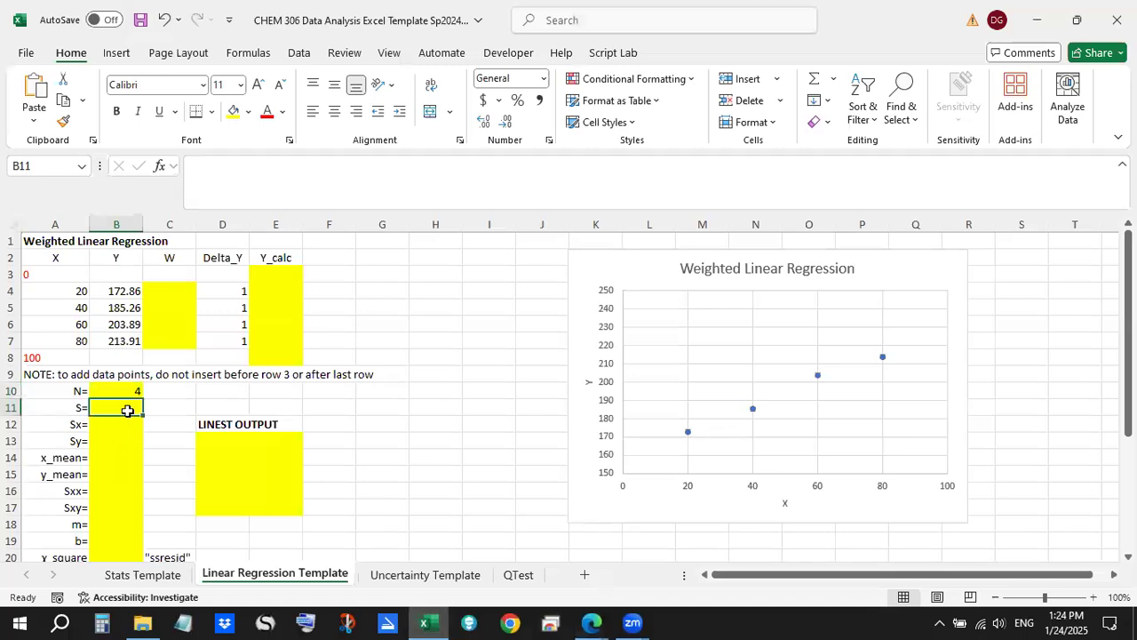
- Try entering a weight of 1 by hand for each point in C4:C7, and clear those entries
click(185, 289)
text(1)
key(Return)
text(1)
key(Return)
text(1)
key(Return)
text(1)
key(Return)
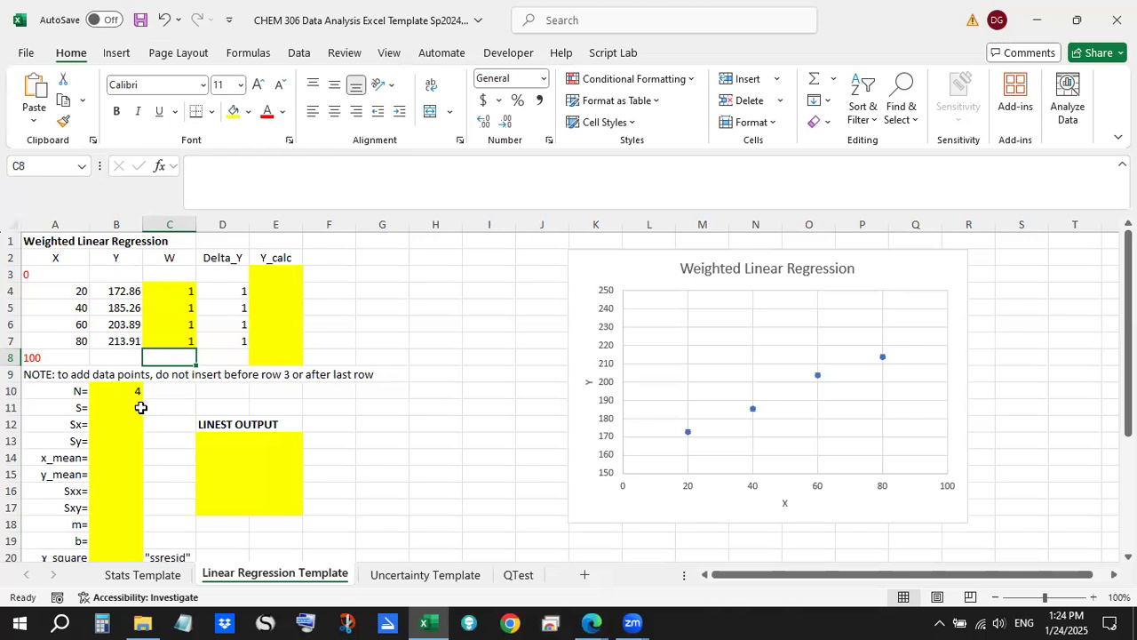
drag(187, 293, 171, 350)
key(Delete)
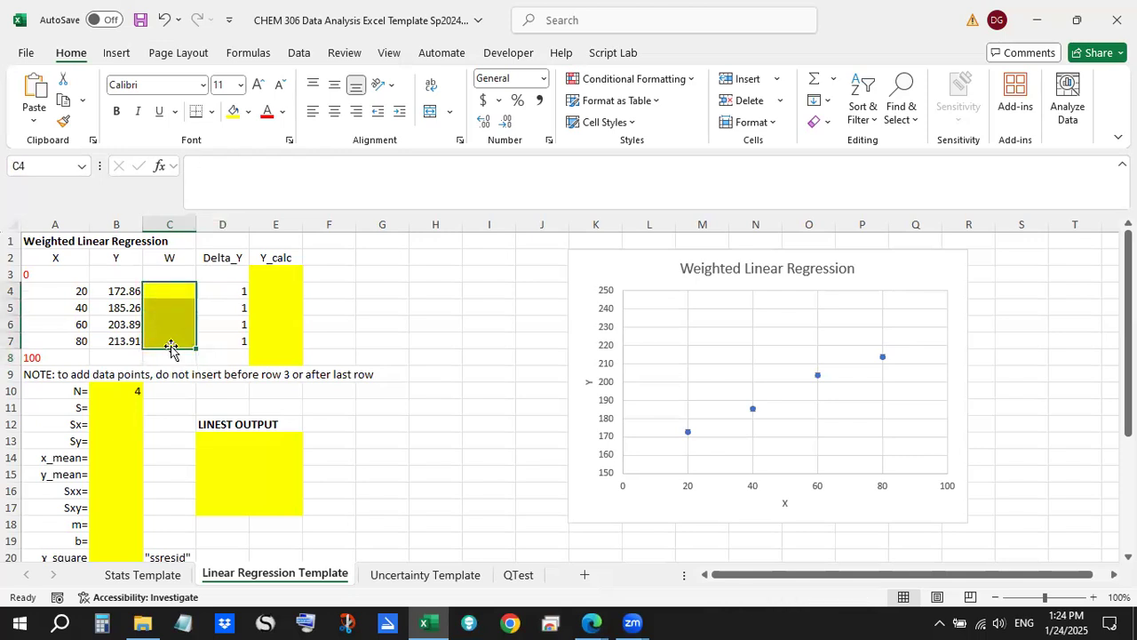
- Calculate the first point's weight in C4 from its y uncertainty with =1/D4^2
click(219, 292)
click(189, 291)
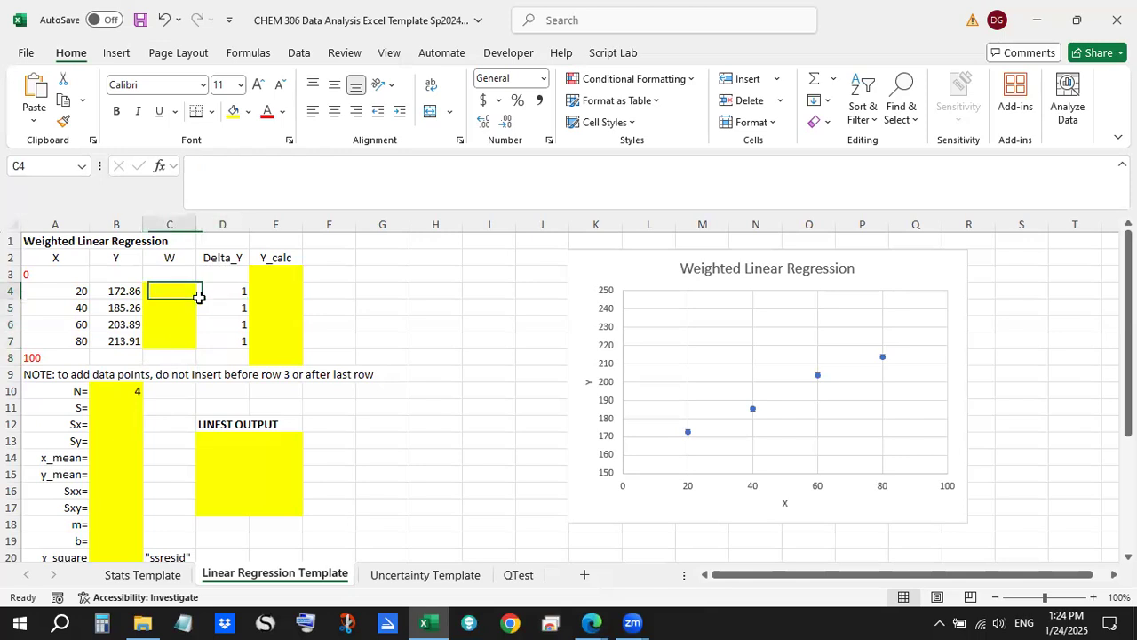
click(219, 289)
click(178, 291)
text(=1/)
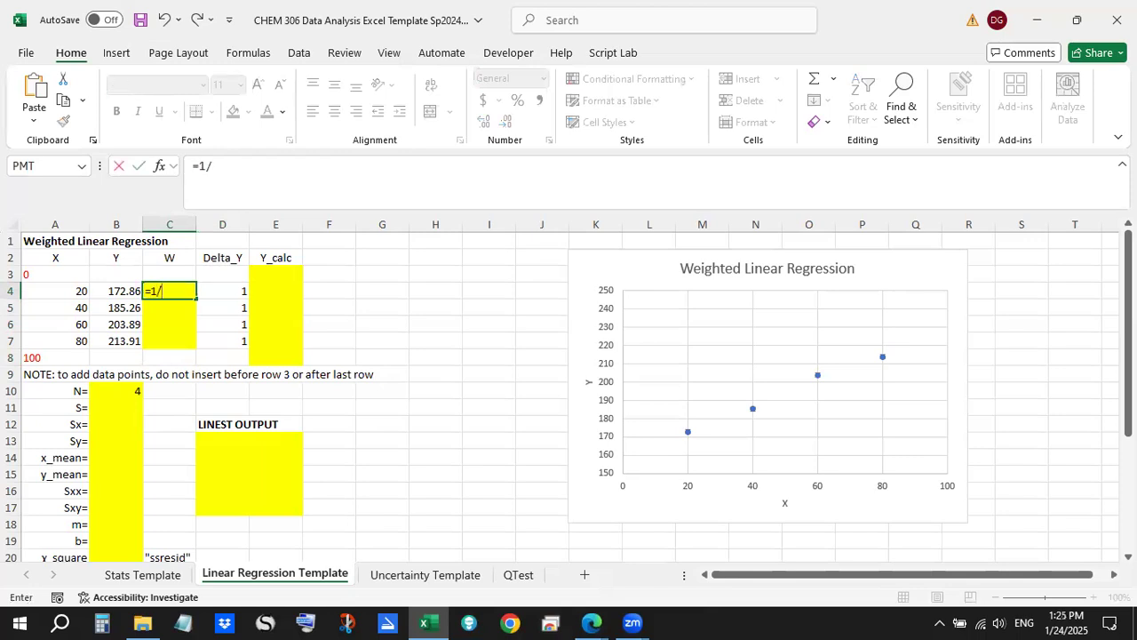
click(228, 291)
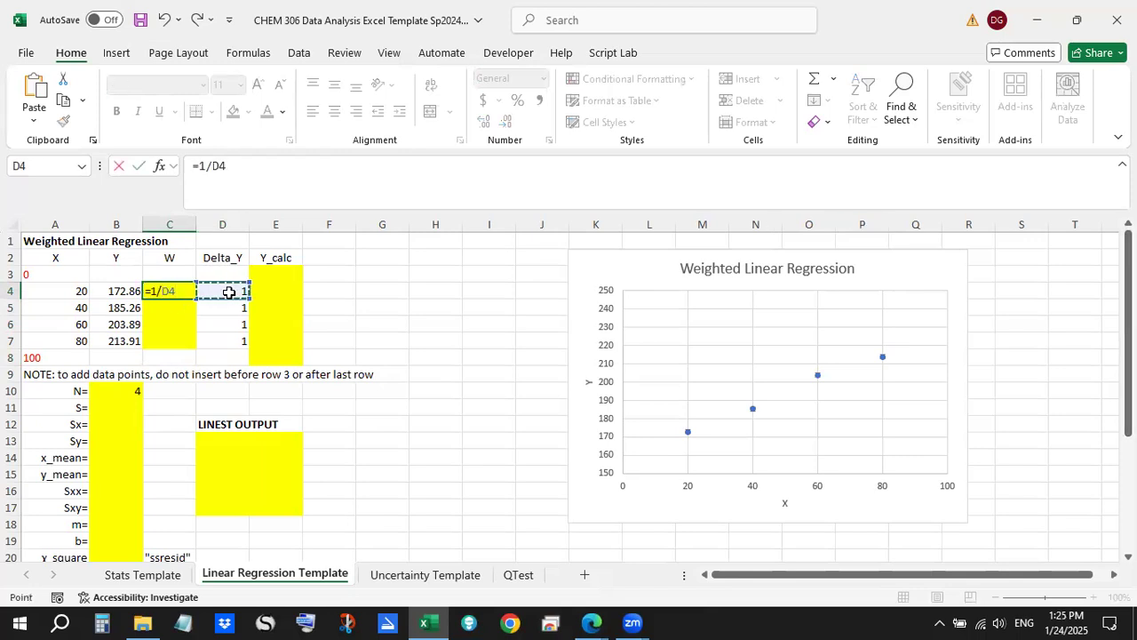
text(^2)
key(Return)
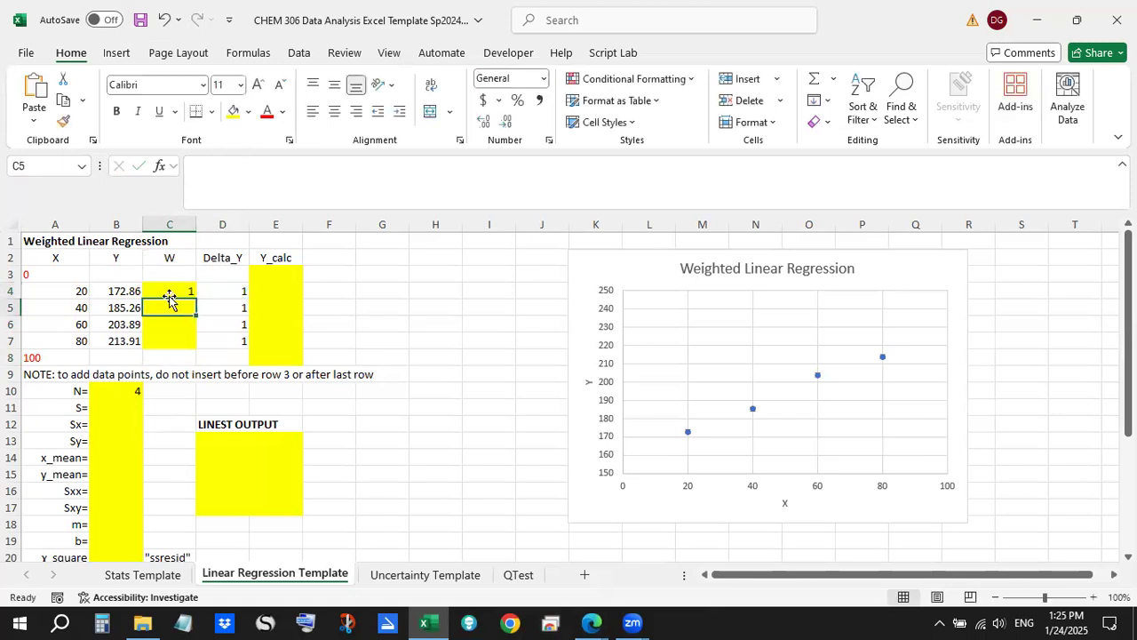
- Fill the weight formula from C4 down through C7 and compare the weights with the Delta_Y values in D4:D7
click(177, 291)
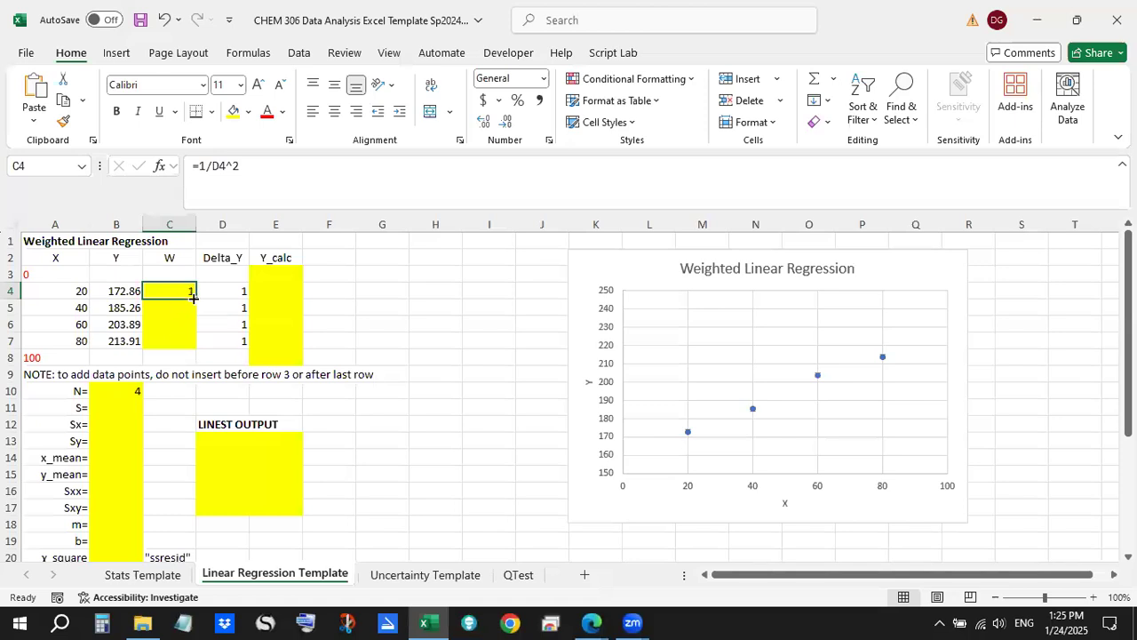
drag(198, 296, 197, 352)
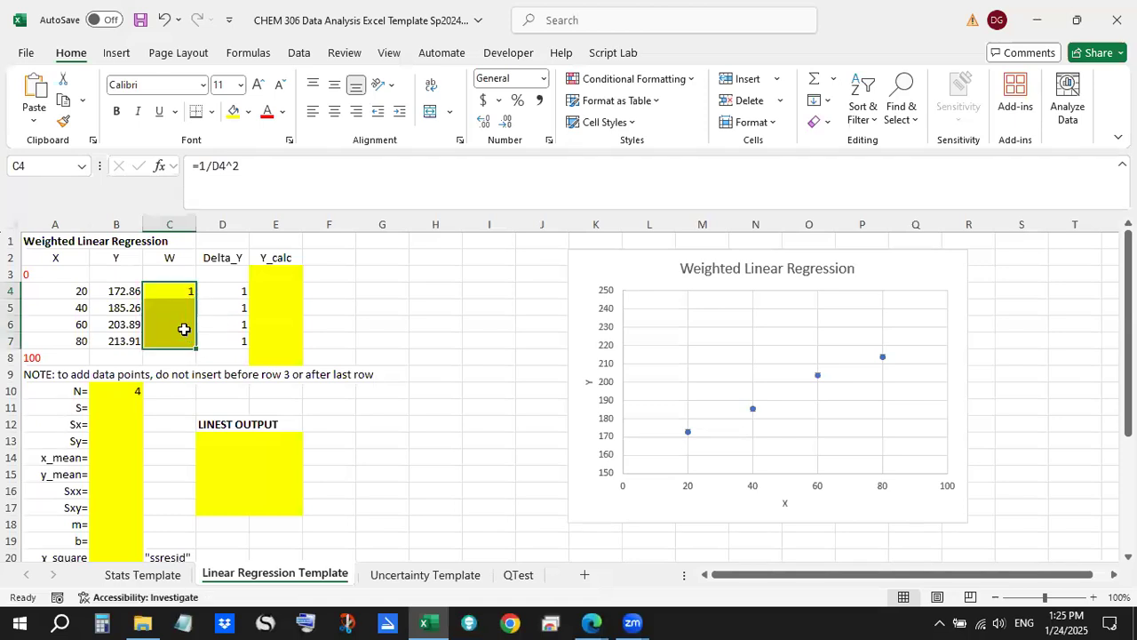
click(176, 293)
click(224, 291)
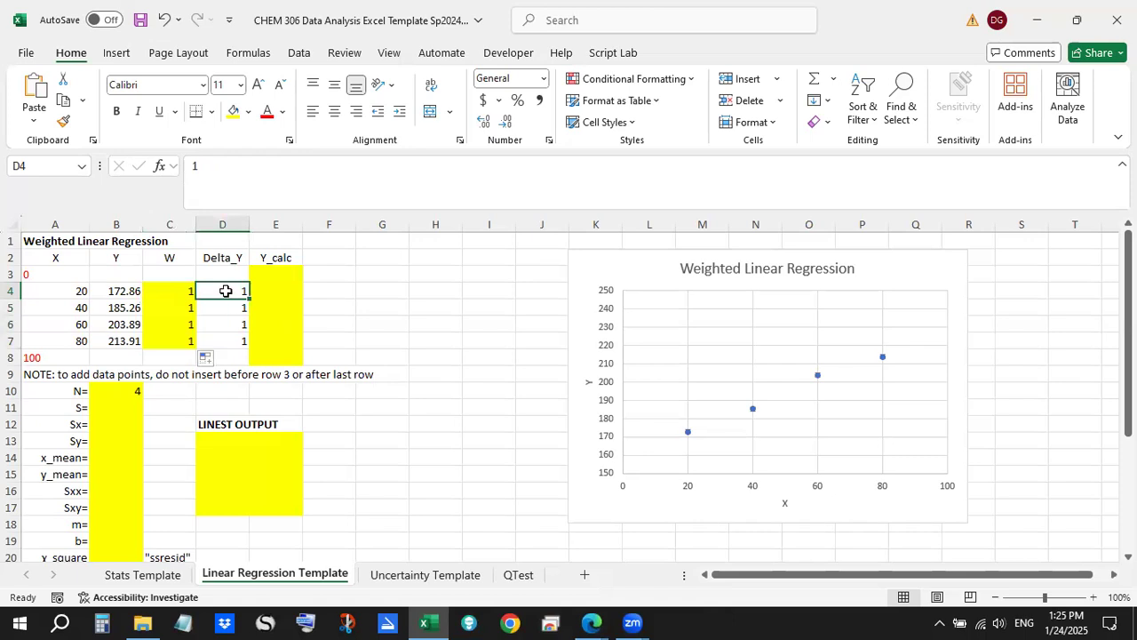
drag(228, 295, 235, 336)
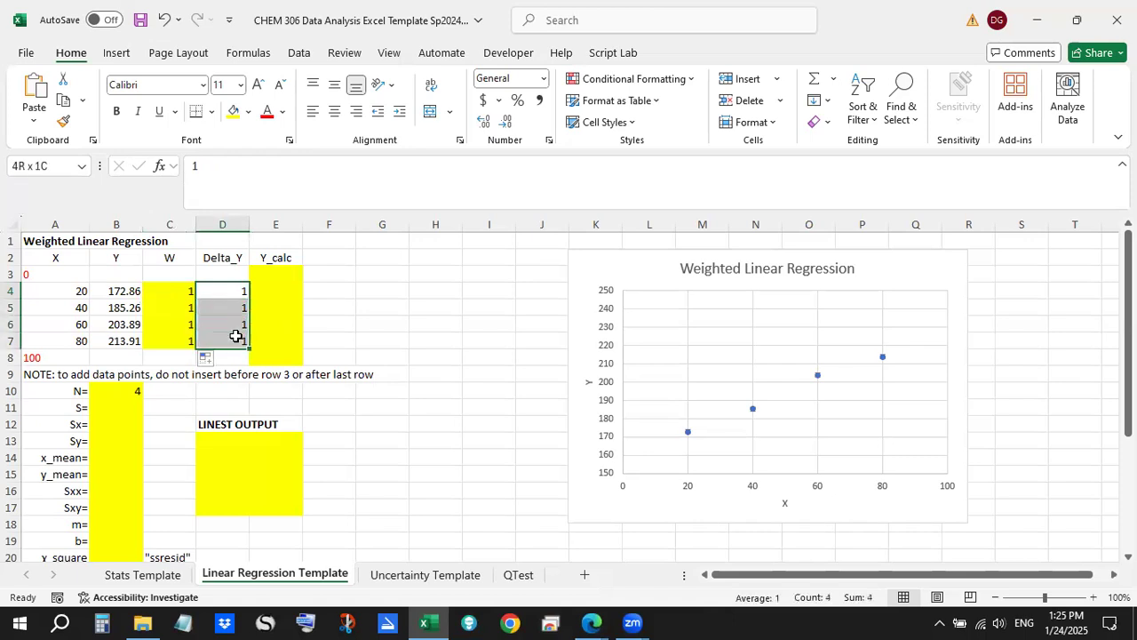
drag(184, 292, 176, 347)
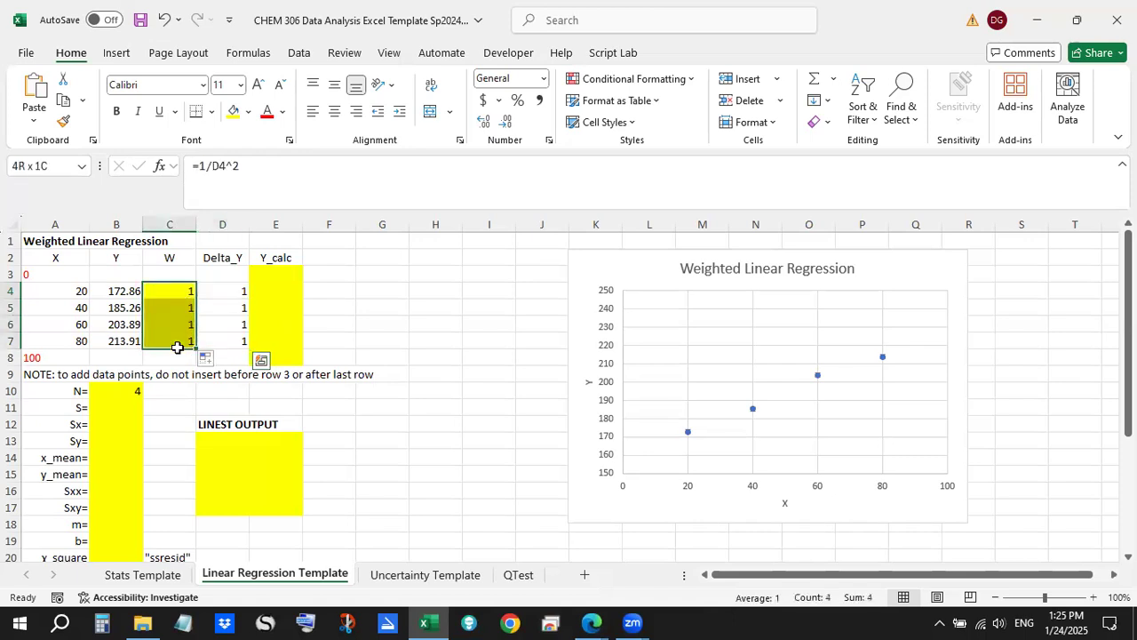
- Calculate the sum of weights S in B11 with =SUM(C4:C7) and check it against the W column
click(134, 407)
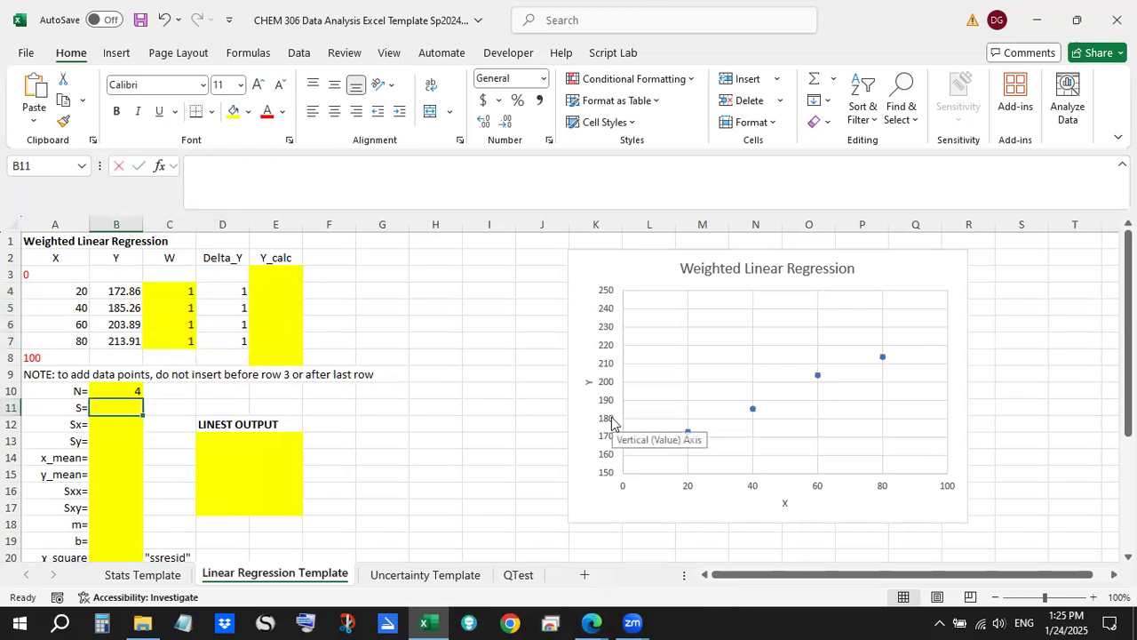
text(=SUM()
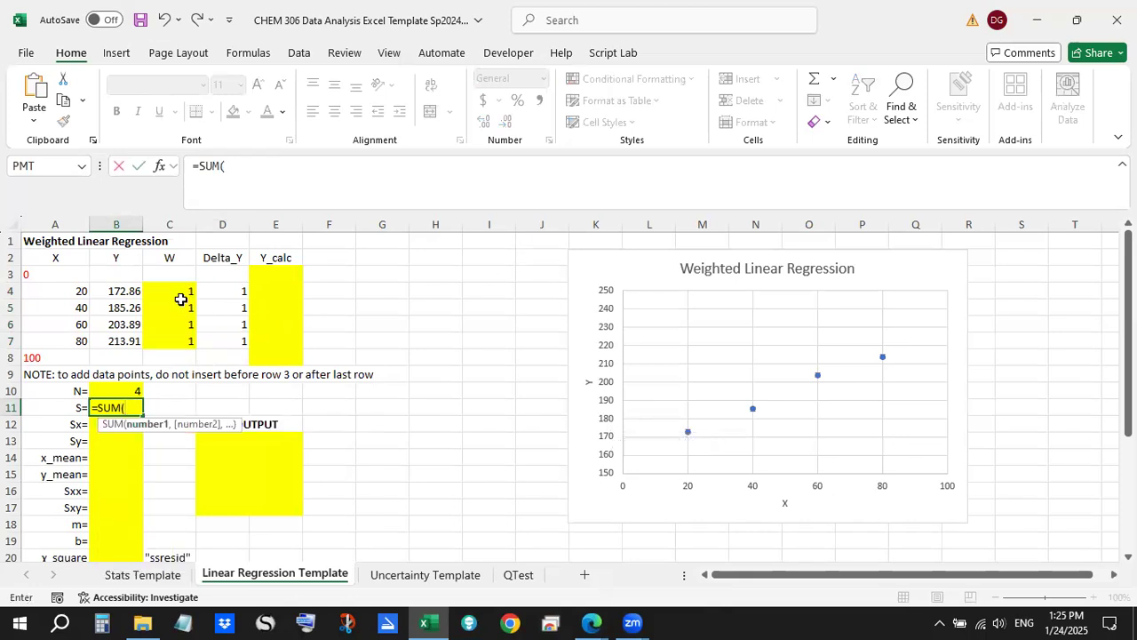
drag(181, 294, 178, 341)
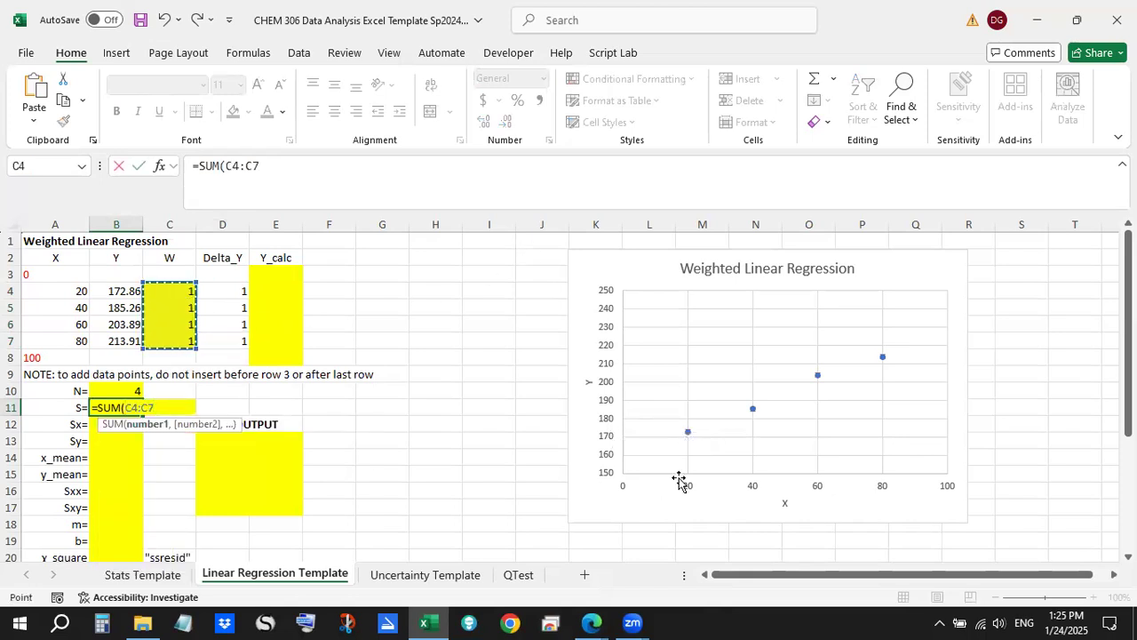
text())
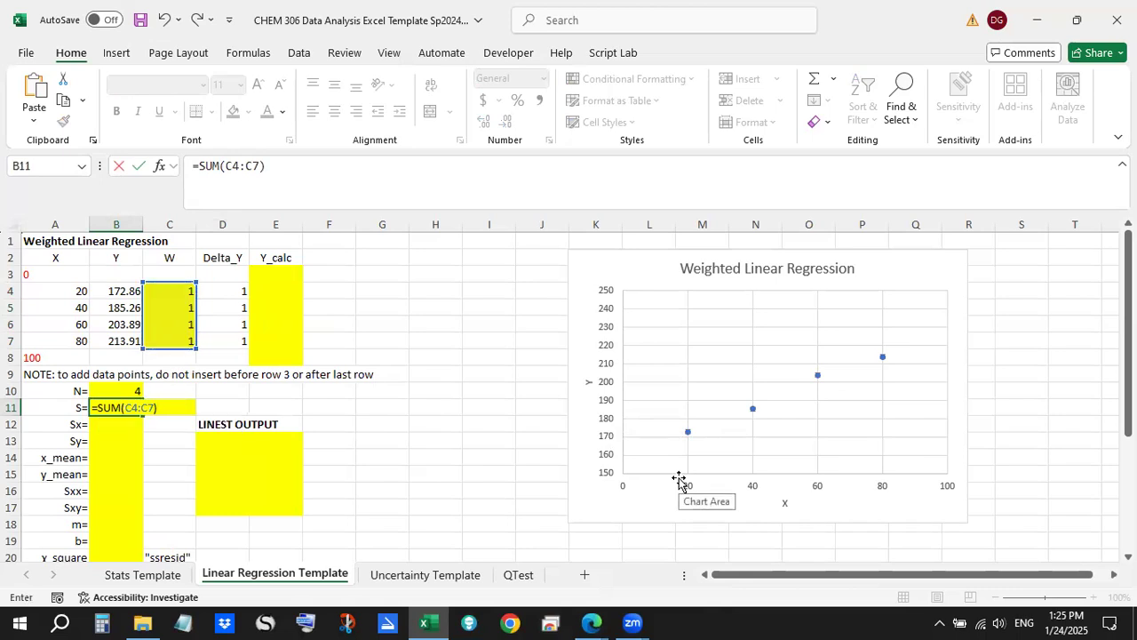
key(Return)
drag(183, 292, 183, 334)
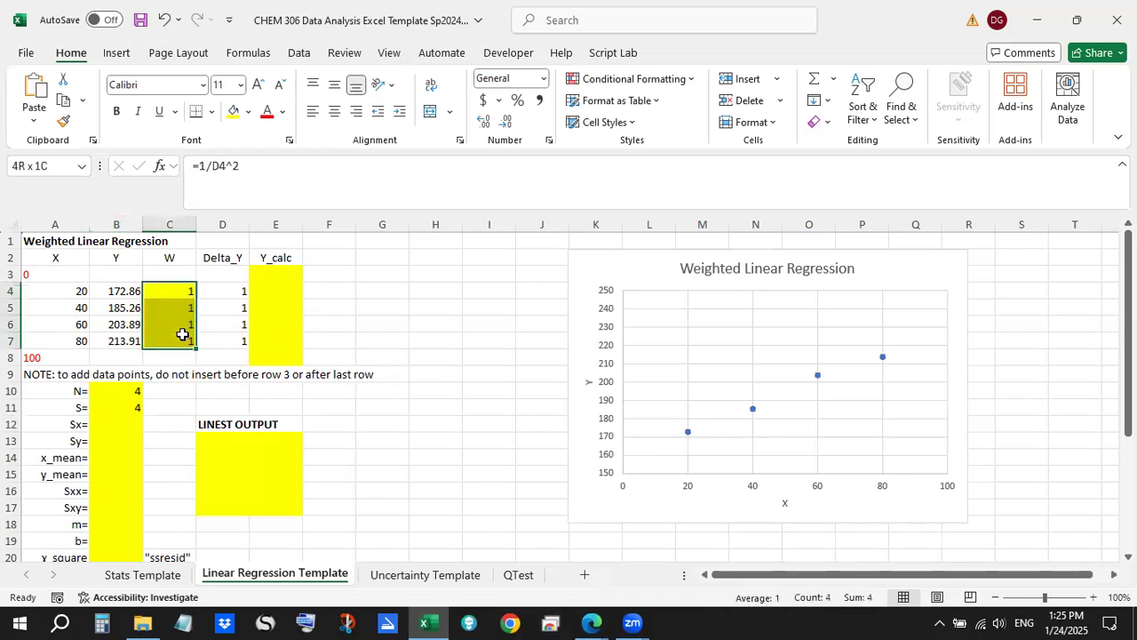
click(116, 408)
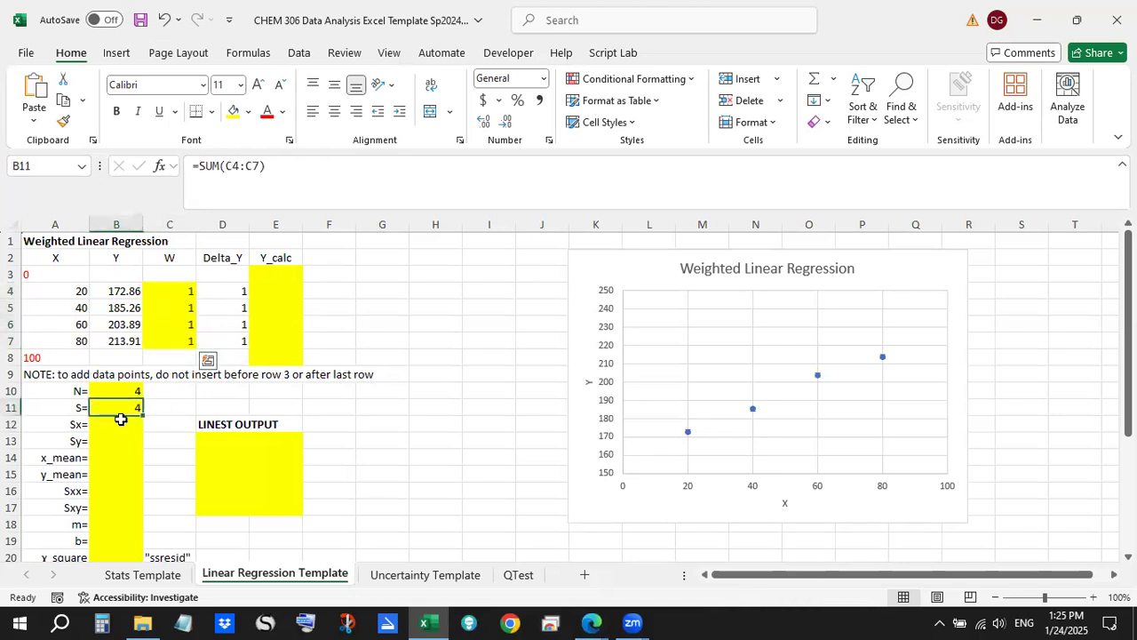
- Set the first point's Delta_Y in D4 to 2 and examine its effect on the weight in C4
click(229, 292)
text(2)
key(Return)
click(209, 325)
click(183, 291)
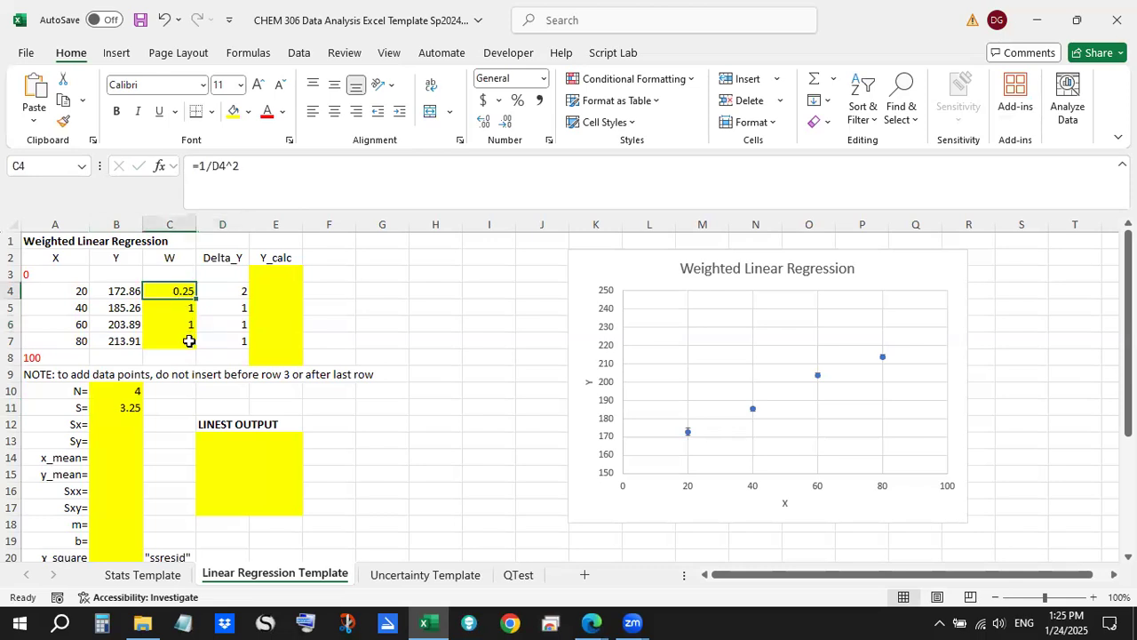
drag(222, 295, 187, 298)
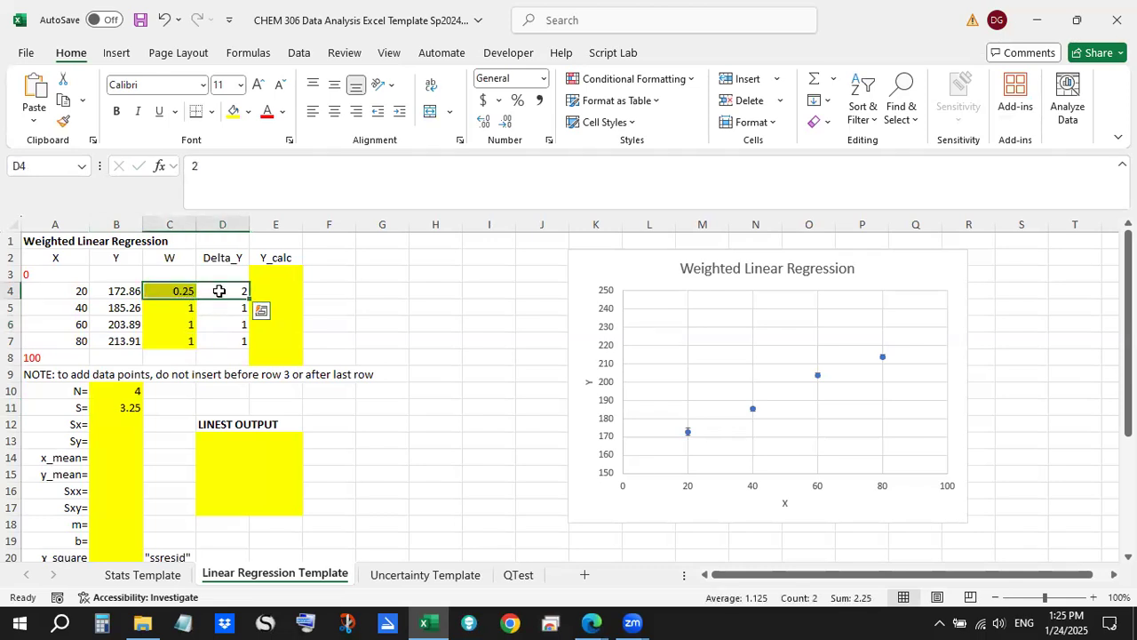
- Compare the weights in C4 and C5 with their Delta_Y values and set the first point's Delta_Y in D4 to 1
click(222, 293)
click(183, 293)
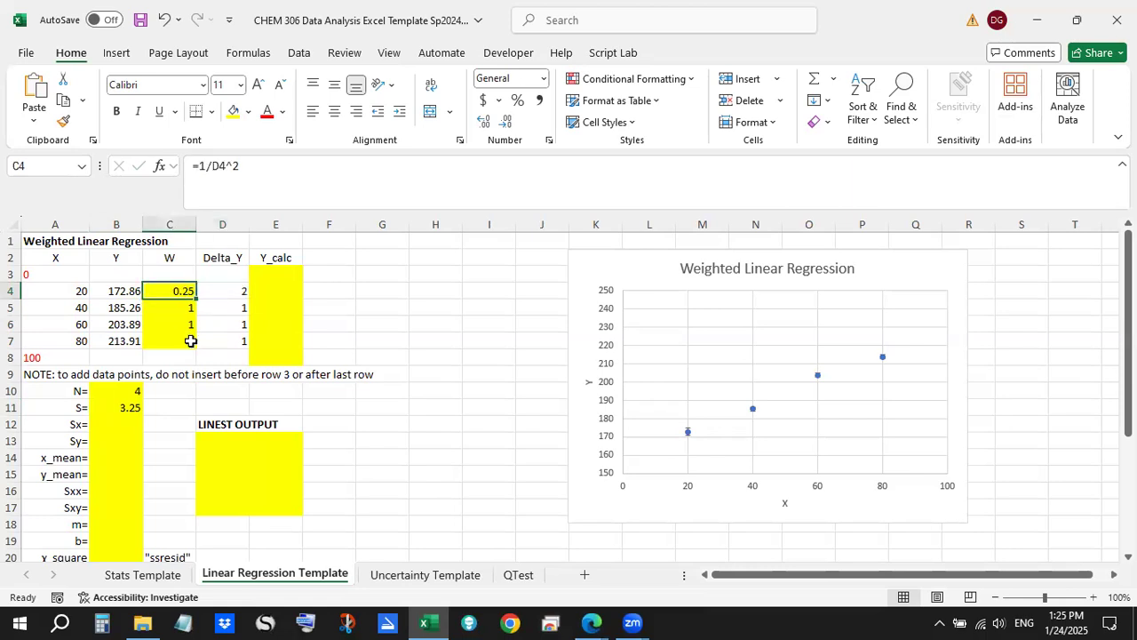
click(183, 307)
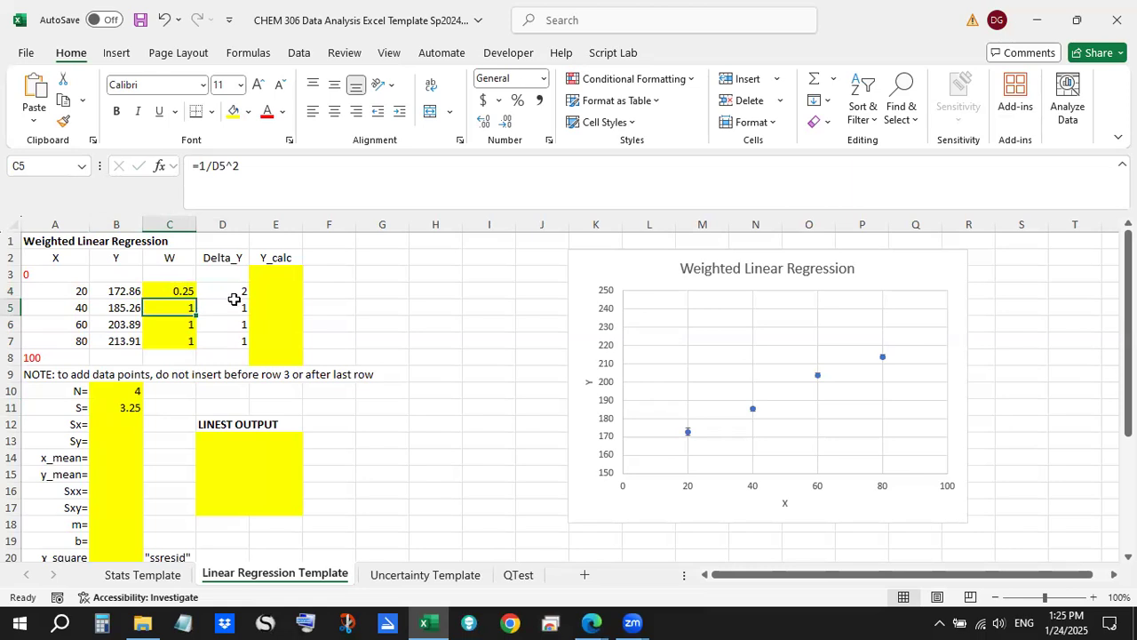
click(183, 292)
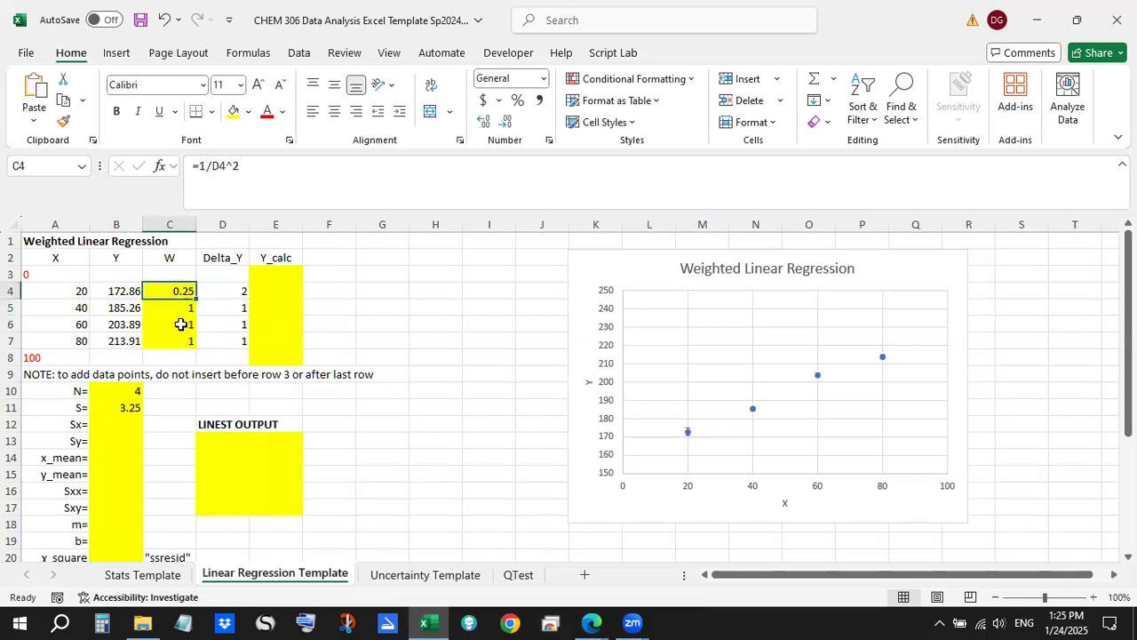
click(230, 293)
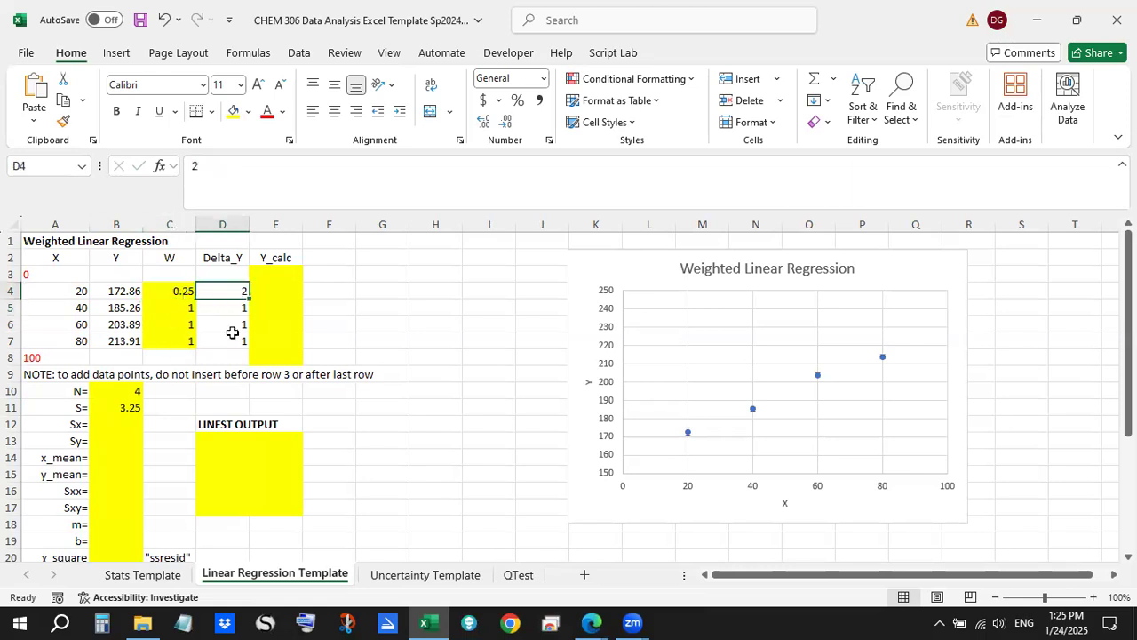
text(1)
click(235, 326)
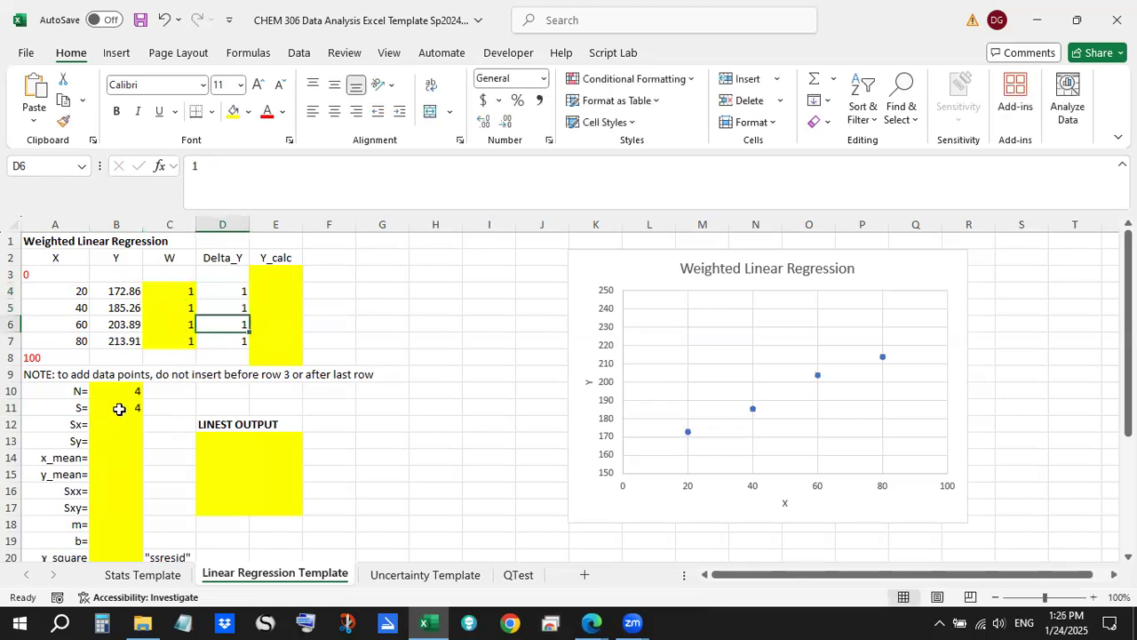
- Set Delta_Y in D4 to 2 and check how it affects the weight in C4 and the sum of weights in B11
click(230, 297)
text(2)
key(Return)
click(182, 291)
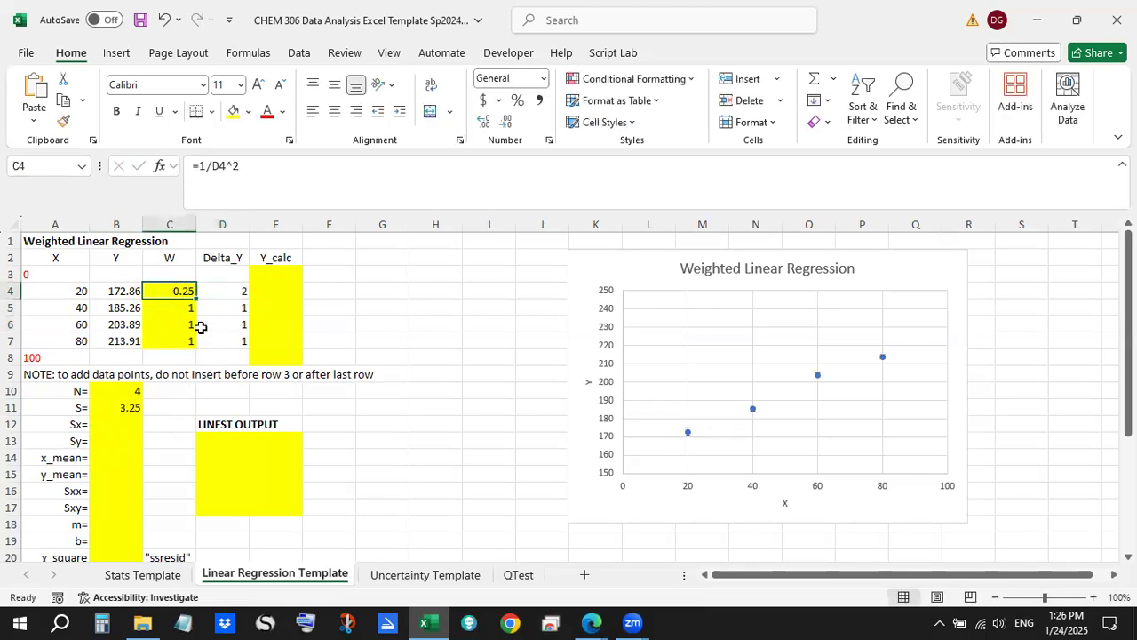
click(102, 412)
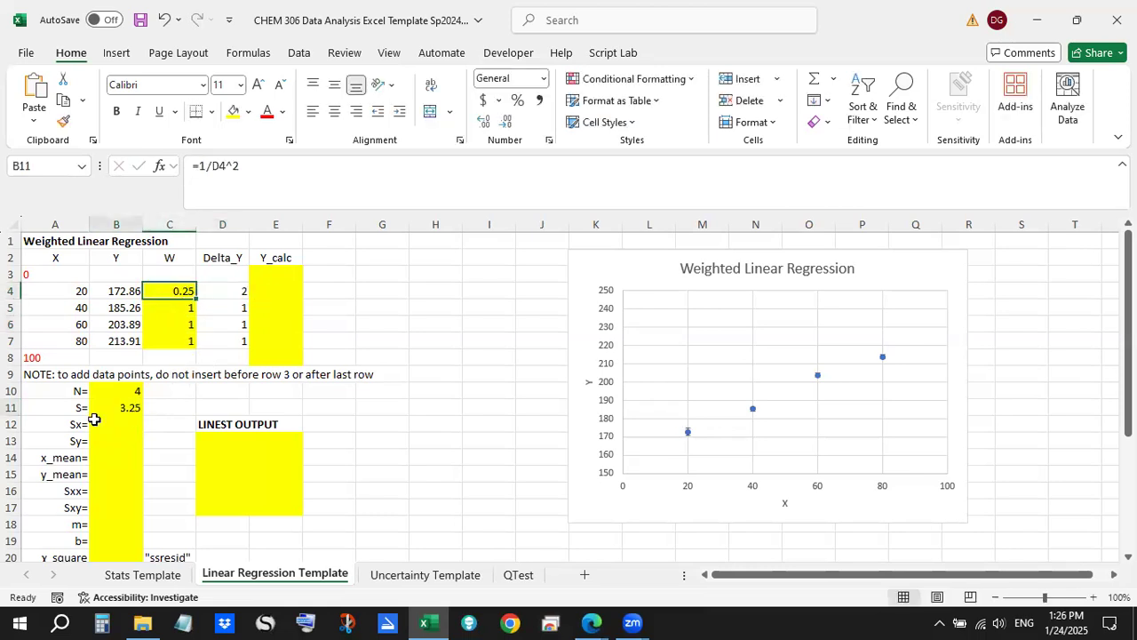
drag(76, 411, 105, 411)
drag(183, 342, 182, 290)
click(138, 406)
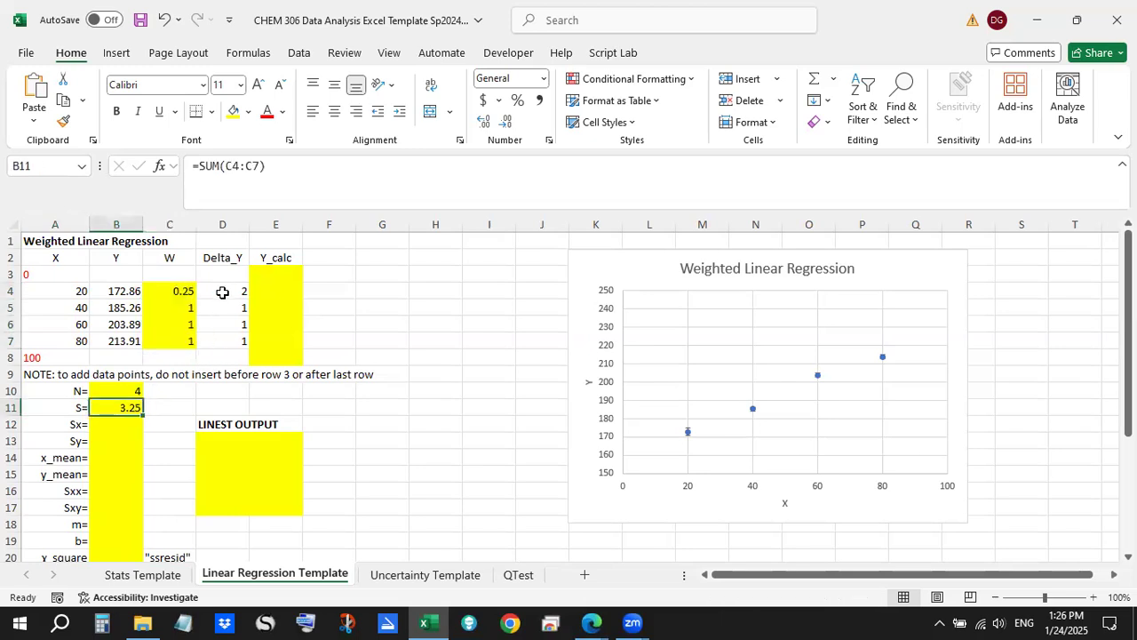
- Restore the first data point's Delta_Y in D4 to 1
click(222, 291)
text(1)
click(222, 340)
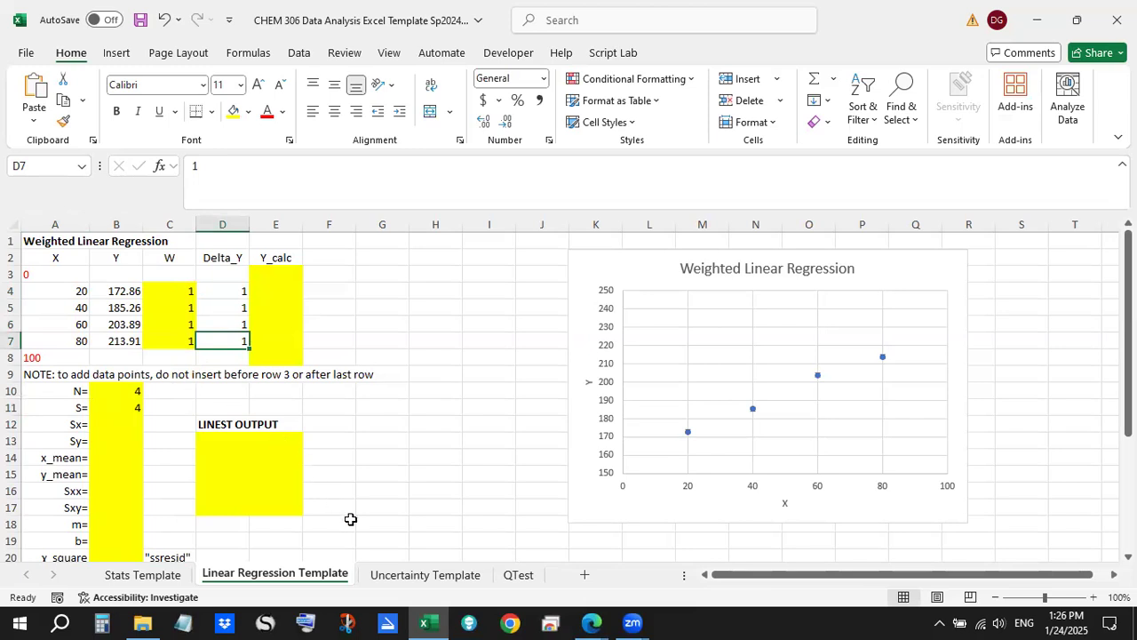
- Consult the Step 1 formula for the weighted sum of x values, Sx, in the Weighted Linear Regression PDF in Edge, and return to Excel
click(592, 622)
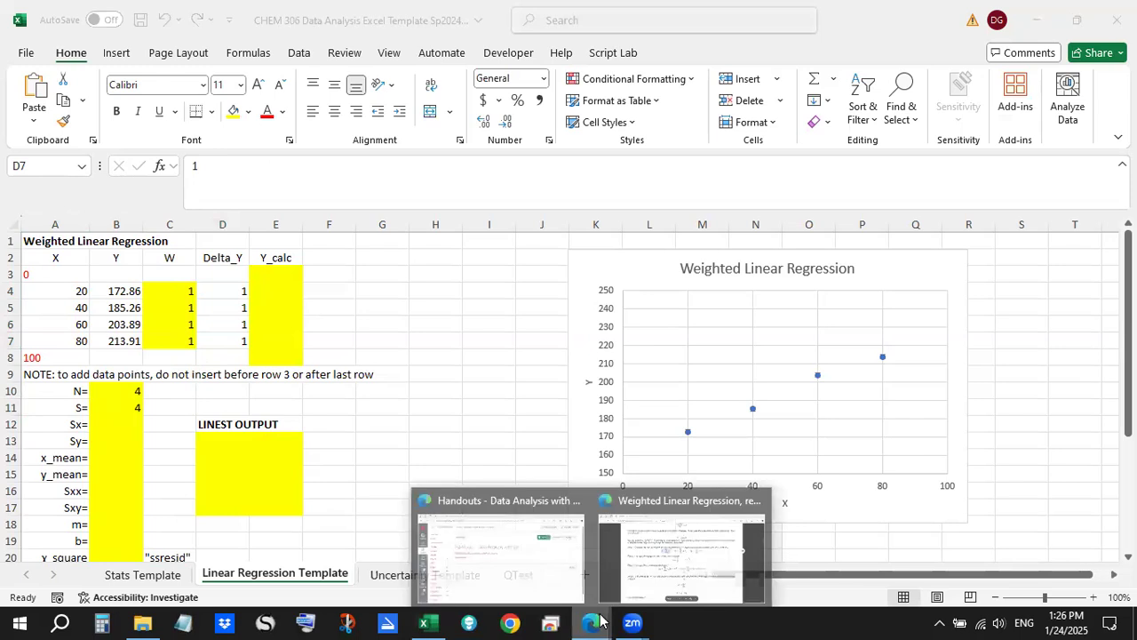
click(659, 555)
drag(524, 251, 601, 258)
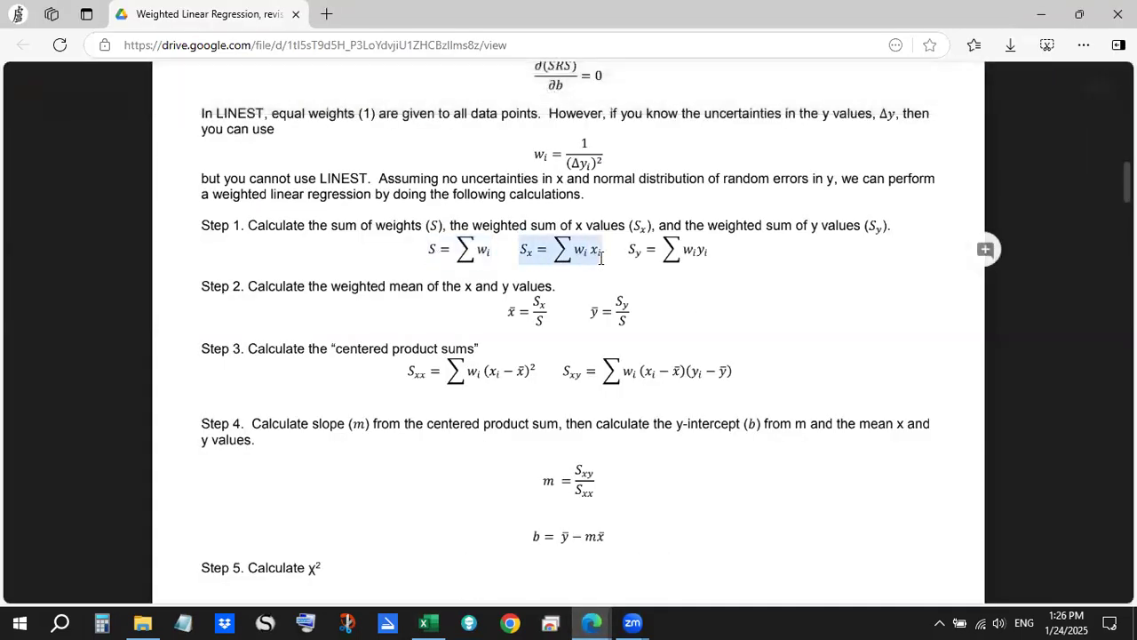
double_click(493, 228)
drag(581, 254, 592, 254)
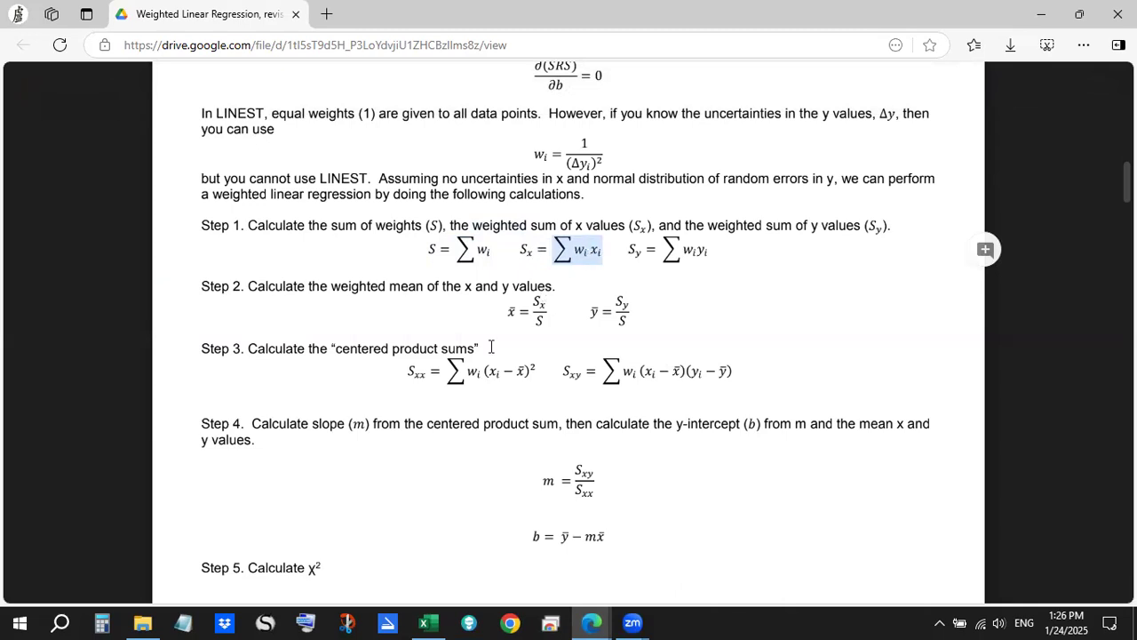
click(591, 622)
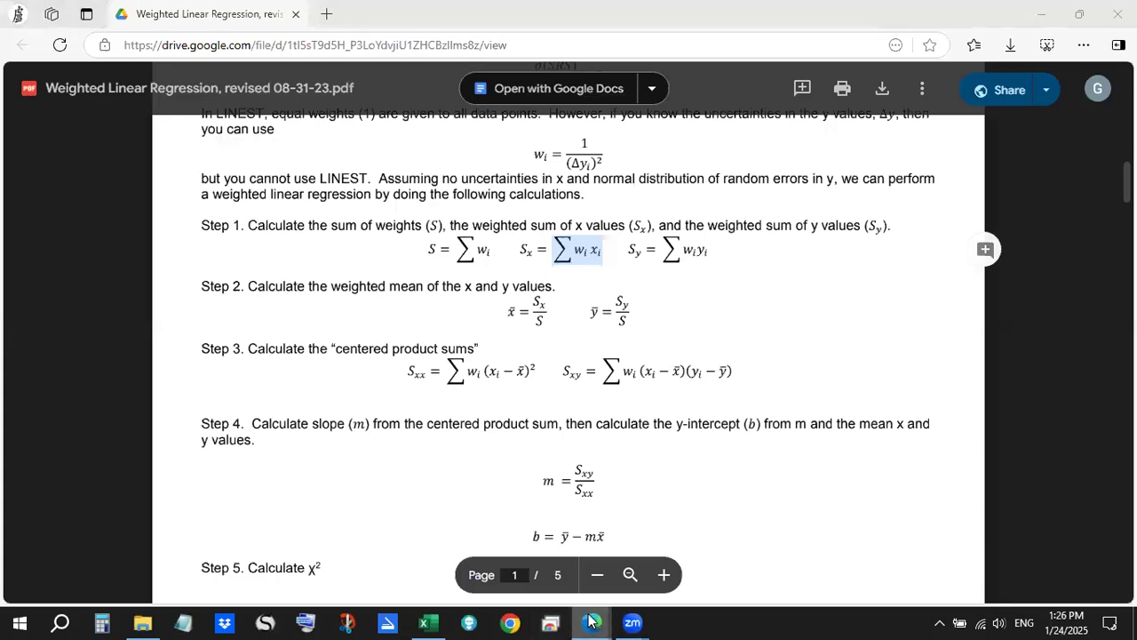
click(427, 622)
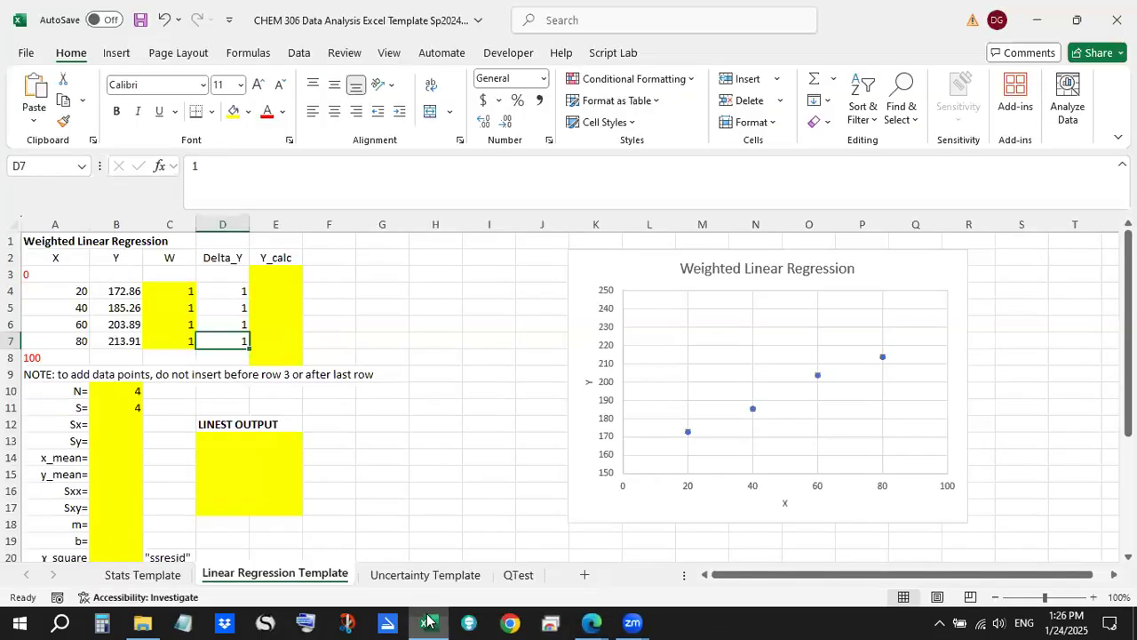
click(126, 424)
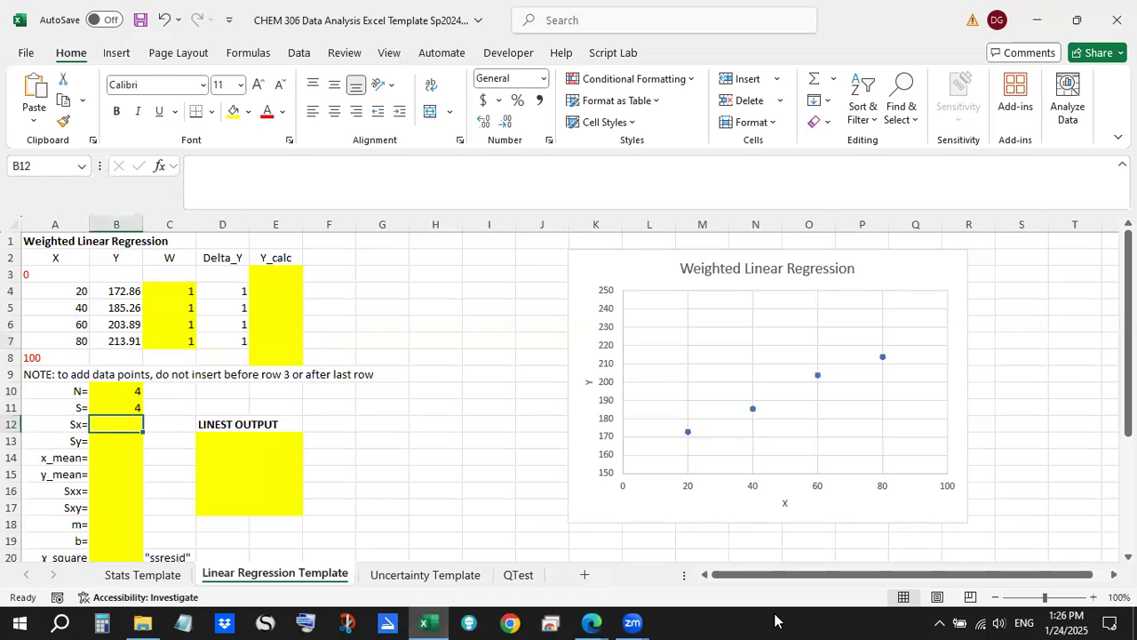
text(=)
key(BackSpace)
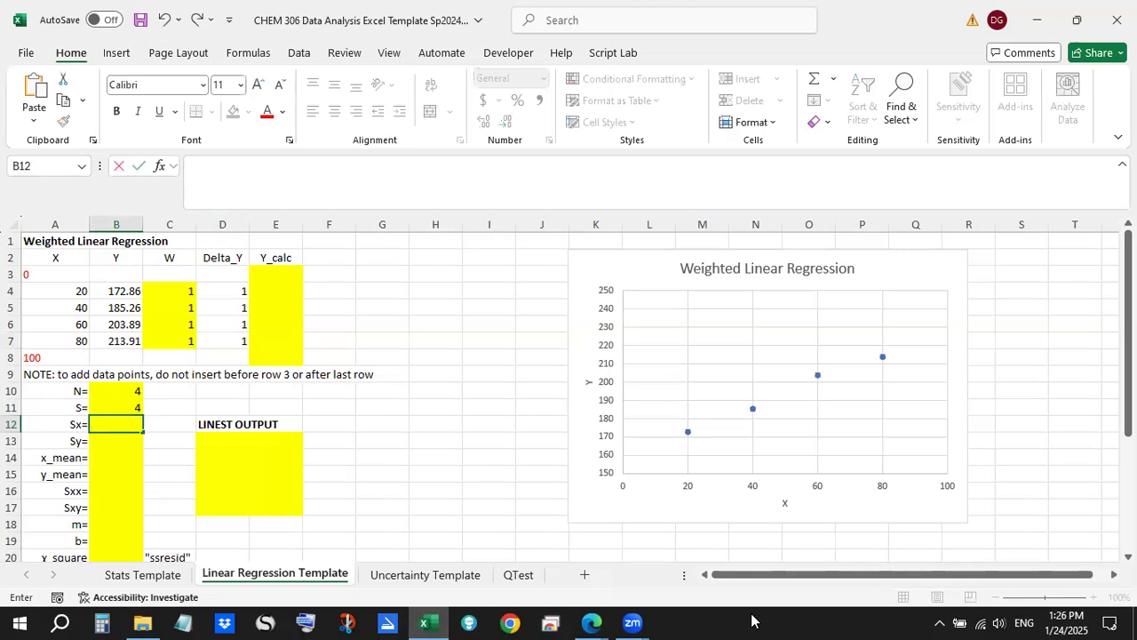
key(Escape)
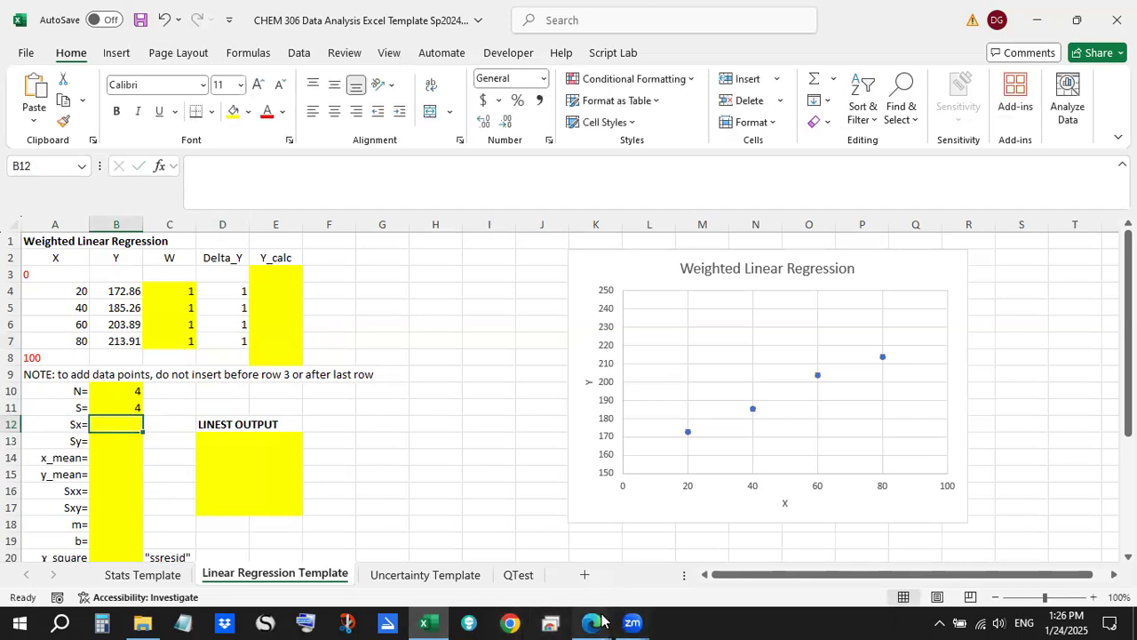
- Switch to the Weighted Linear Regression PDF in Edge and look through the calculation steps to find the Computer Lab section on page 3
mouse_move(601, 620)
click(675, 542)
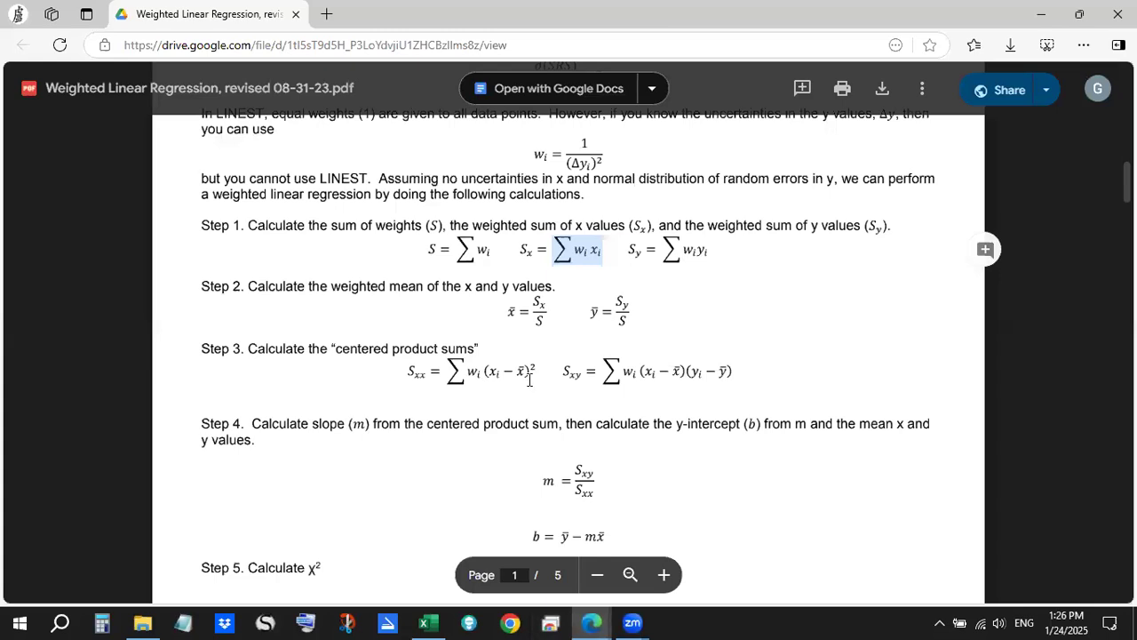
scroll(524, 380, down, 4)
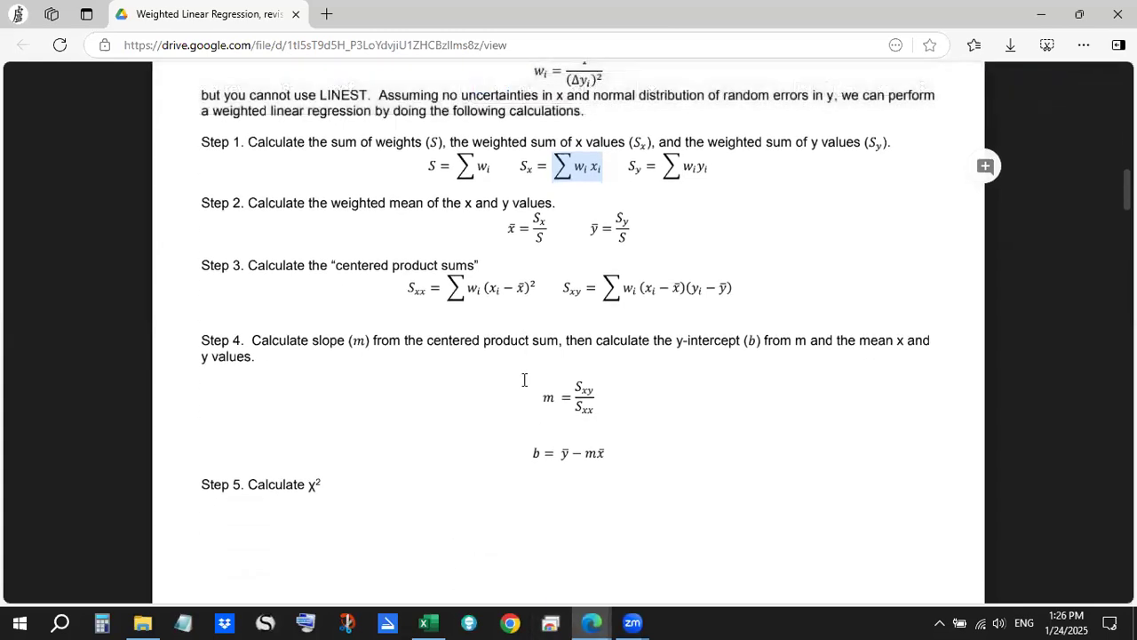
scroll(522, 379, down, 2)
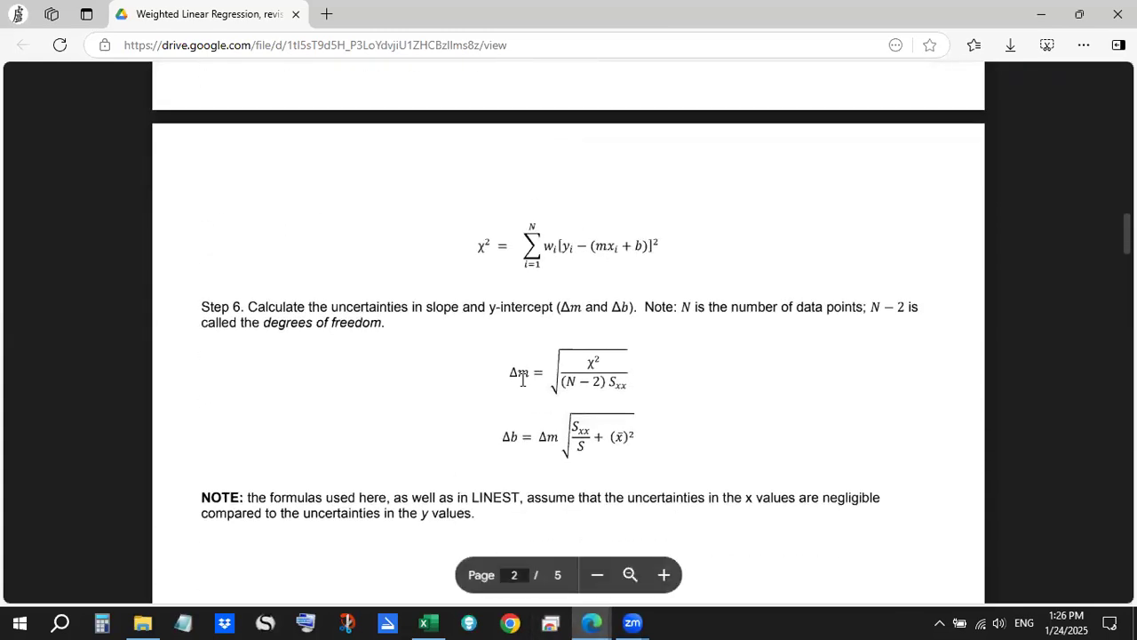
scroll(522, 379, up, 5)
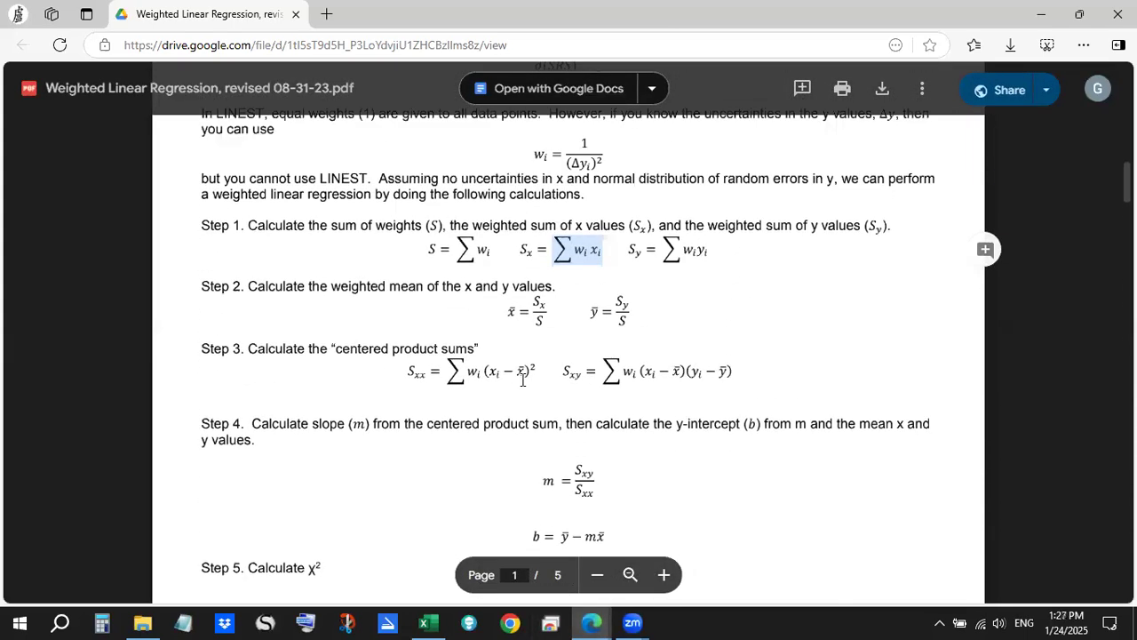
scroll(522, 379, up, 1)
scroll(516, 386, down, 8)
scroll(514, 386, down, 4)
scroll(515, 386, up, 2)
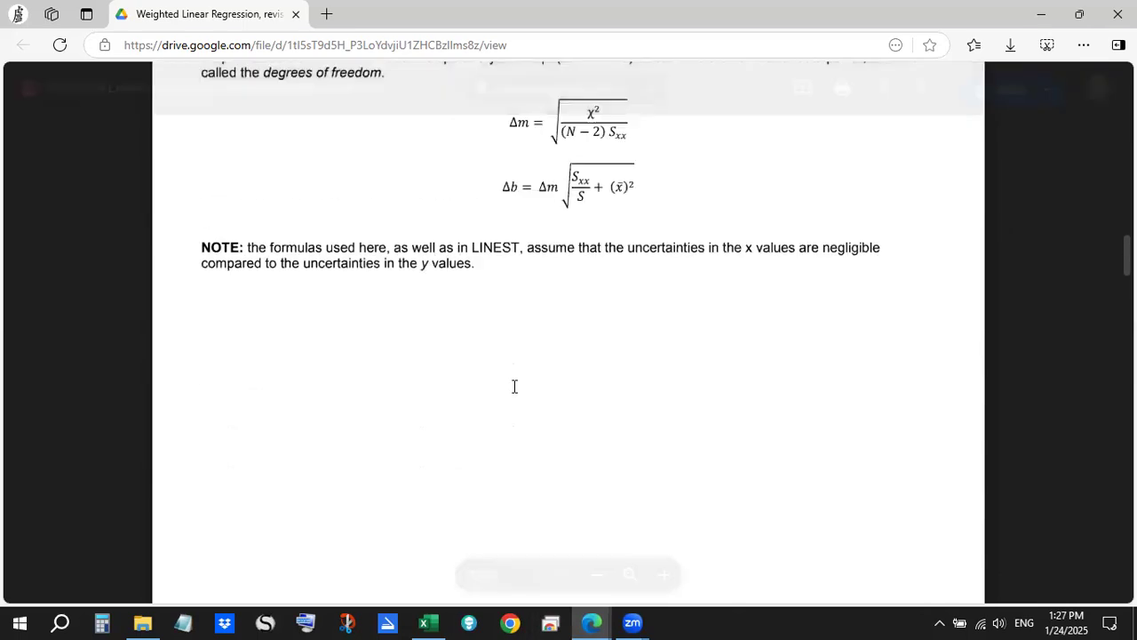
scroll(515, 385, down, 4)
scroll(513, 385, down, 4)
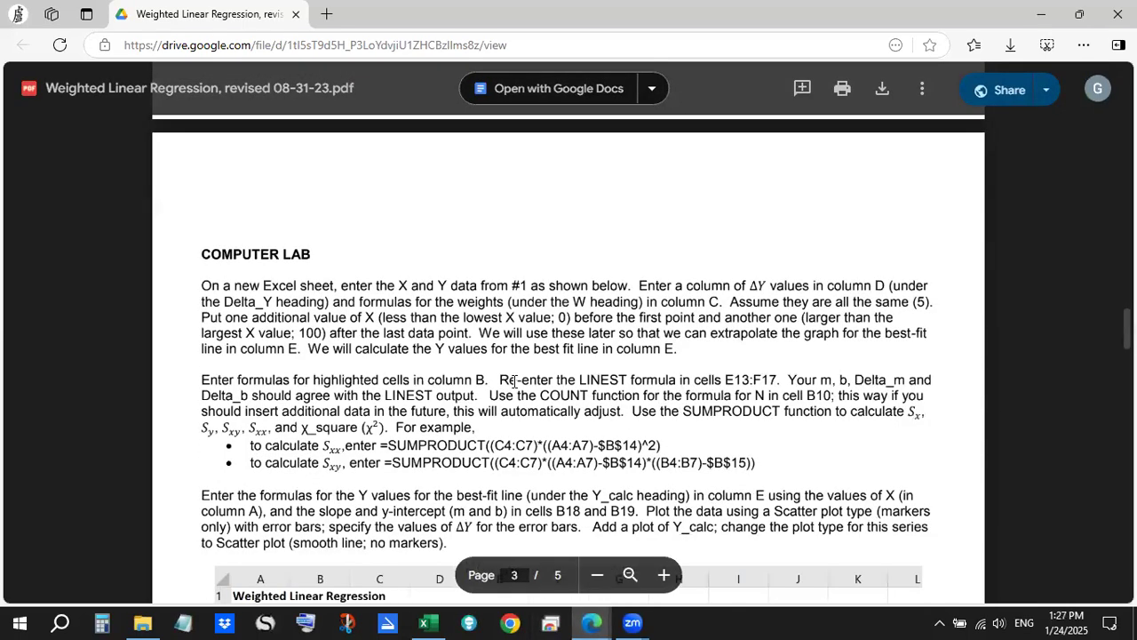
- Read the Computer Lab instructions and highlight the sentence on using the SUMPRODUCT function to calculate Sx
scroll(514, 381, down, 2)
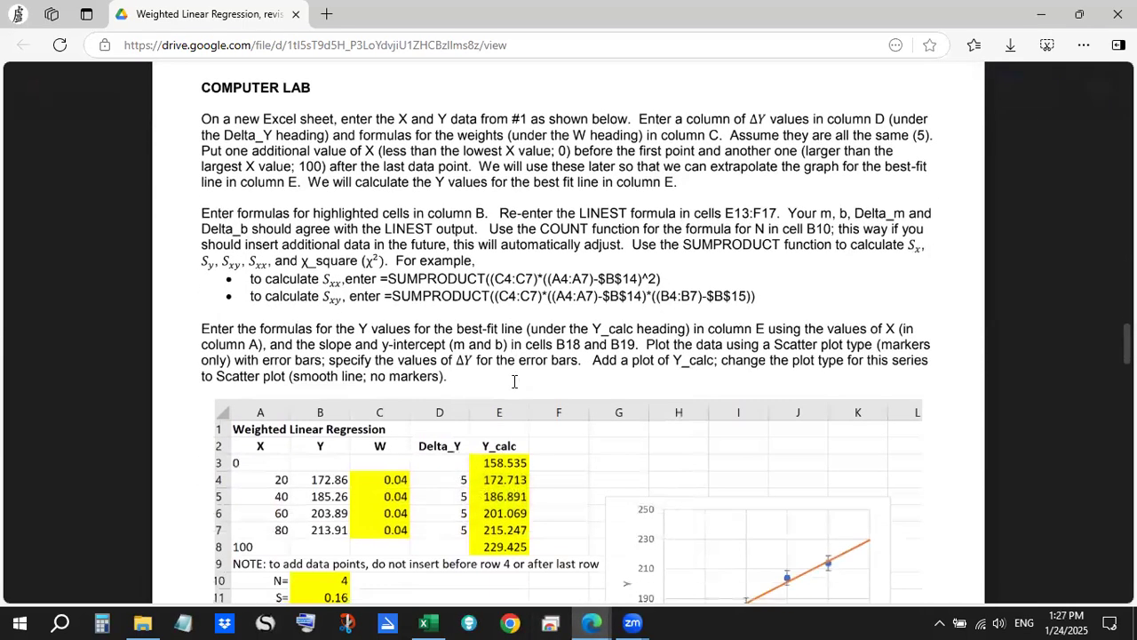
scroll(514, 382, down, 3)
scroll(514, 381, up, 3)
scroll(514, 380, down, 1)
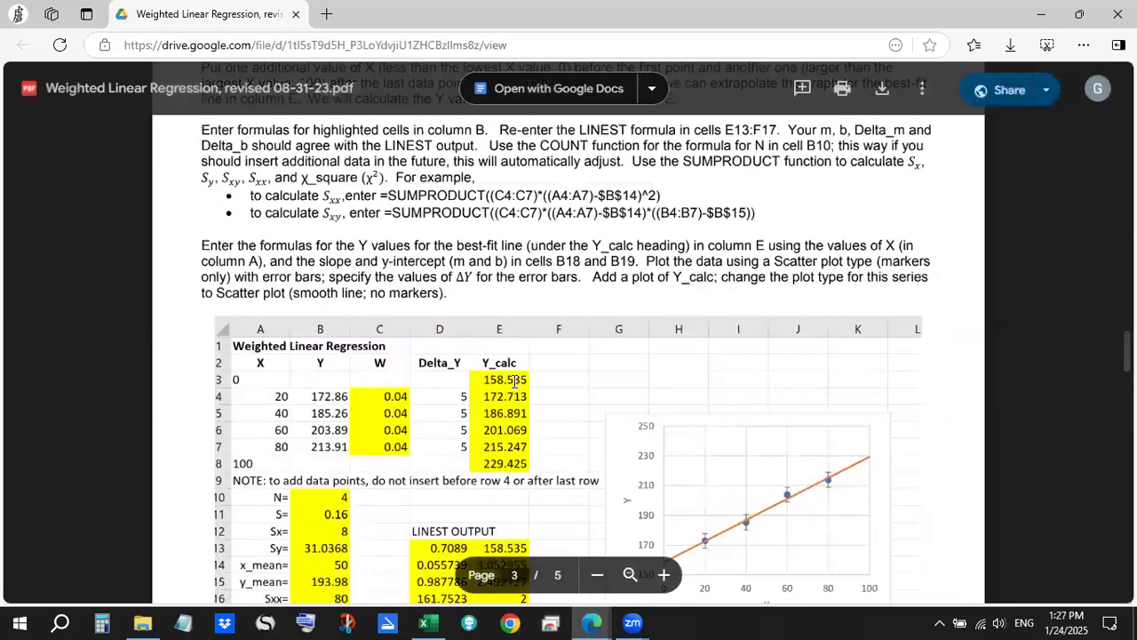
scroll(515, 380, up, 1)
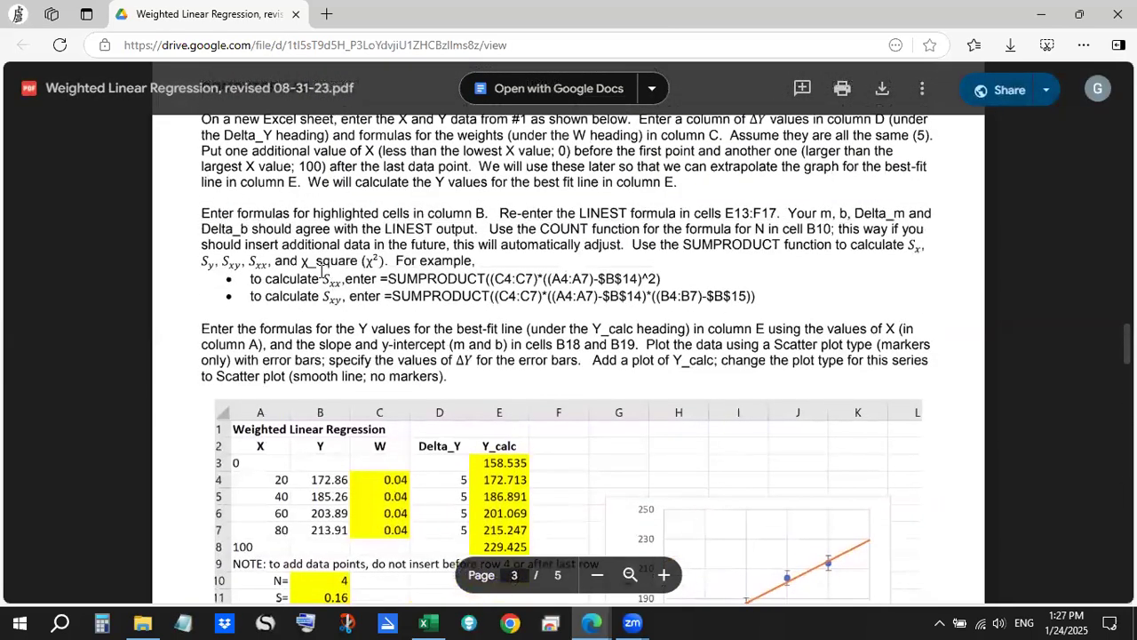
scroll(335, 280, up, 1)
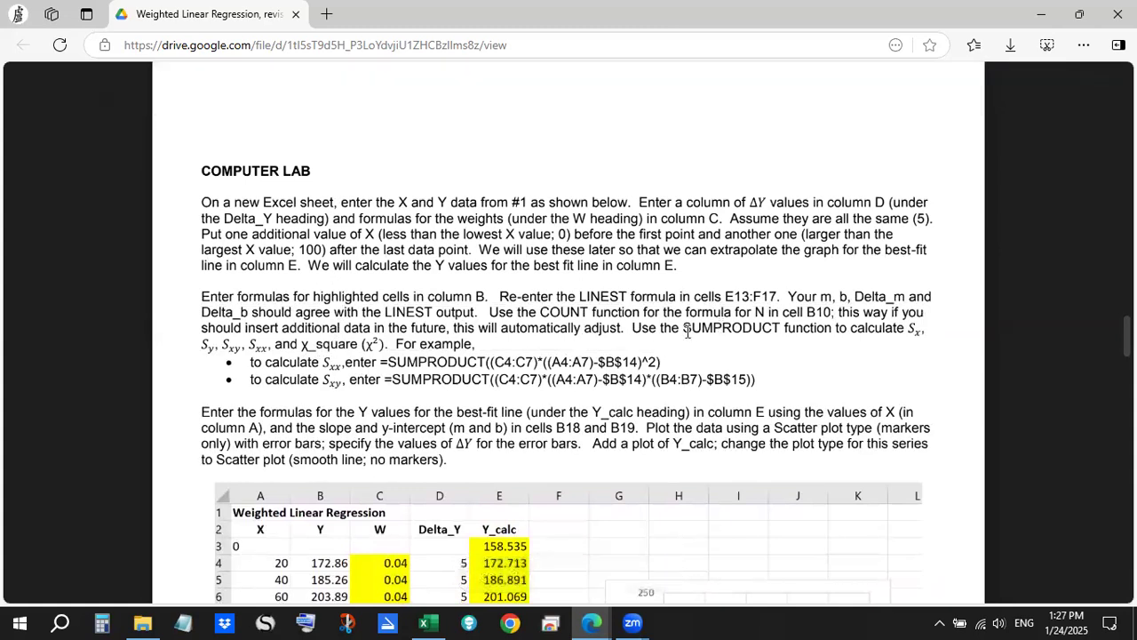
drag(687, 330, 913, 330)
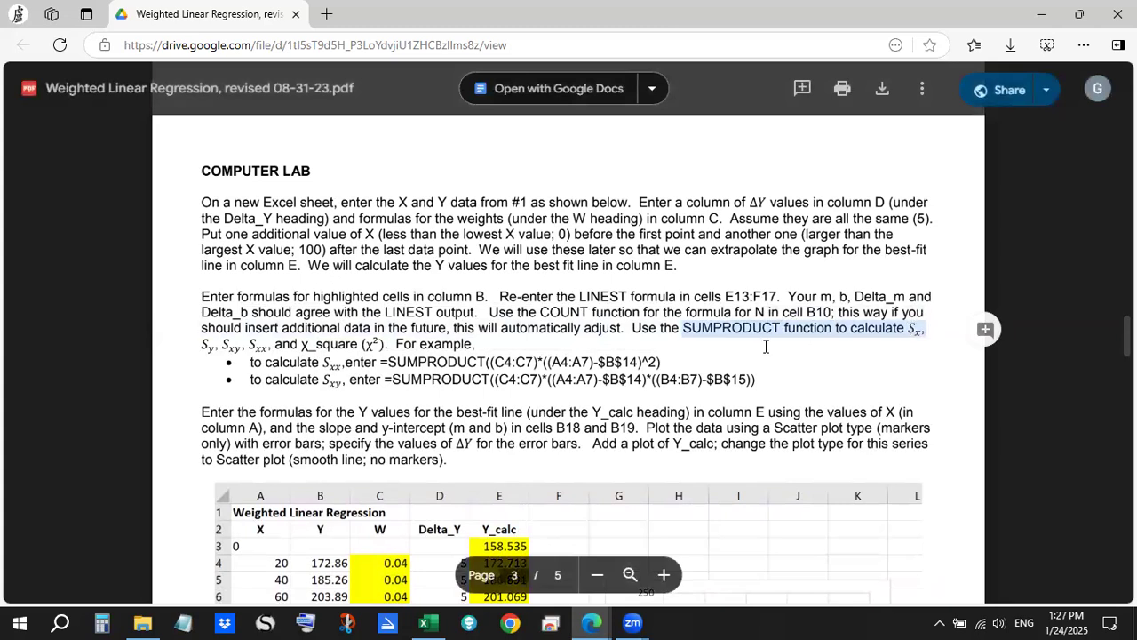
scroll(369, 277, up, 1)
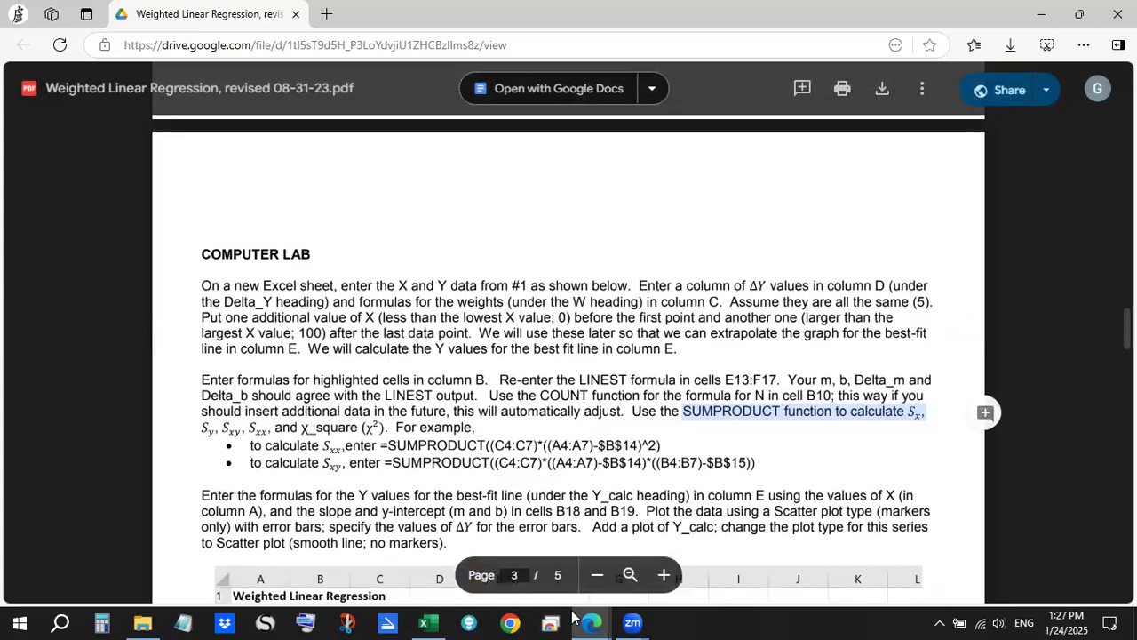
- Return to Excel and examine the weights in C4:C7 paired with the X values in A4:A7, row by row
click(348, 622)
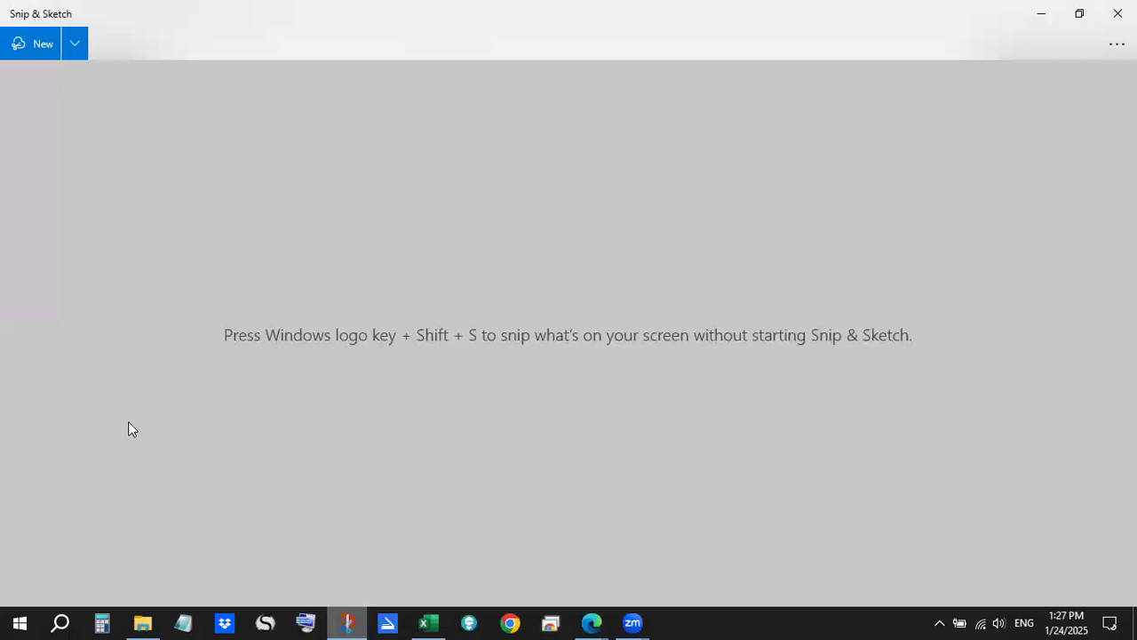
key(alt+Tab)
drag(187, 288, 187, 342)
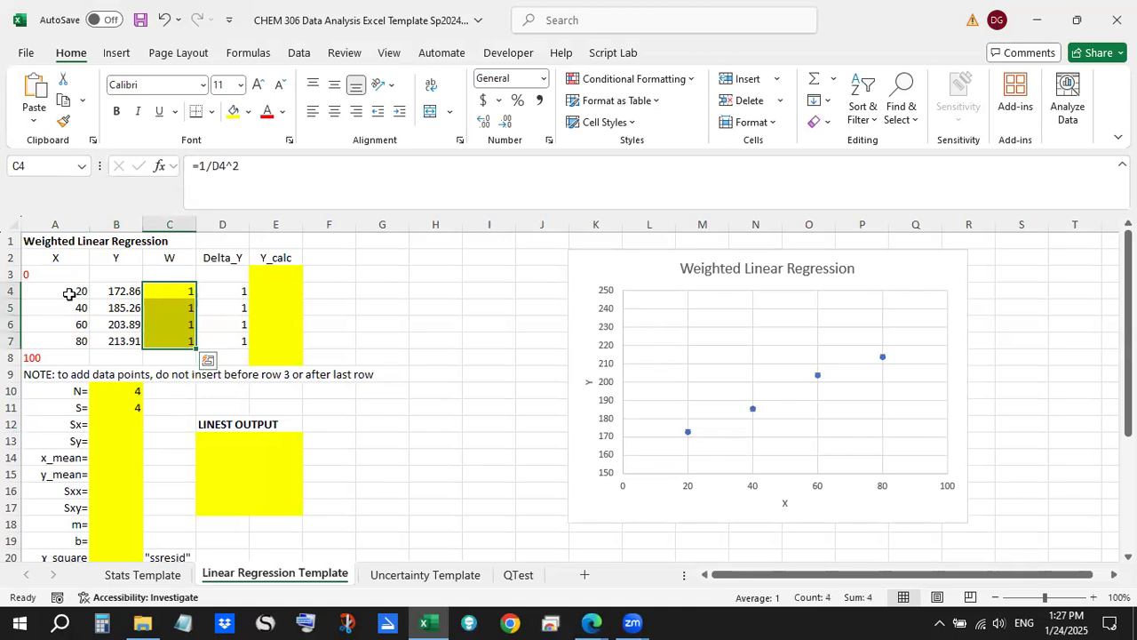
drag(71, 297, 74, 344)
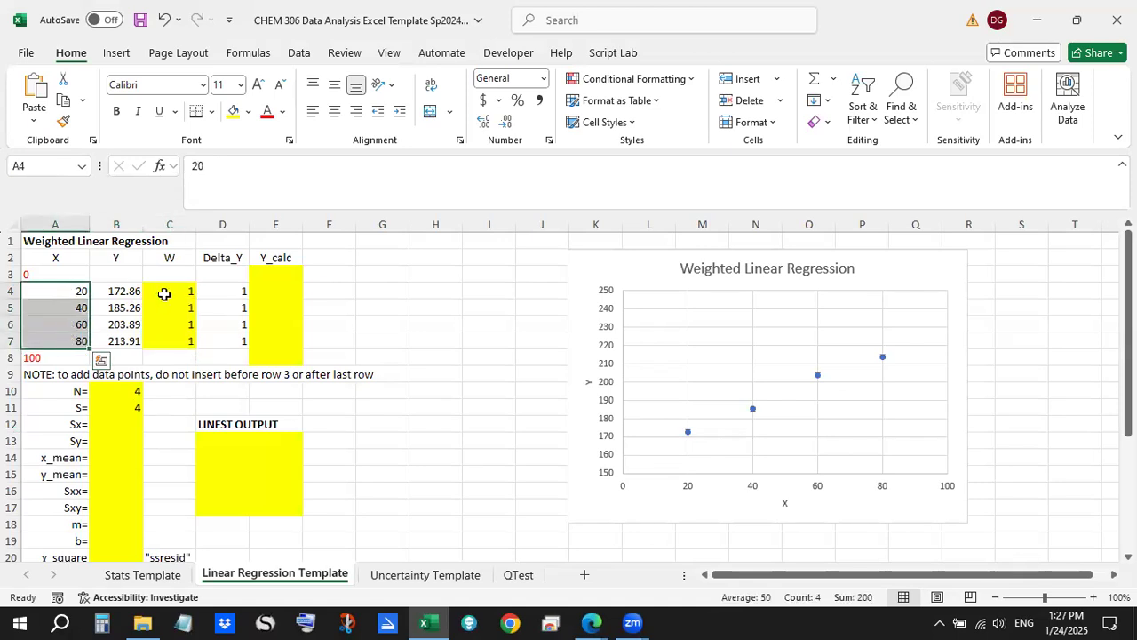
click(166, 292)
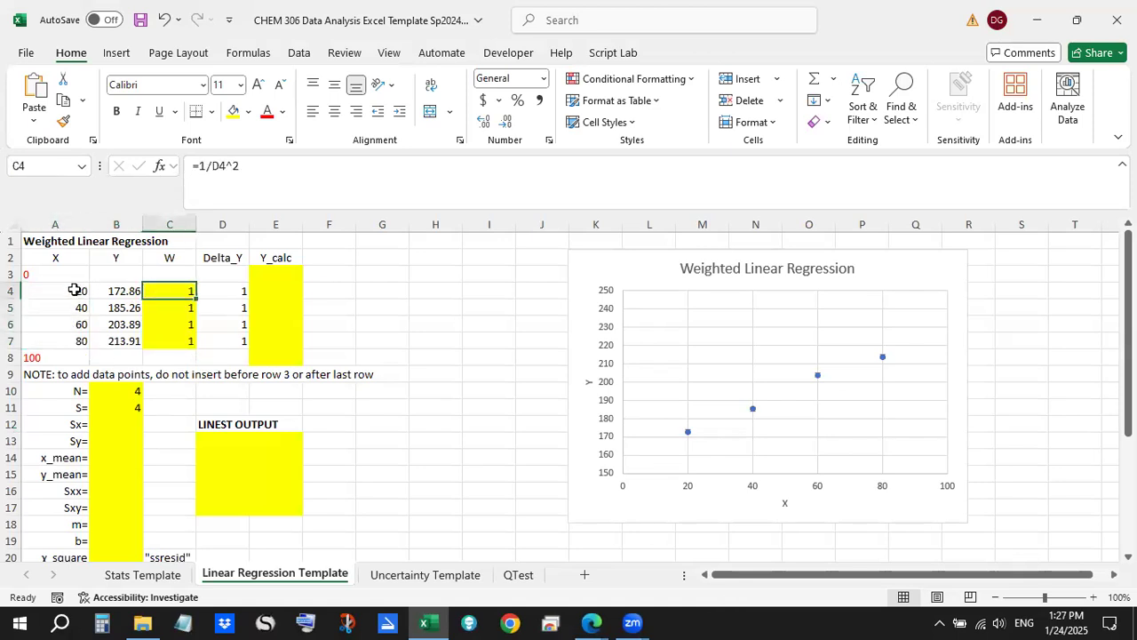
click(75, 289)
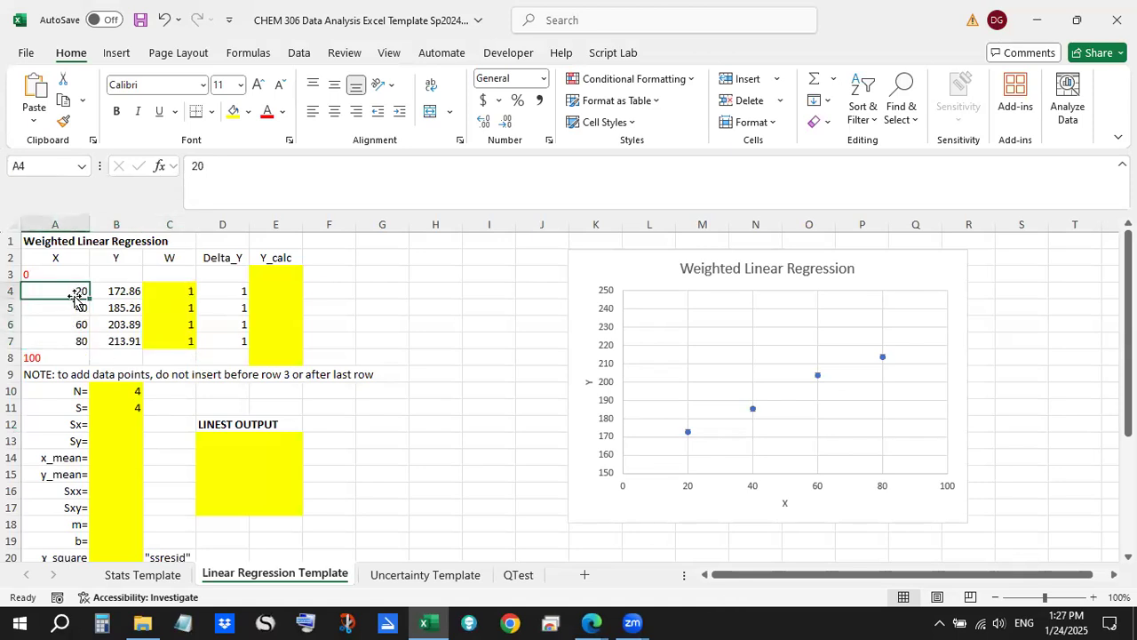
click(178, 305)
click(55, 307)
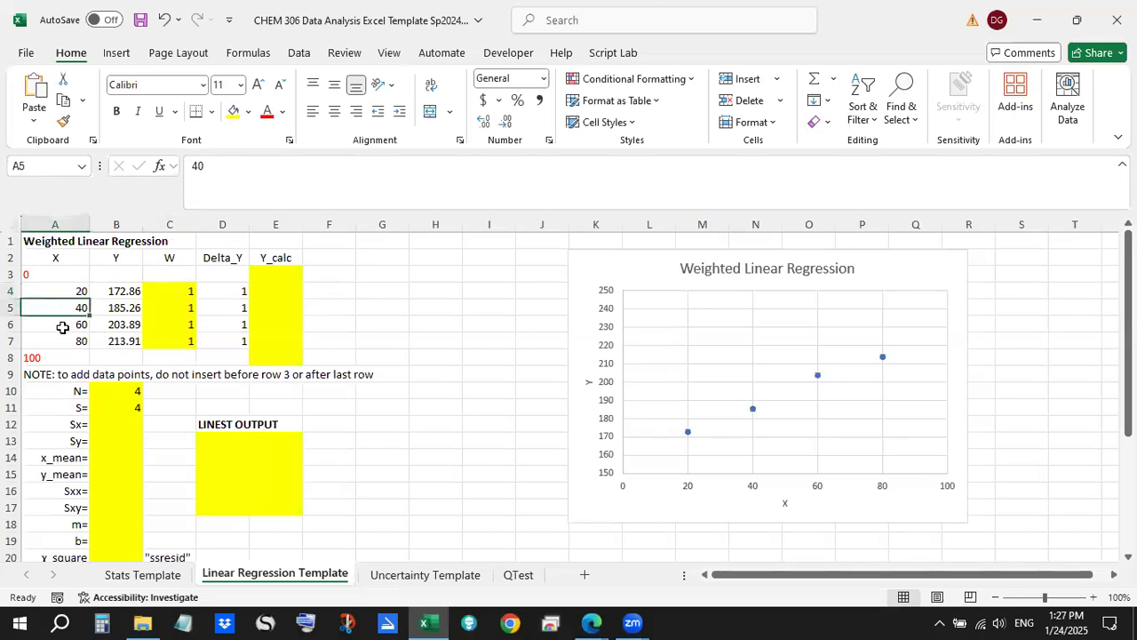
click(172, 324)
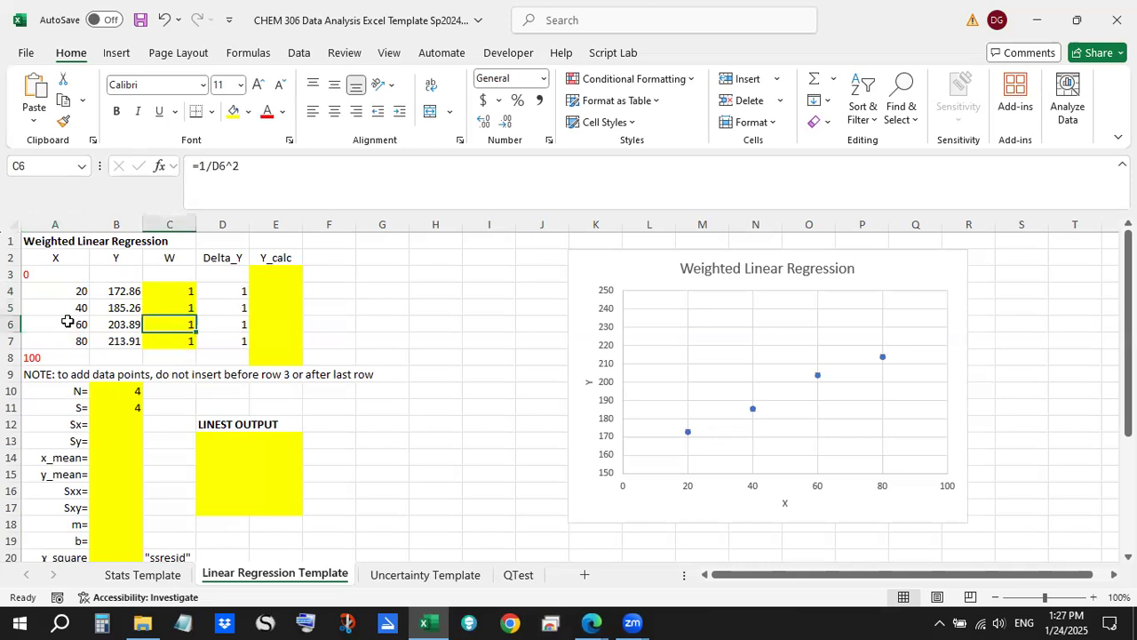
click(67, 322)
click(172, 341)
click(75, 346)
drag(172, 291, 180, 340)
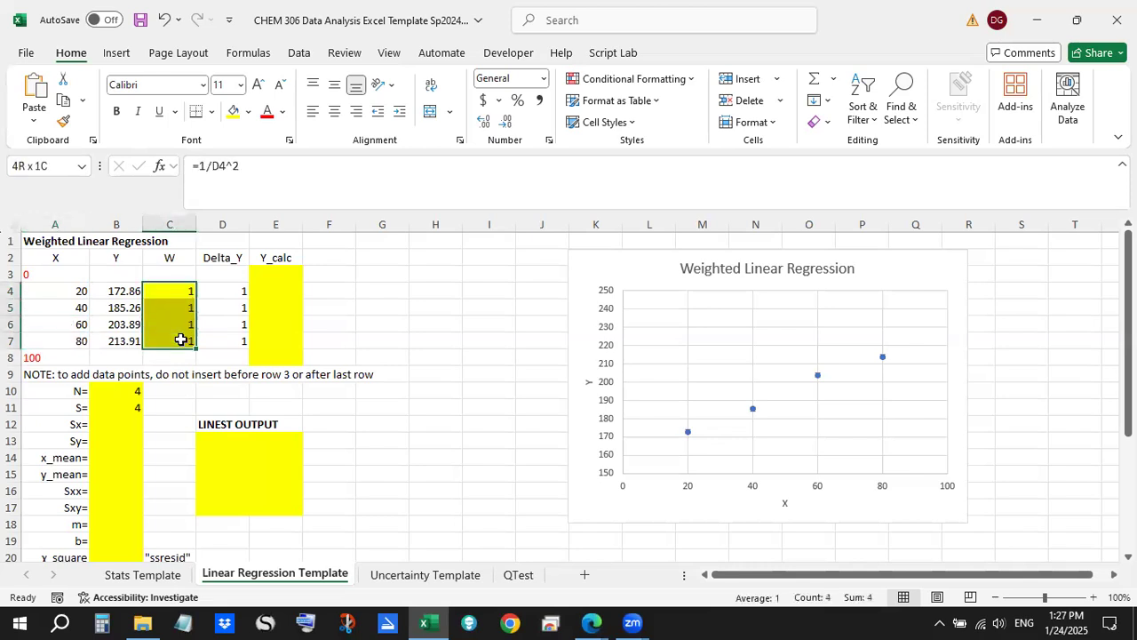
drag(77, 291, 68, 341)
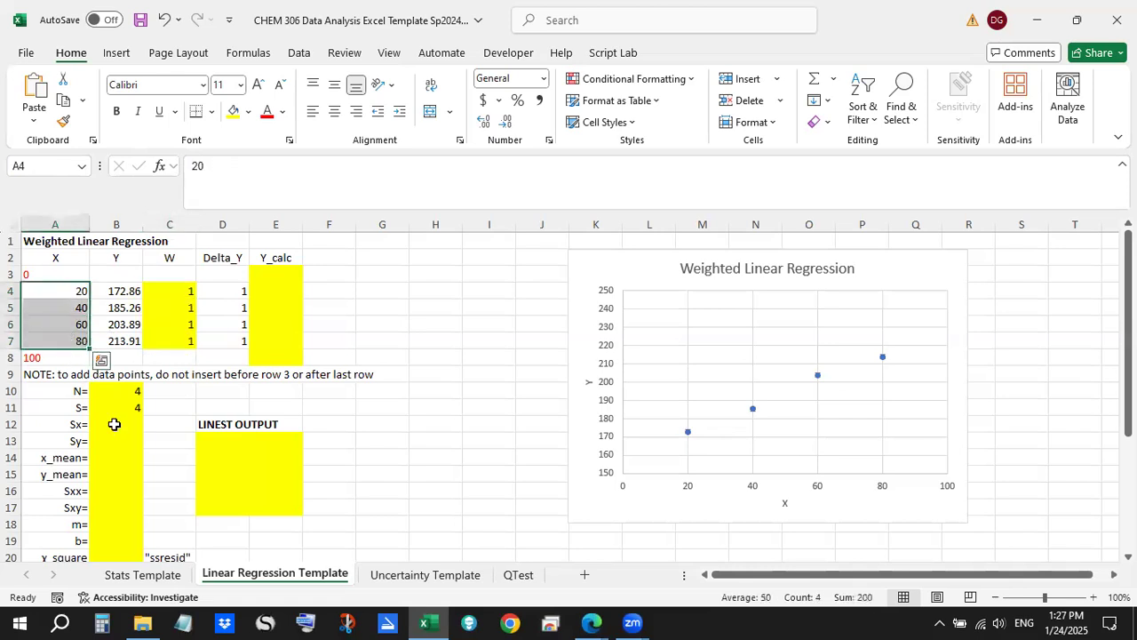
- Enter =SUMPRODUCT(C4:C7,A4:A7) in B12 to calculate the weighted sum of x values, Sx
click(114, 424)
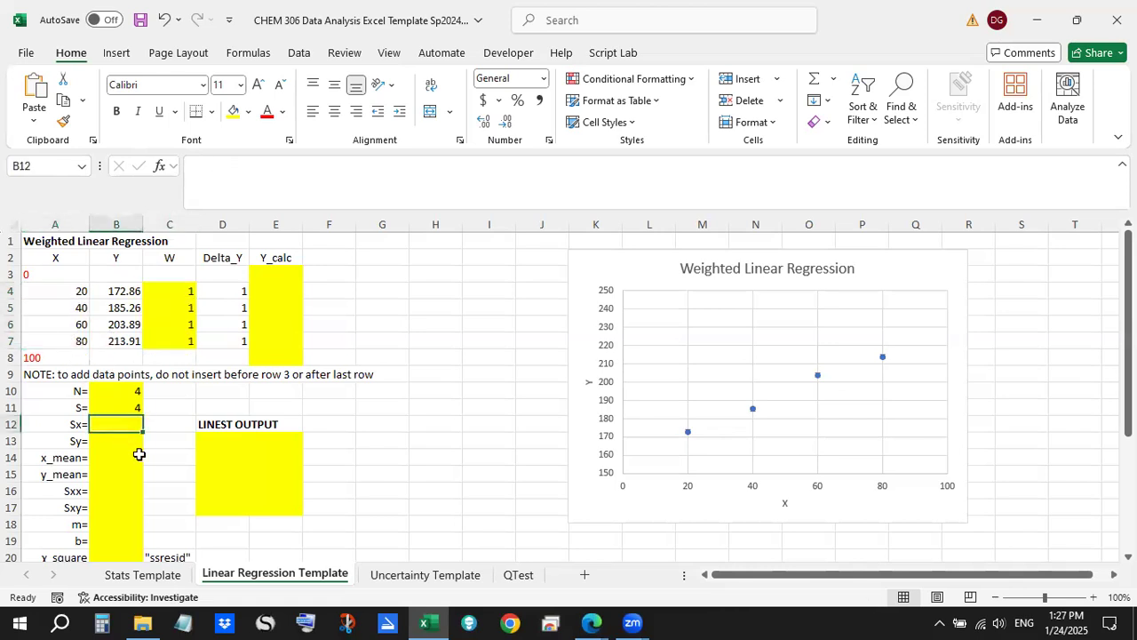
text(=sumproduct()
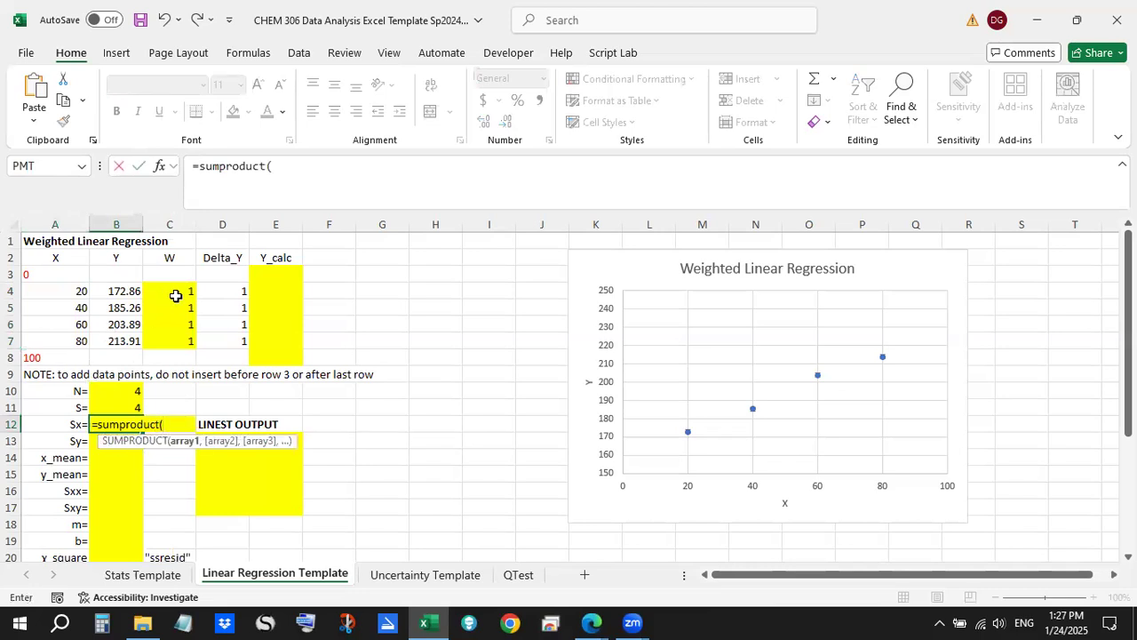
drag(176, 296, 172, 344)
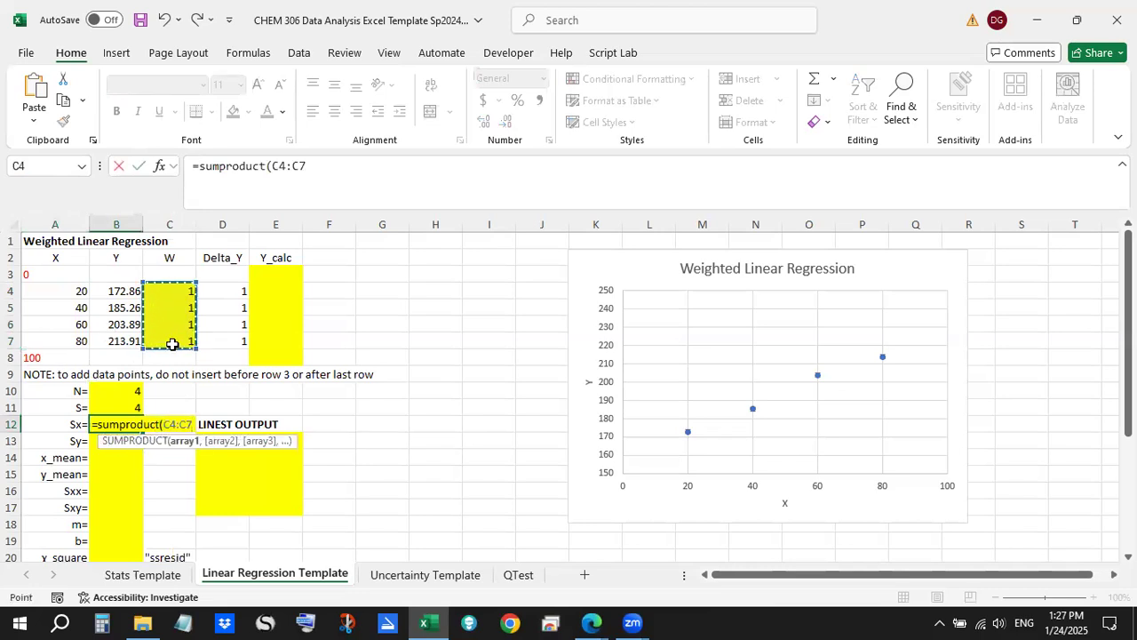
text(,)
drag(76, 295, 73, 340)
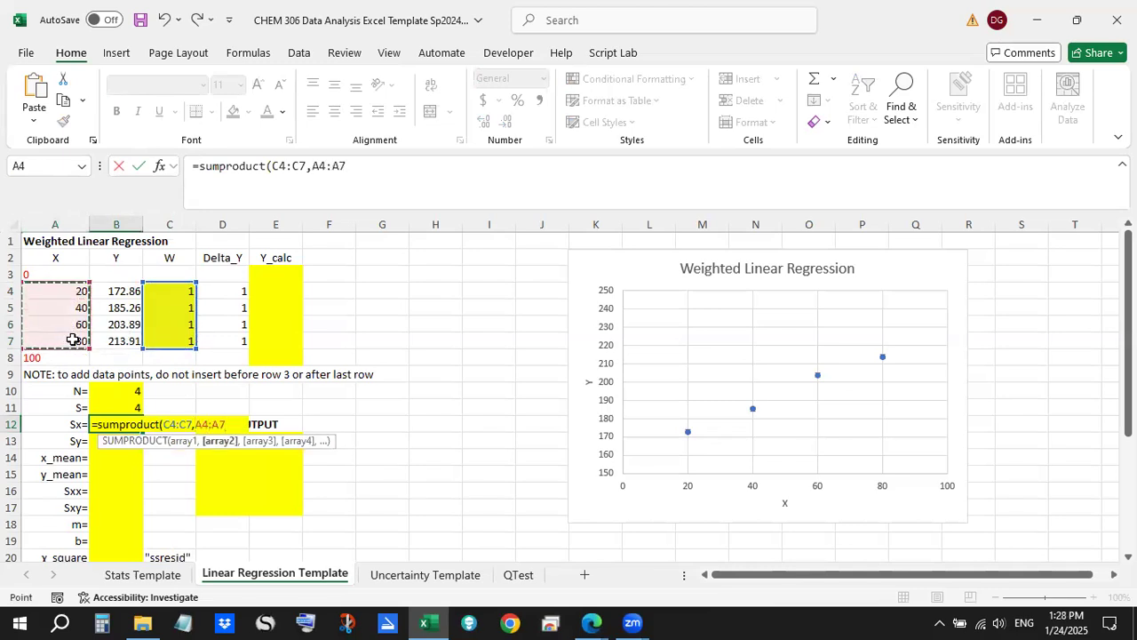
key(Return)
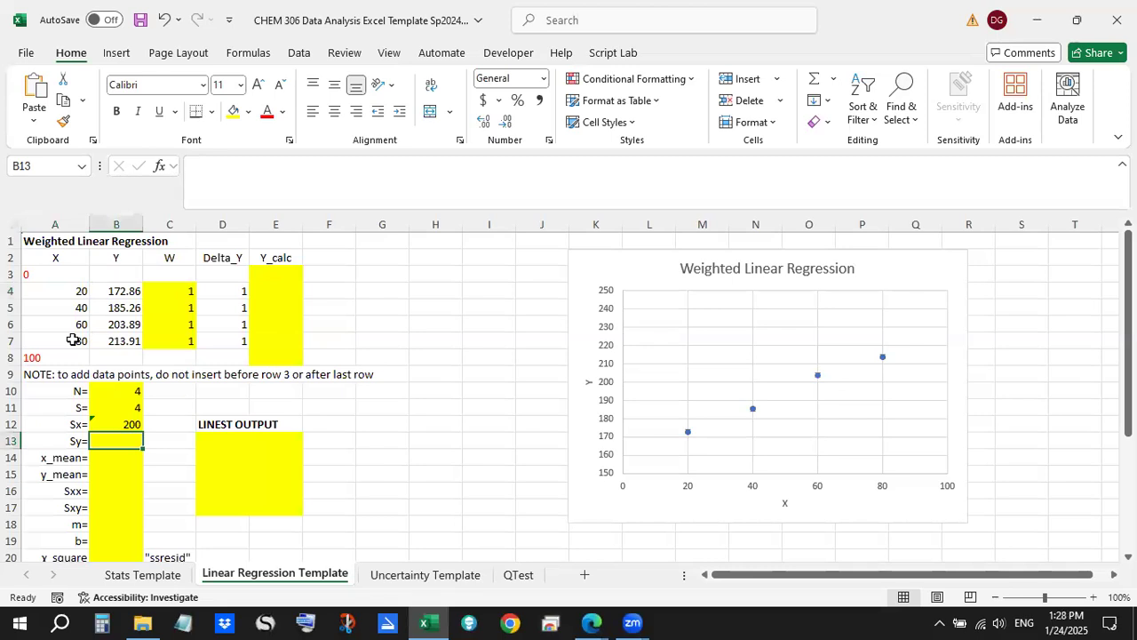
- Ignore the formula error flagged on the Sx cell B12
click(106, 424)
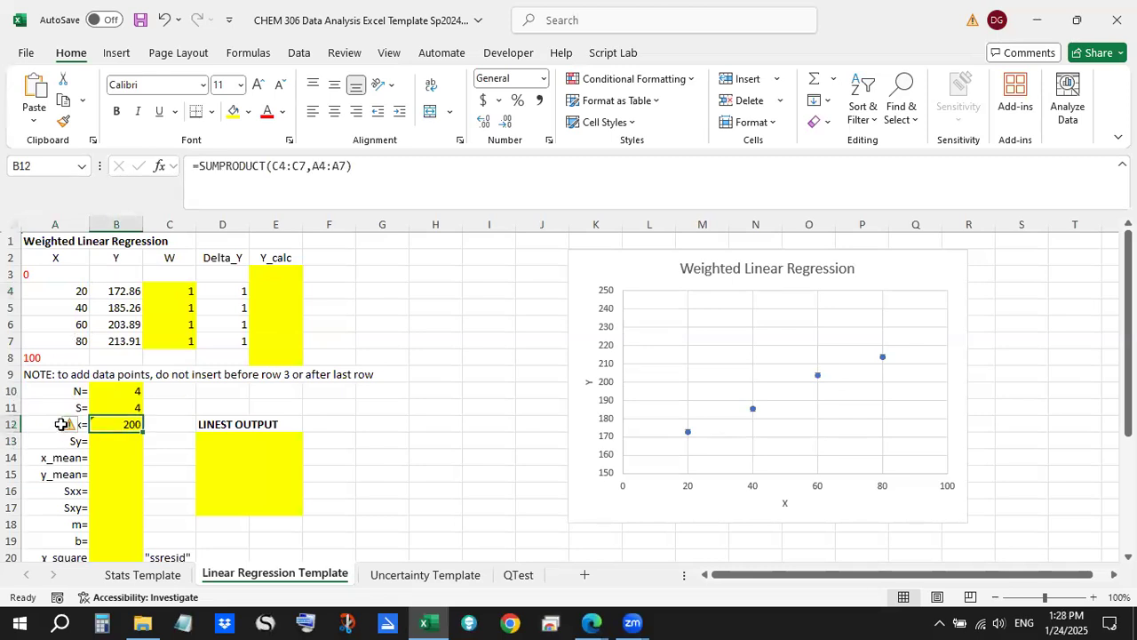
click(70, 425)
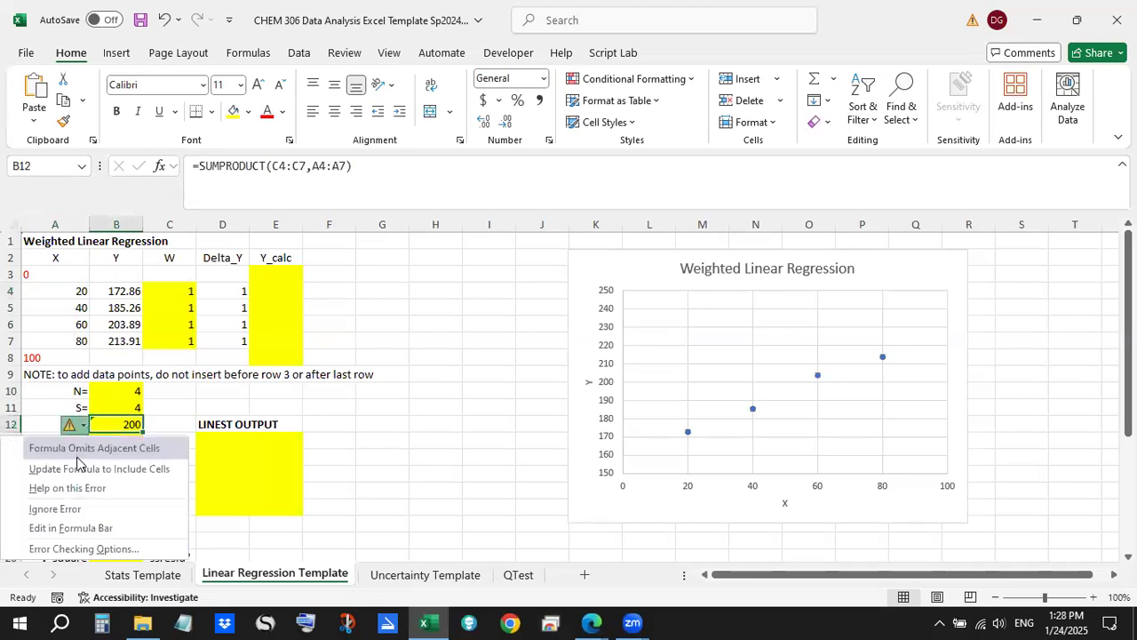
click(79, 509)
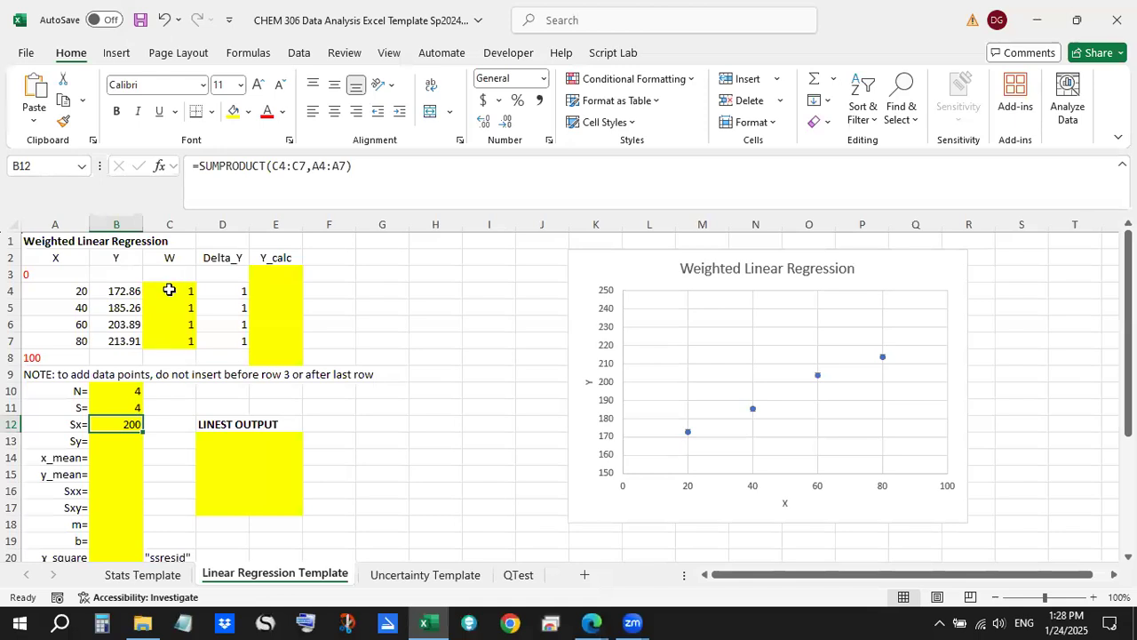
- Trace the weight and X value pairs in rows 4 to 7 that are multiplied and summed for Sx
click(169, 290)
click(69, 292)
click(168, 307)
click(45, 308)
click(166, 324)
click(76, 325)
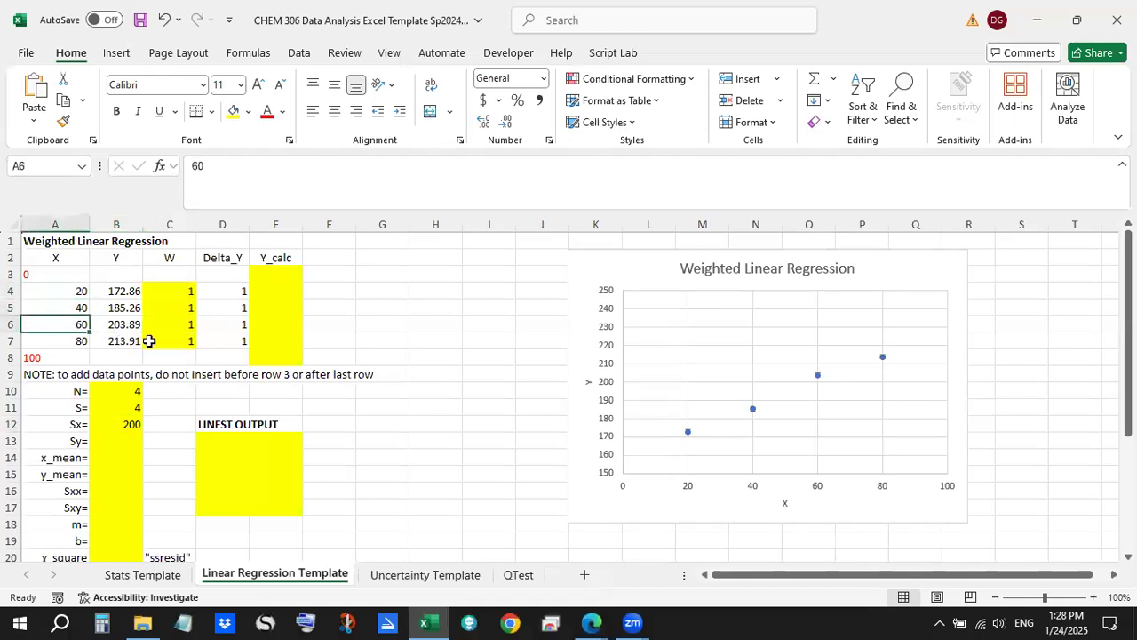
click(154, 342)
click(80, 343)
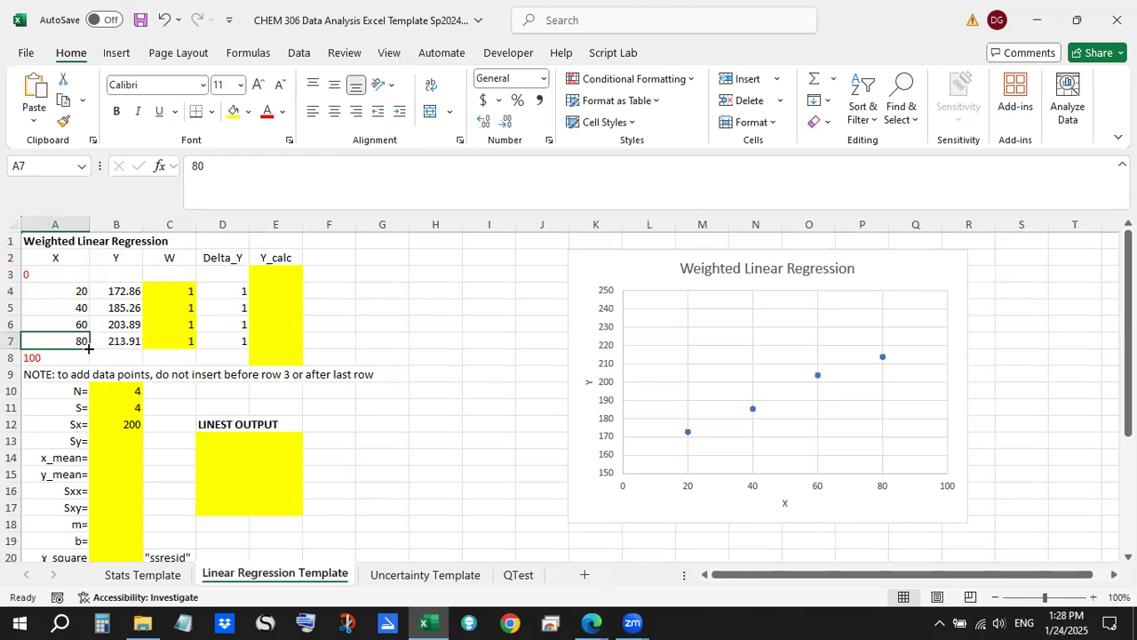
- Try a weight of 2 for the first data point in C4 to test Sx, undo it, and review the Sx formula
click(178, 295)
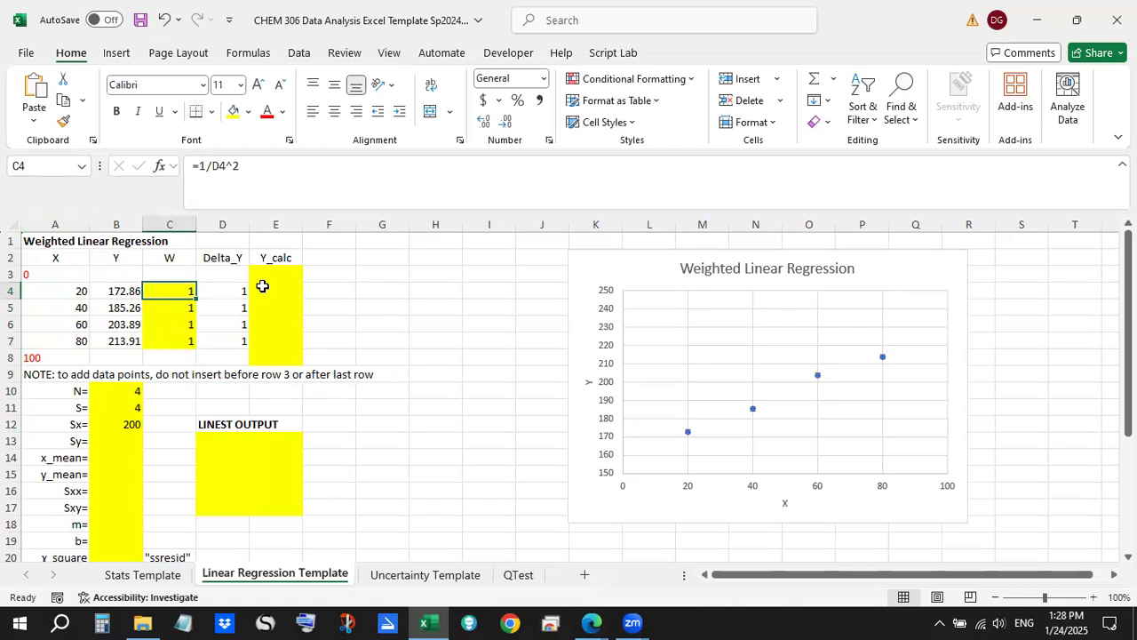
text(2)
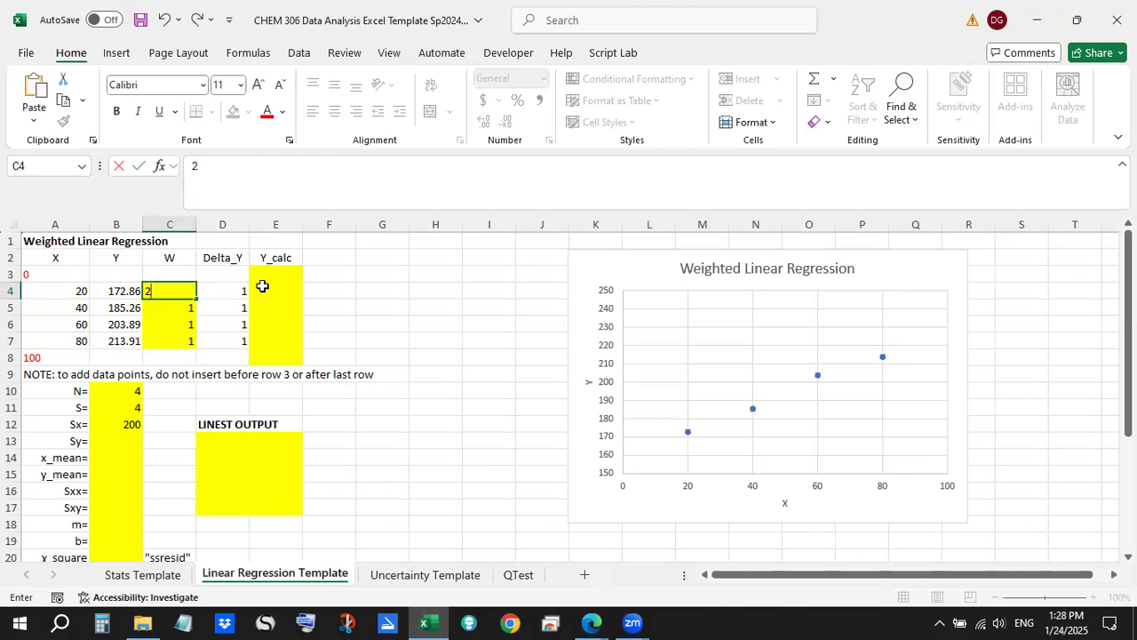
key(Return)
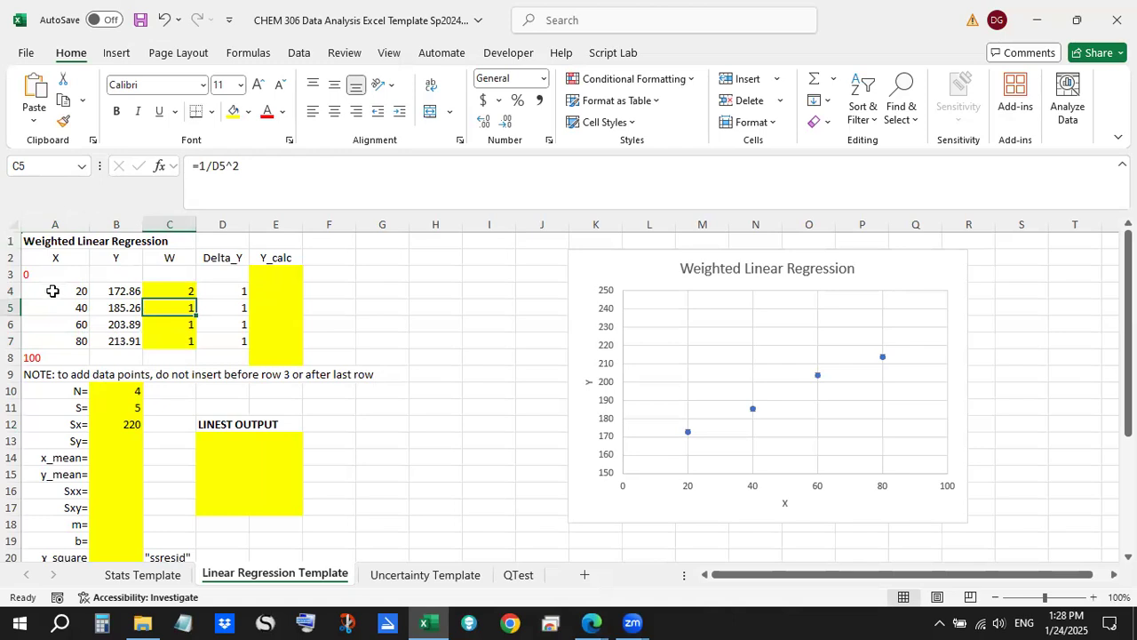
click(62, 294)
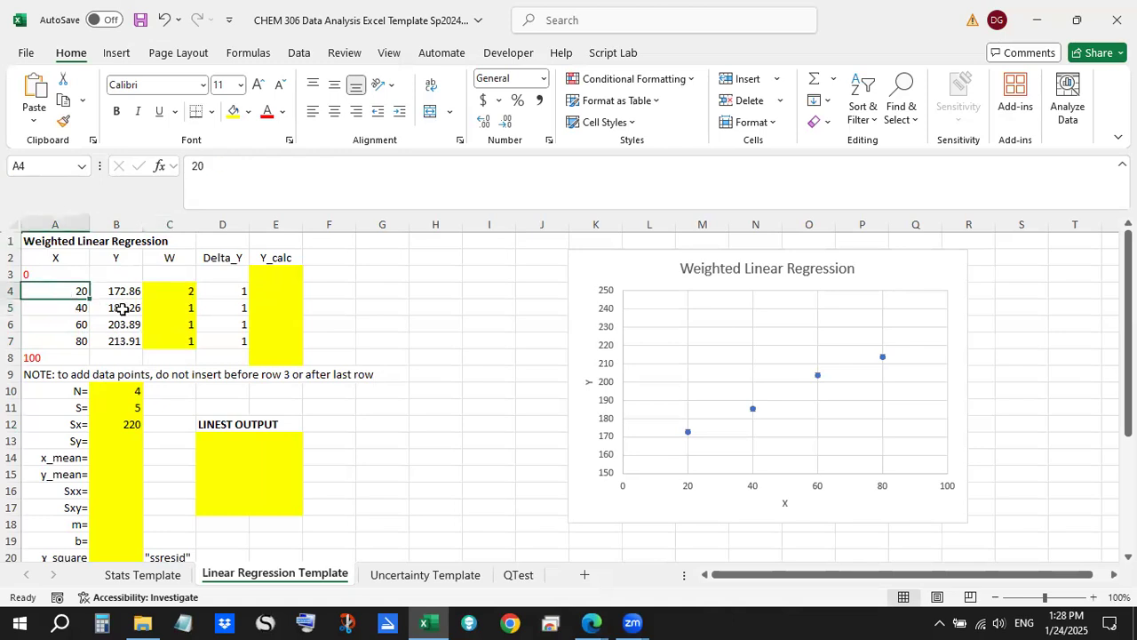
click(169, 22)
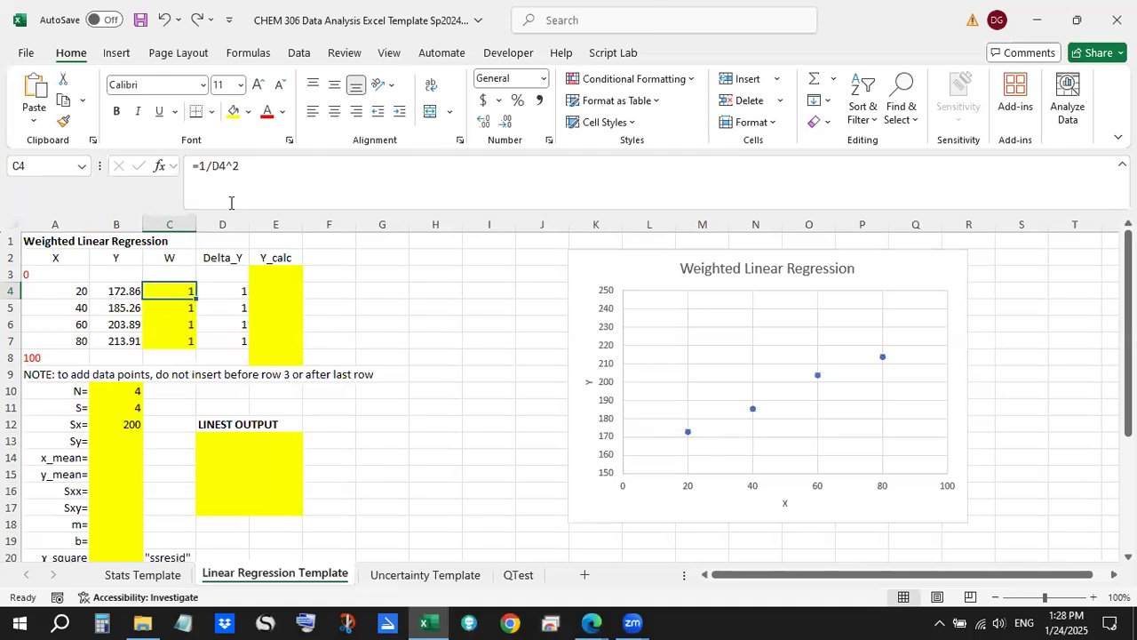
click(238, 294)
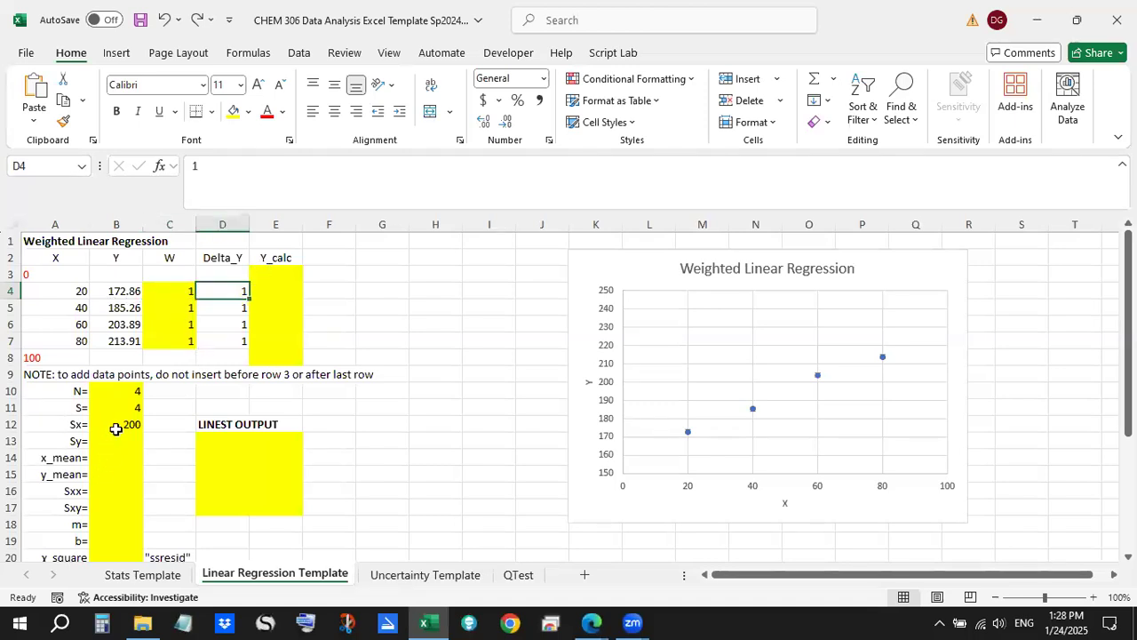
click(115, 430)
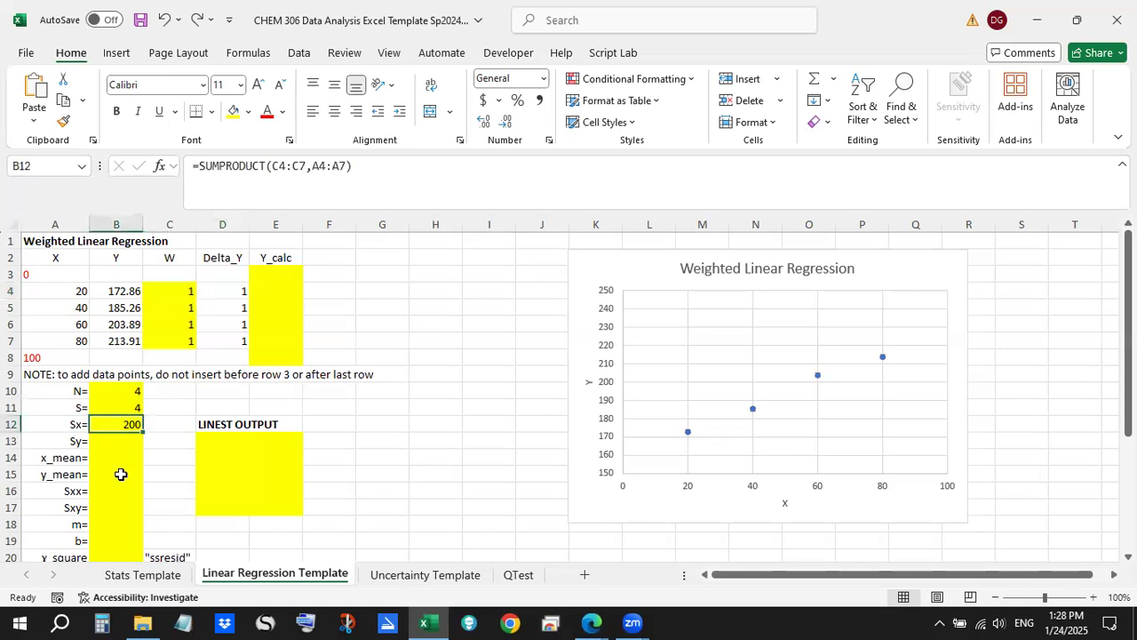
- Select the Sy cell B13, and highlight the Step 1 formula for Sy in the Weighted Linear Regression PDF in Edge
click(130, 438)
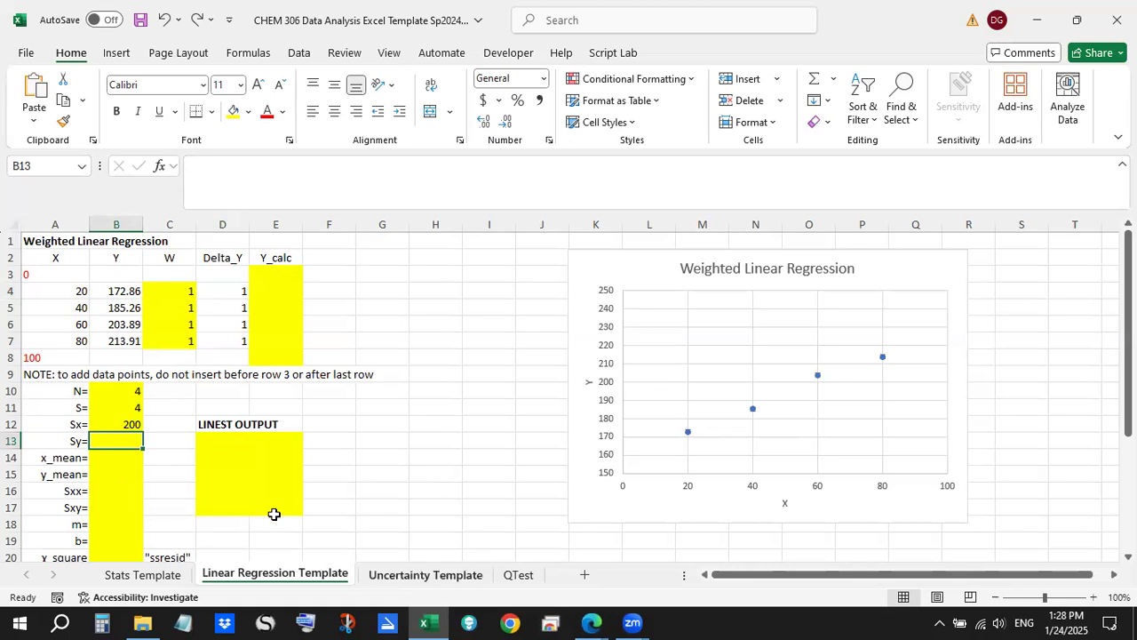
click(587, 620)
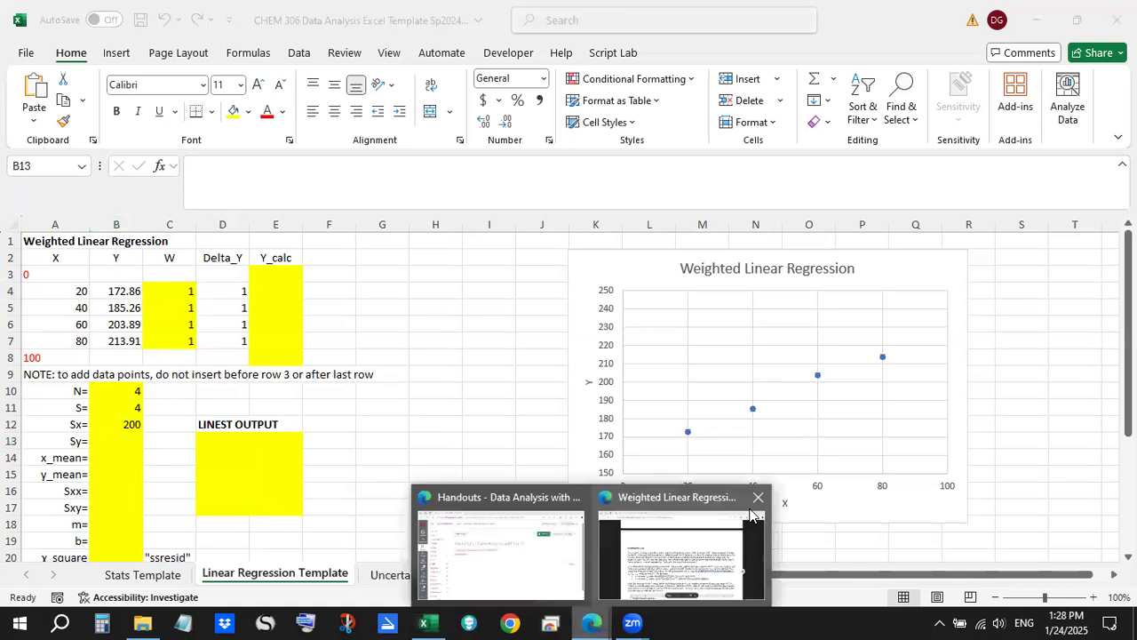
click(702, 549)
scroll(545, 383, down, 1)
scroll(541, 383, up, 12)
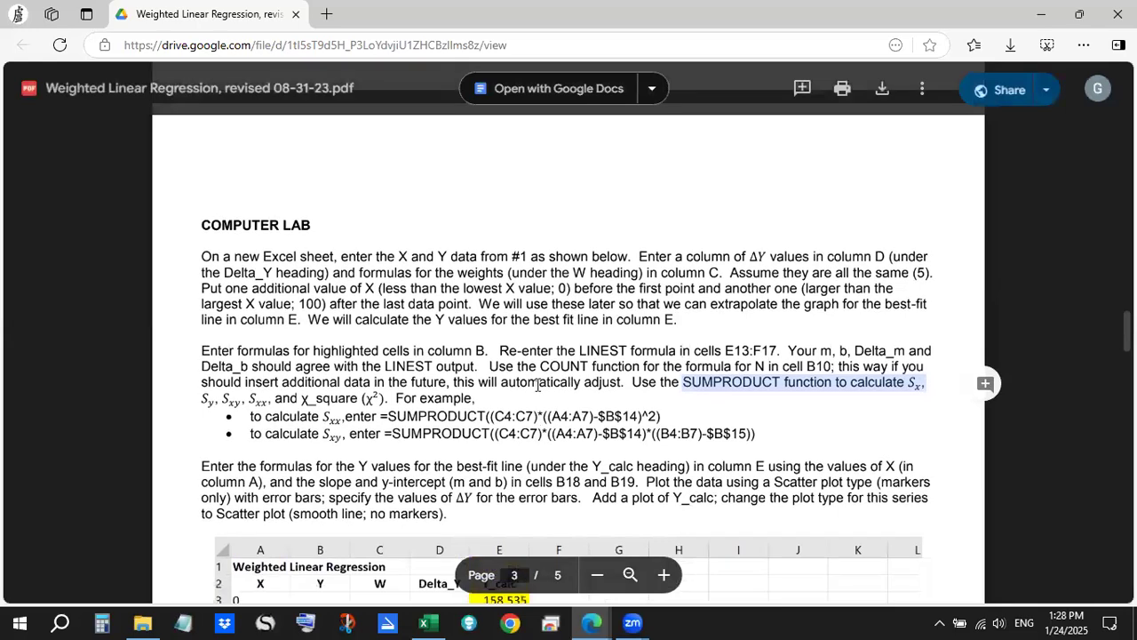
scroll(504, 371, up, 10)
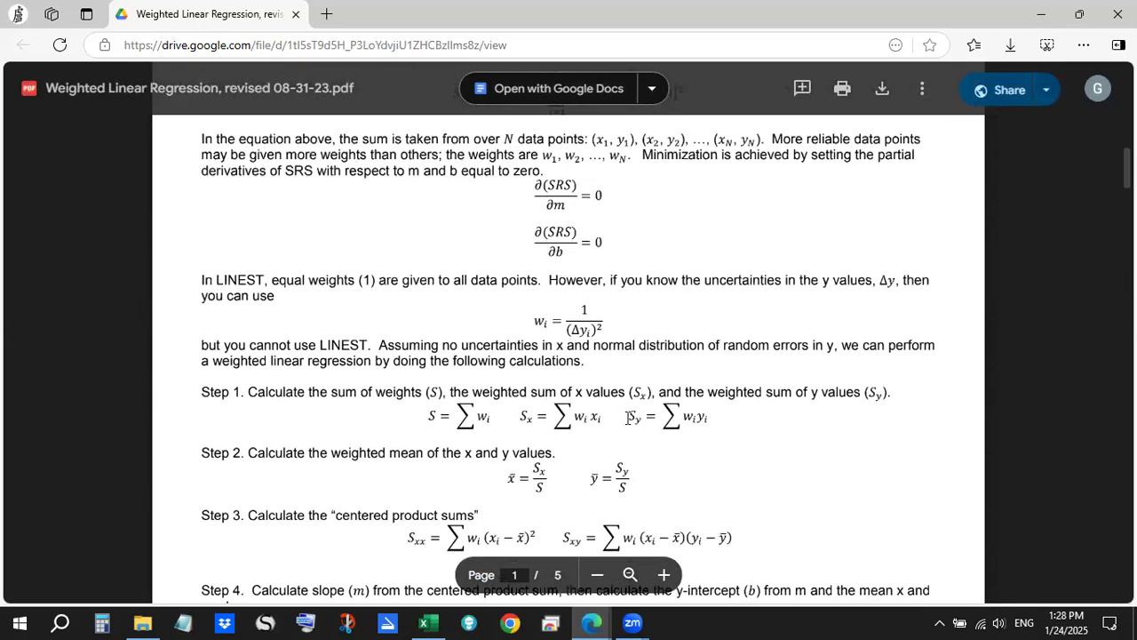
drag(628, 418, 709, 419)
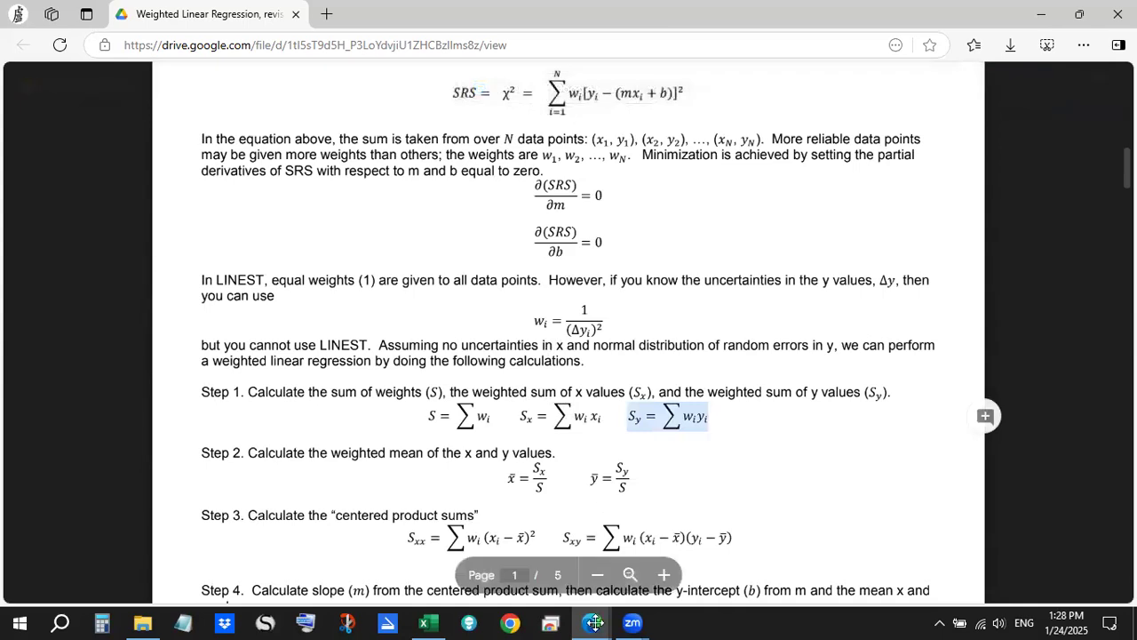
- Switch to Excel and calculate Sy in B13 with =SUMPRODUCT(C4:C7,B4:B7)
click(433, 622)
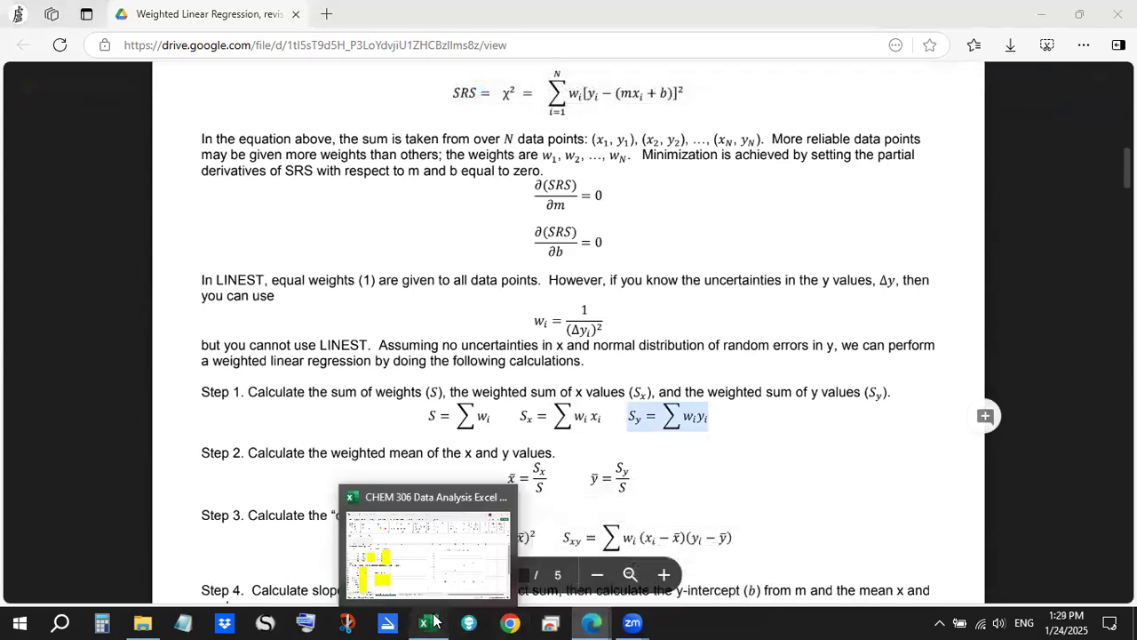
text(=)
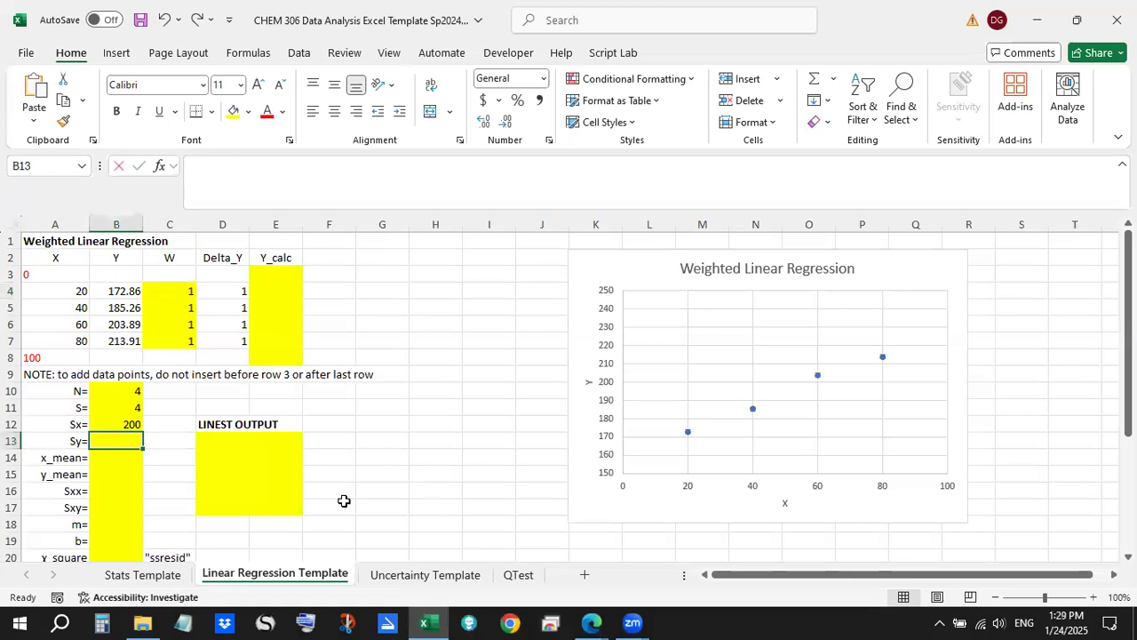
text(SUMPRODUC)
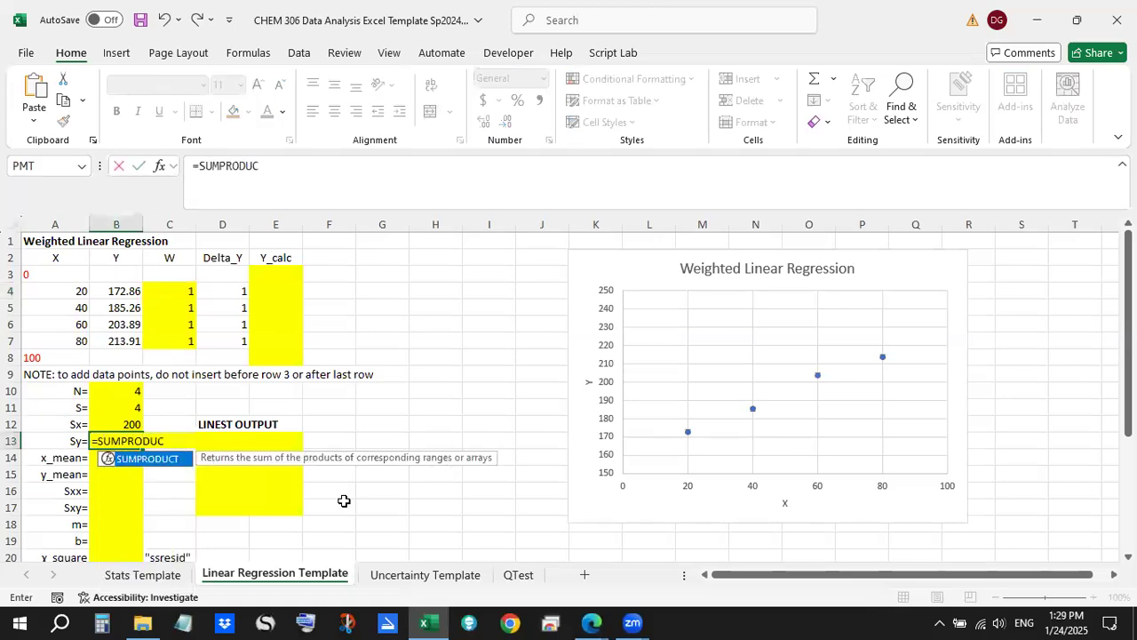
text(T()
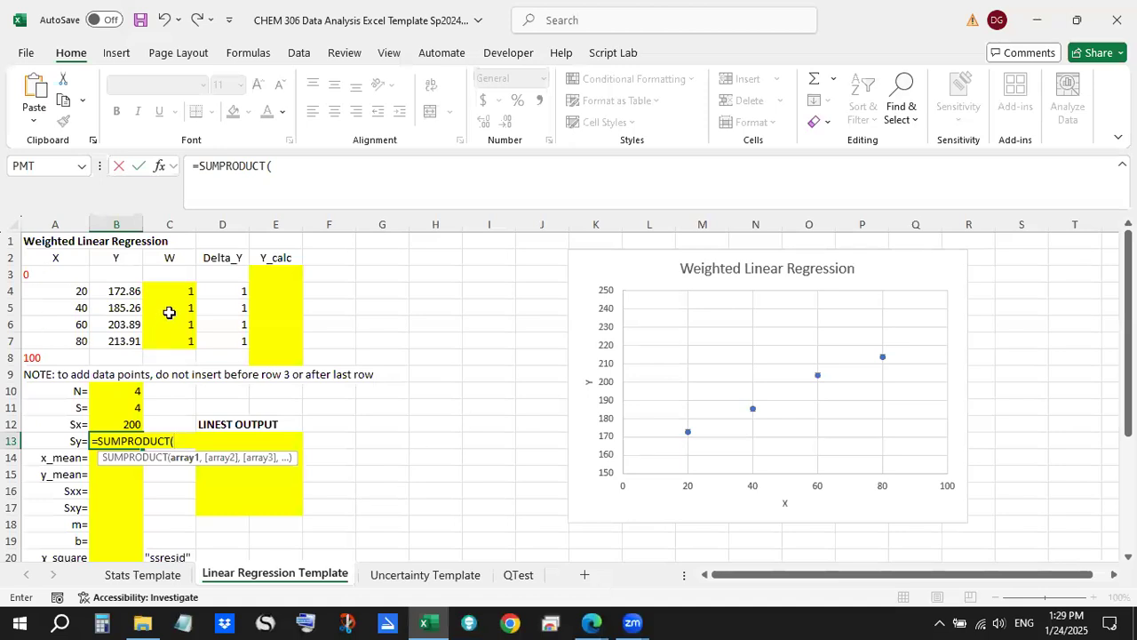
drag(170, 291, 169, 338)
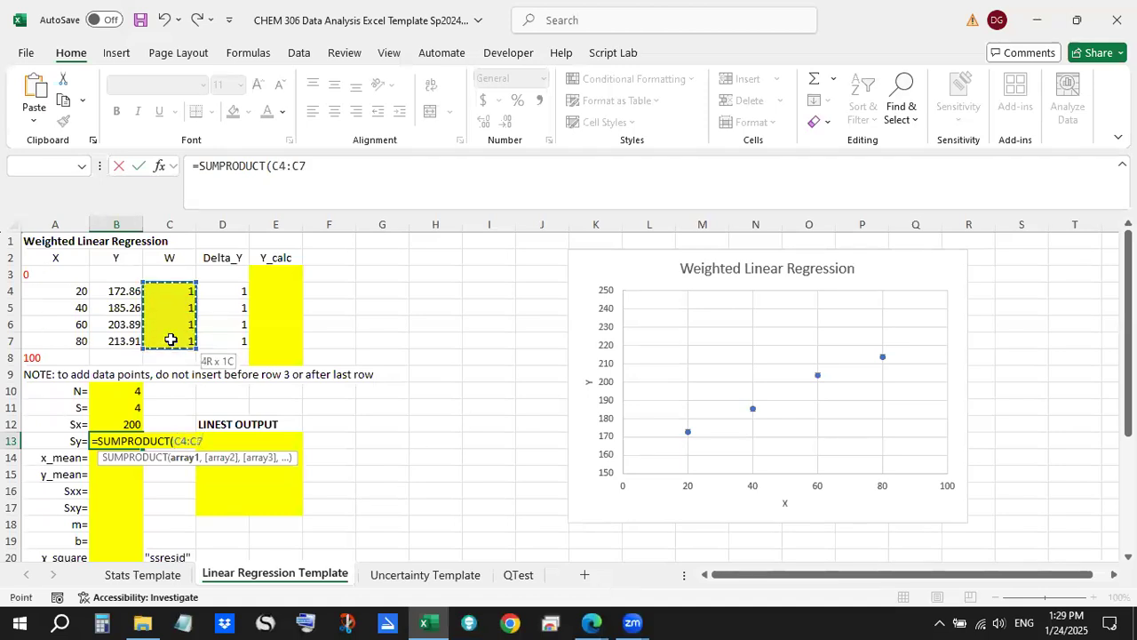
text(,)
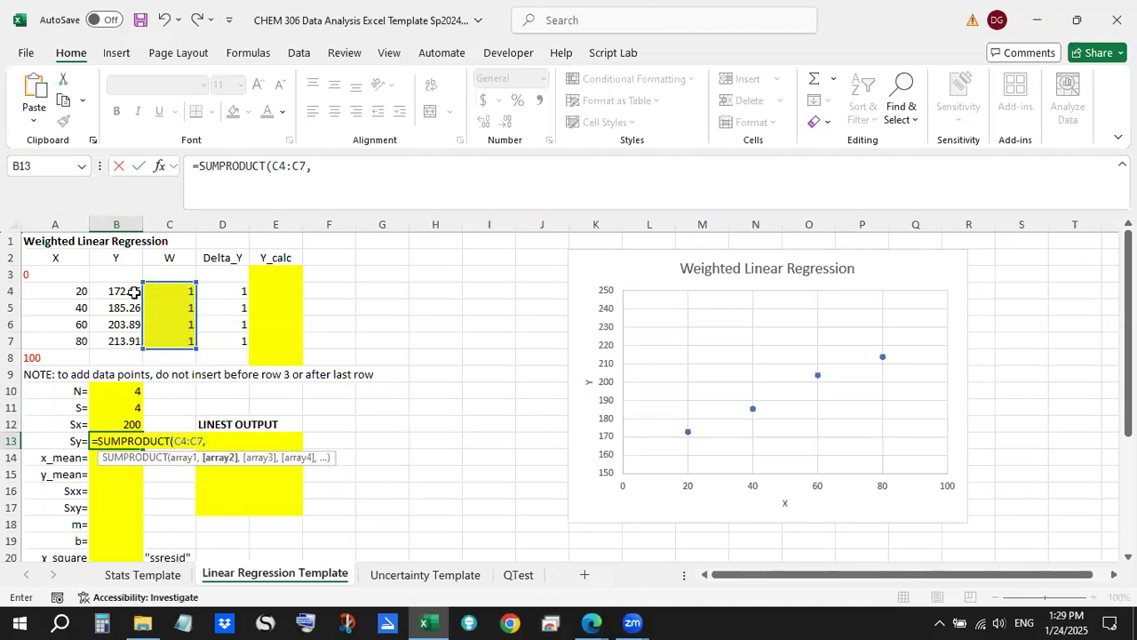
drag(129, 293, 133, 341)
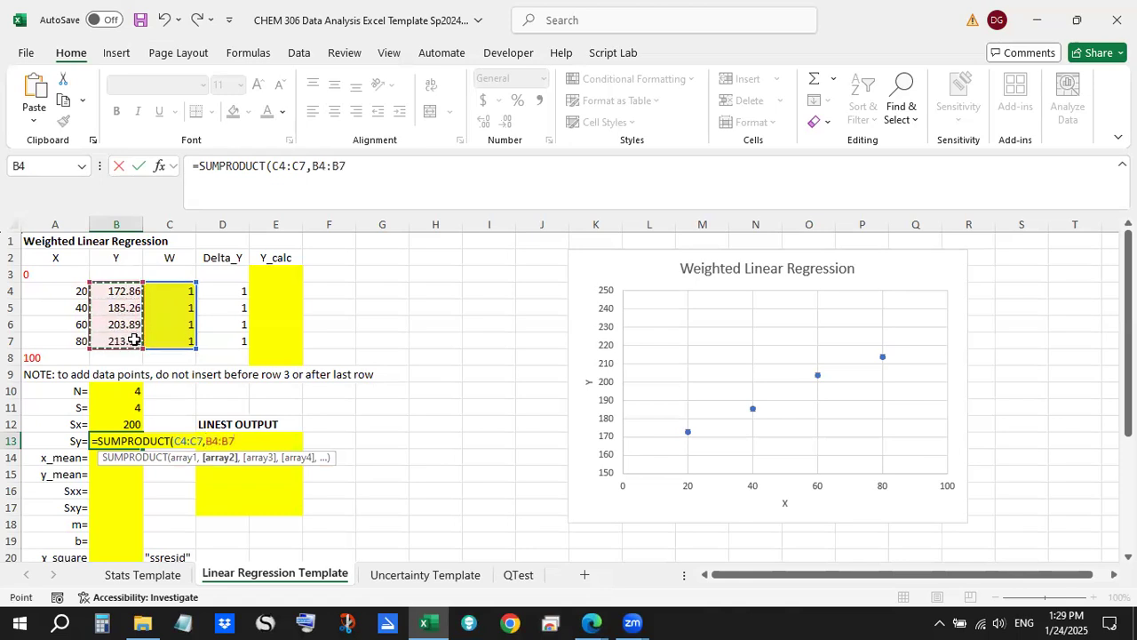
text())
key(ctrl+Return)
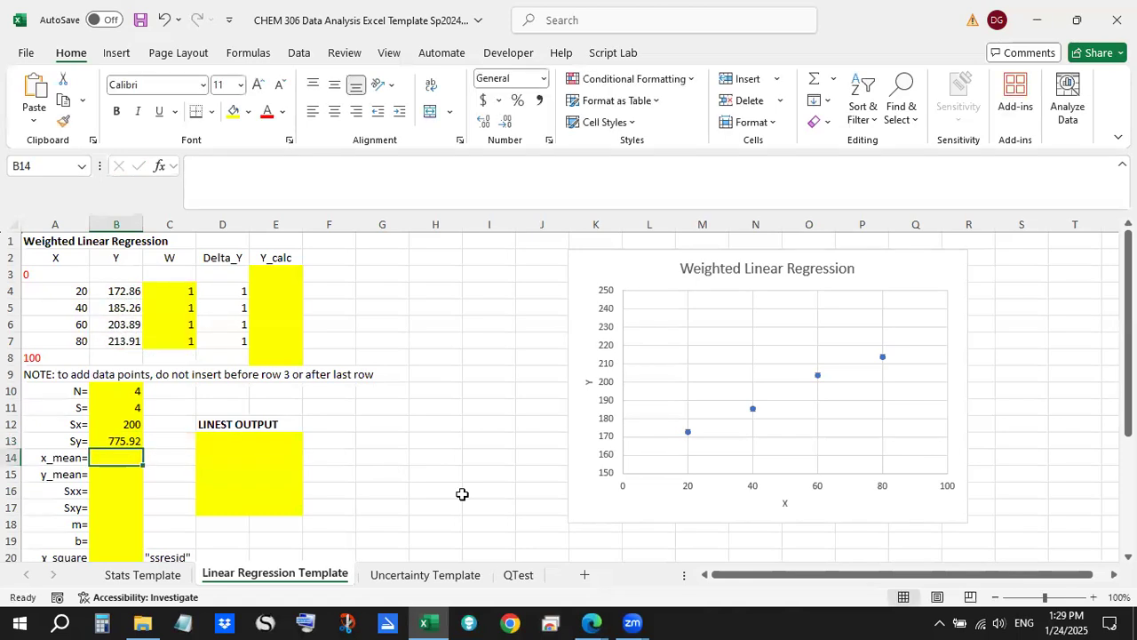
- Review the Sy formula in B13 and trace the weight and Y value pairs in rows 4 to 7
key(F2)
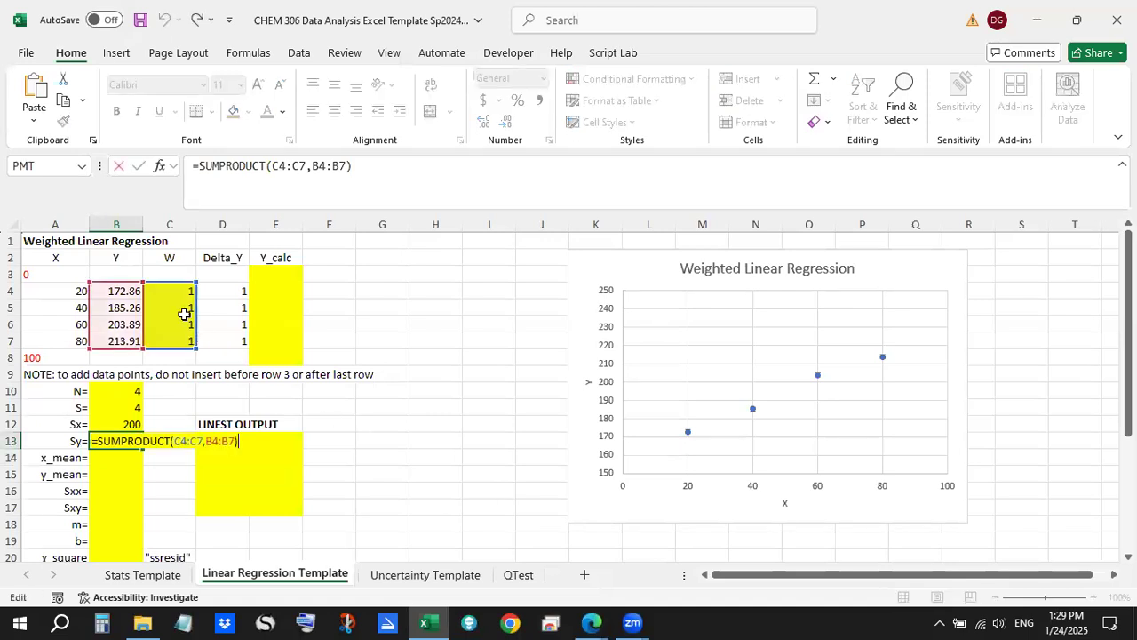
click(163, 293)
click(117, 292)
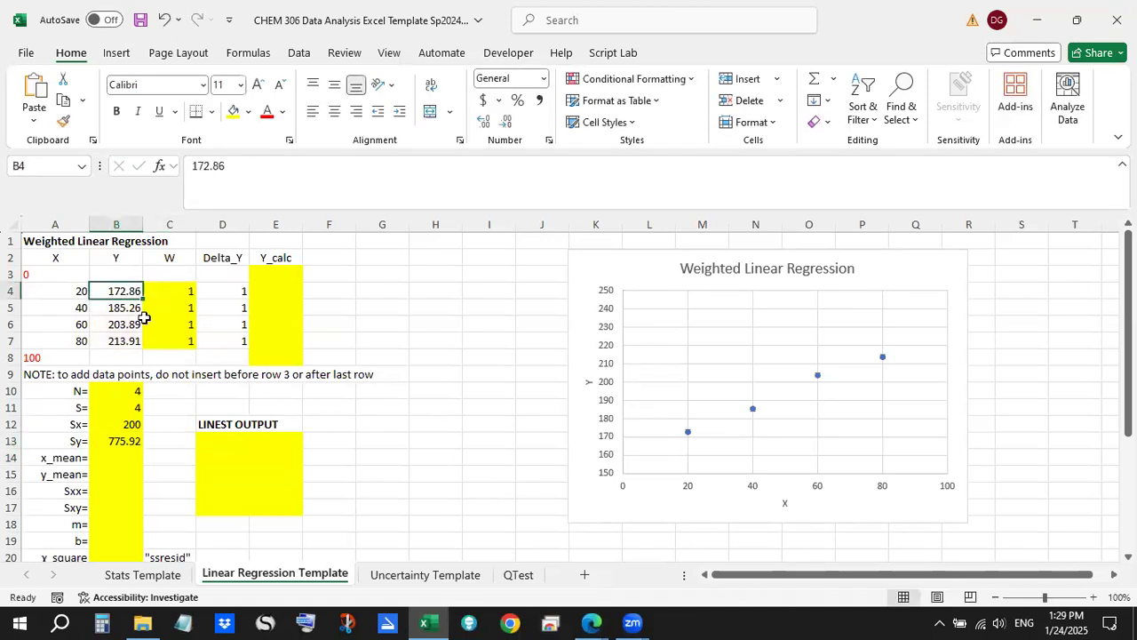
drag(164, 308, 135, 342)
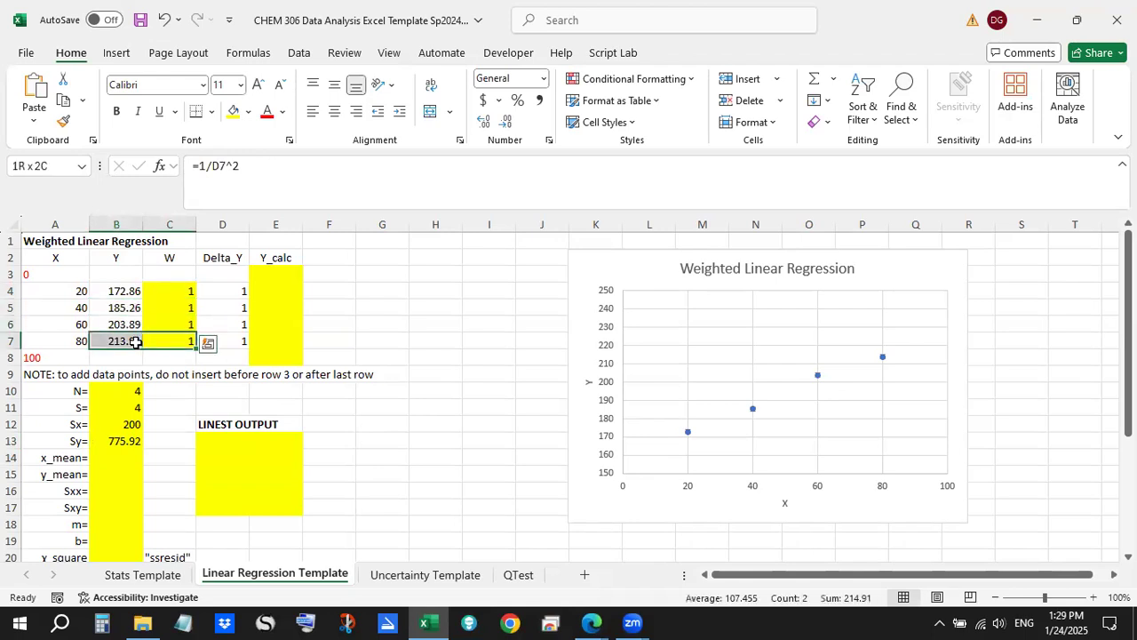
- Point out the S row used for x_mean, and highlight the Step 2 x mean formula in the Weighted Linear Regression PDF in Edge
click(112, 458)
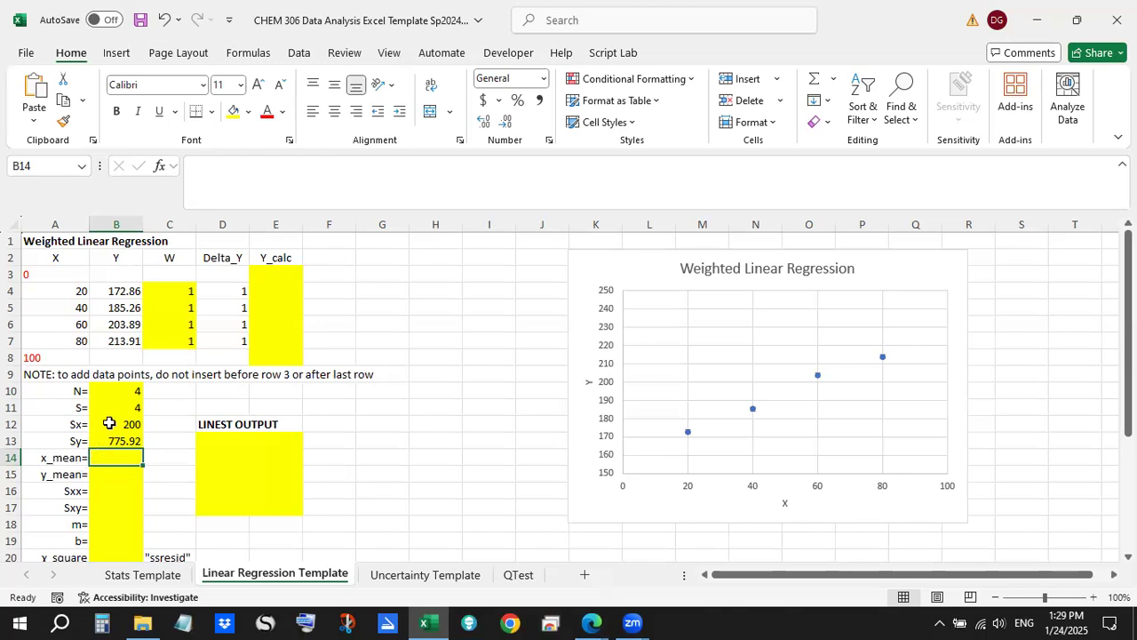
drag(78, 417, 100, 408)
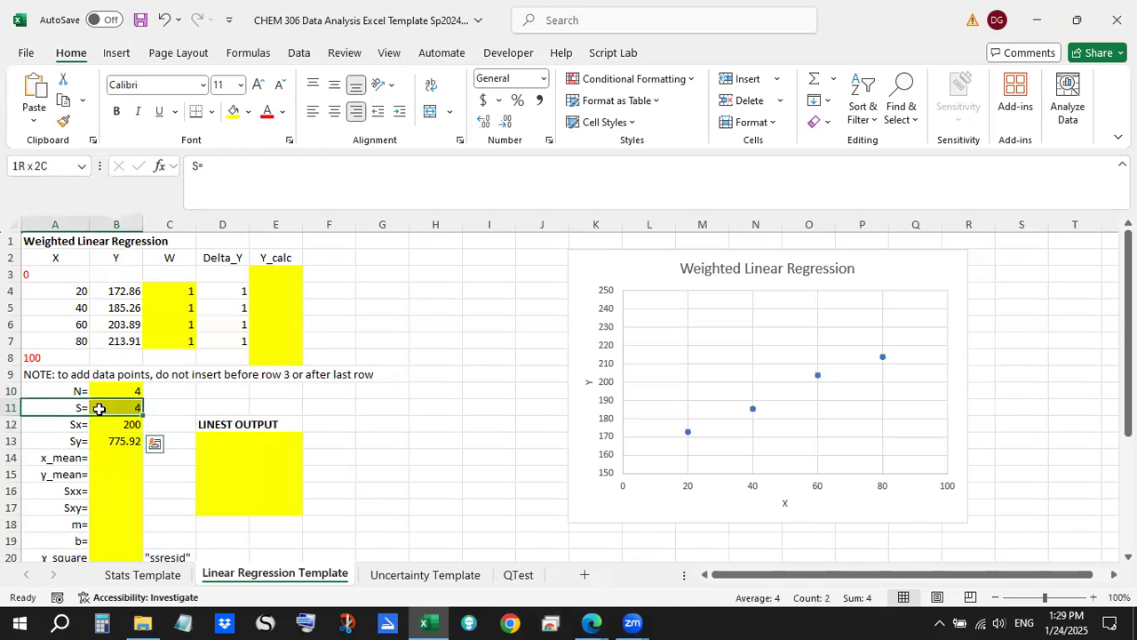
drag(99, 407, 101, 409)
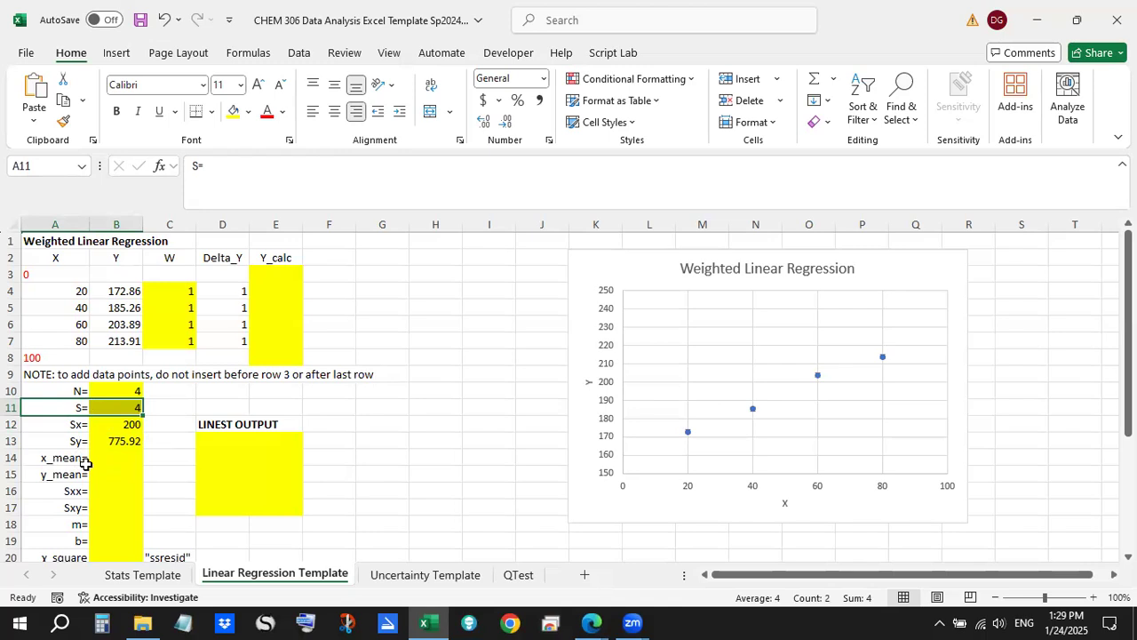
click(590, 622)
click(681, 542)
scroll(513, 314, down, 3)
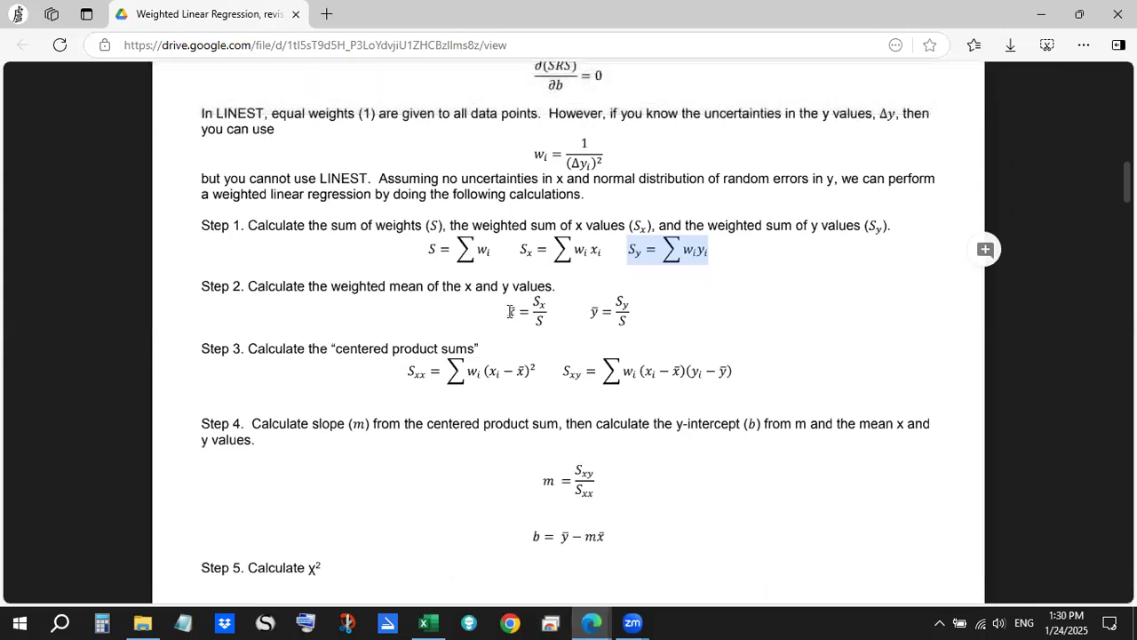
drag(505, 313, 547, 313)
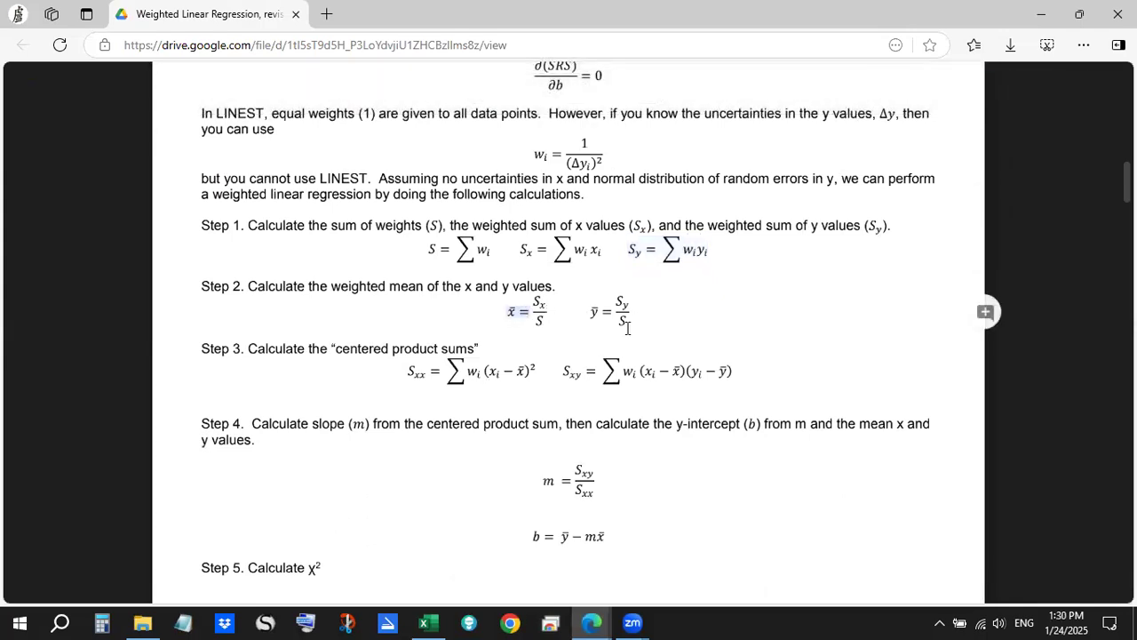
- Switch to Excel, calculate x_mean in B14 with =B12/B11, and compare it with the X values in A4:A7
click(415, 621)
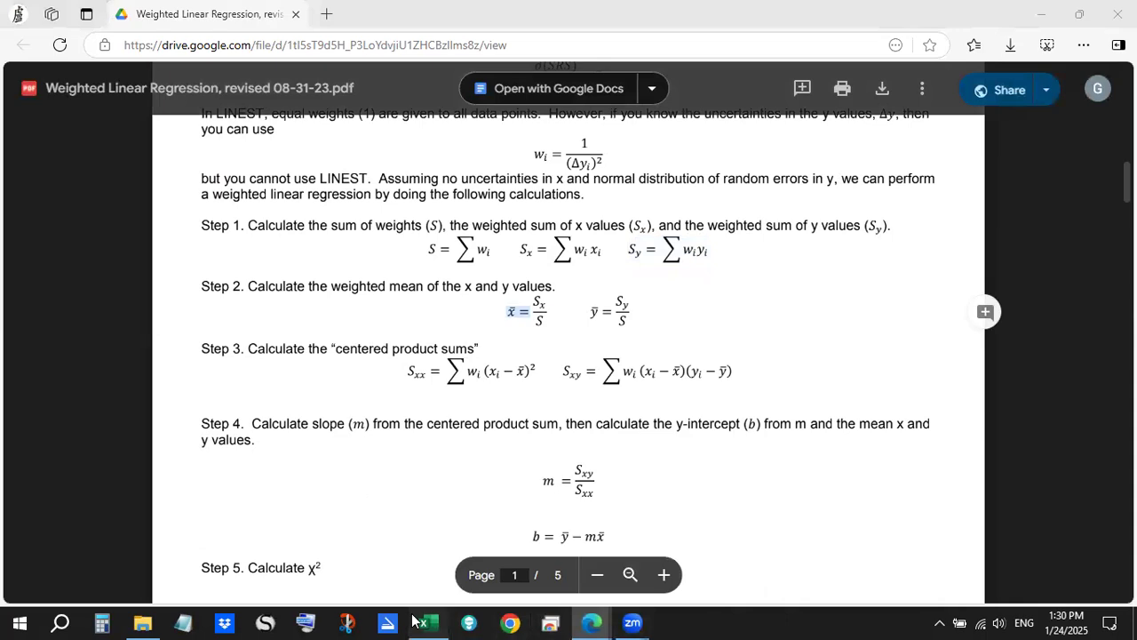
click(113, 455)
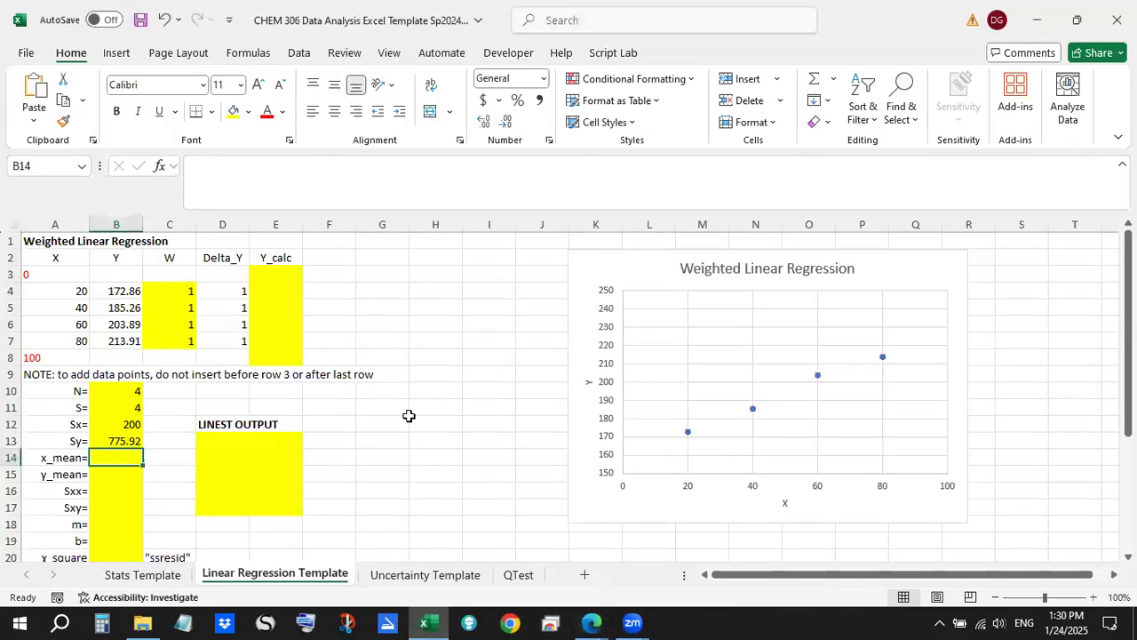
text(=)
click(133, 425)
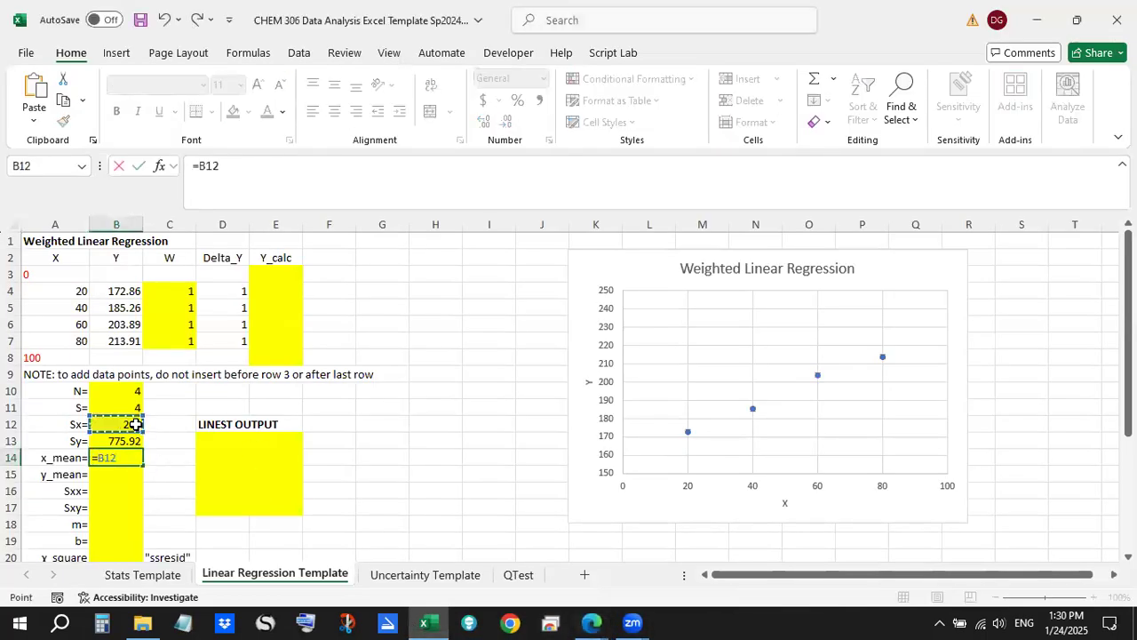
text(/)
click(131, 407)
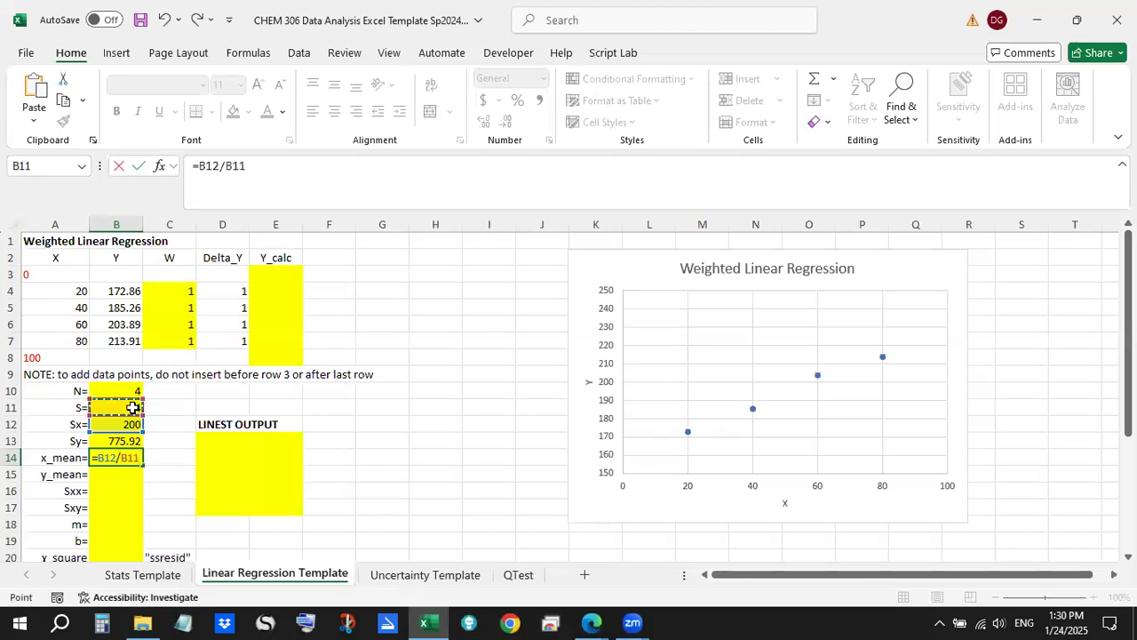
key(Return)
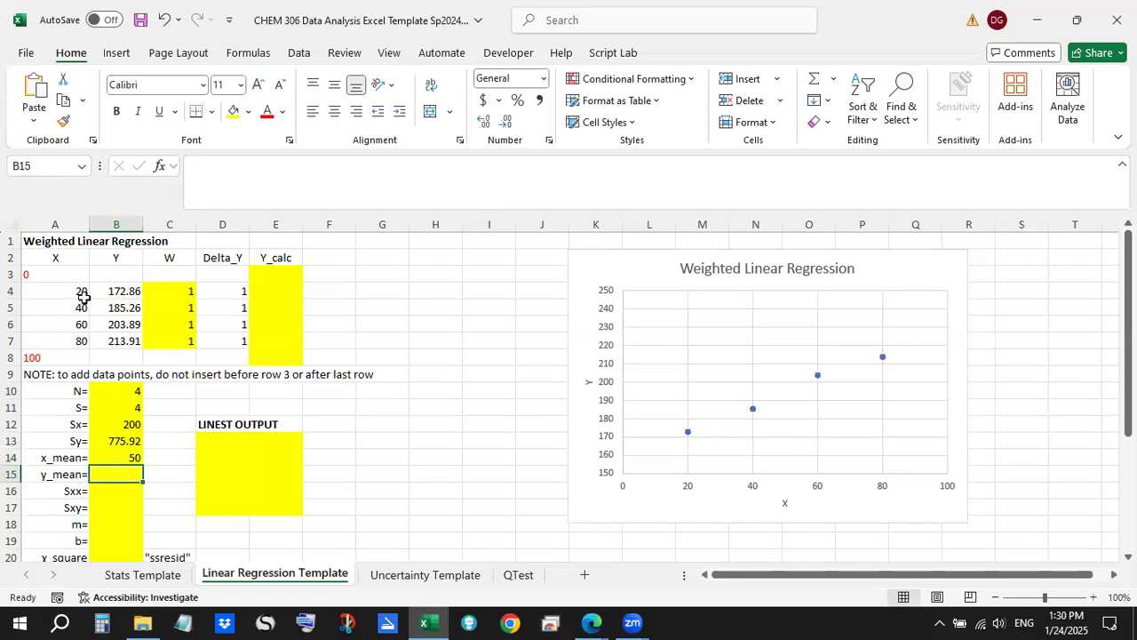
drag(83, 297, 77, 347)
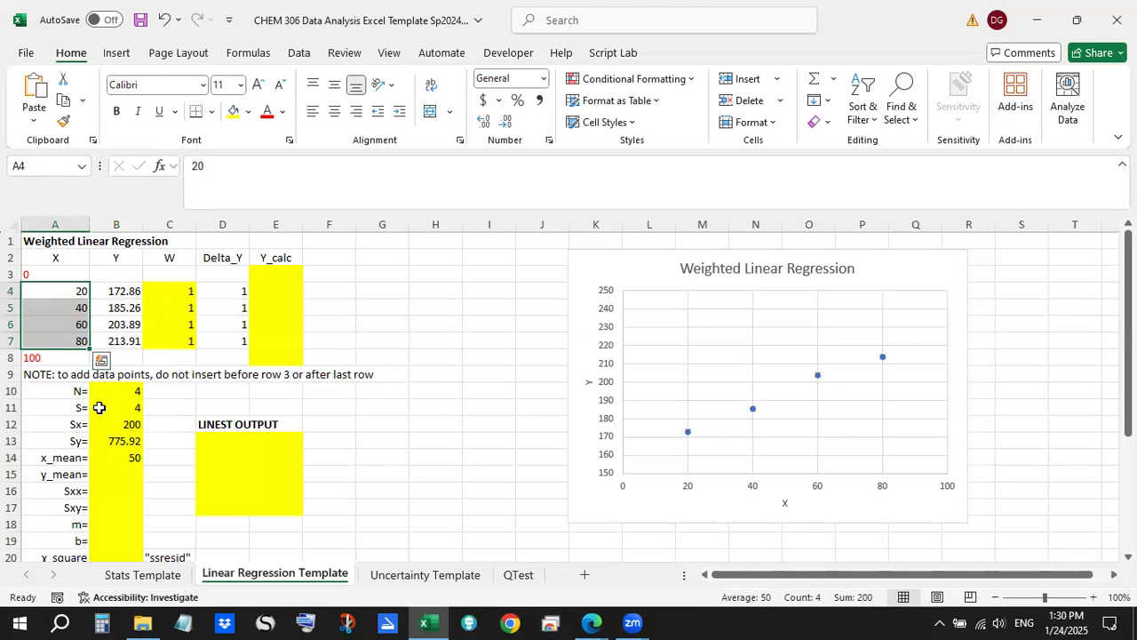
- Select the y_mean cell B15, and highlight the Step 2 y mean formula in the Weighted Linear Regression PDF in Edge
click(119, 474)
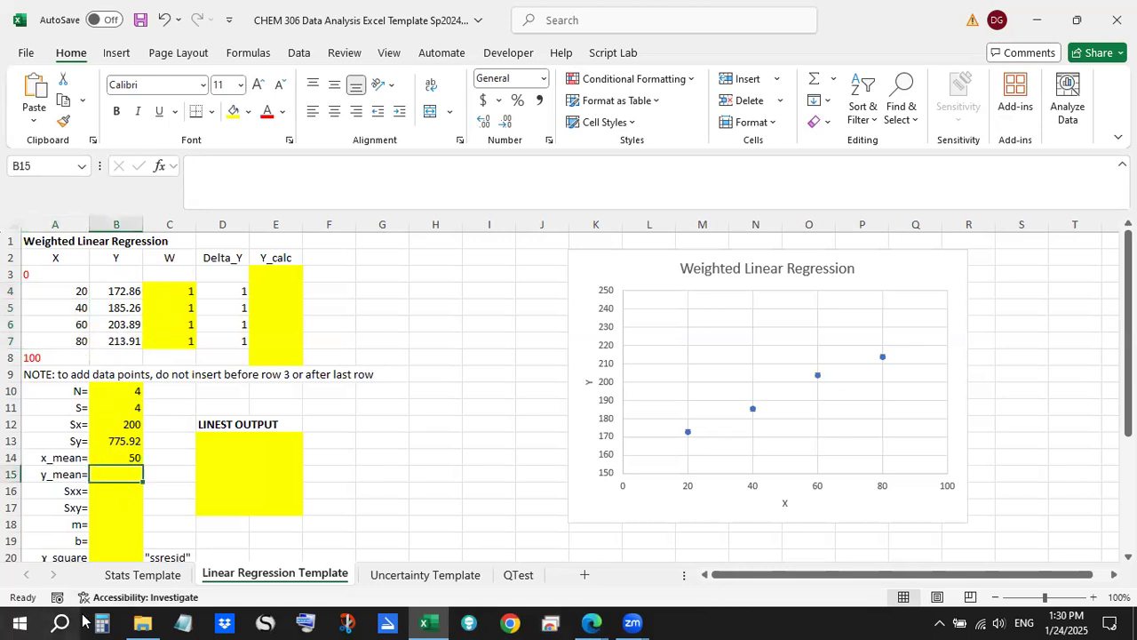
click(594, 622)
click(662, 570)
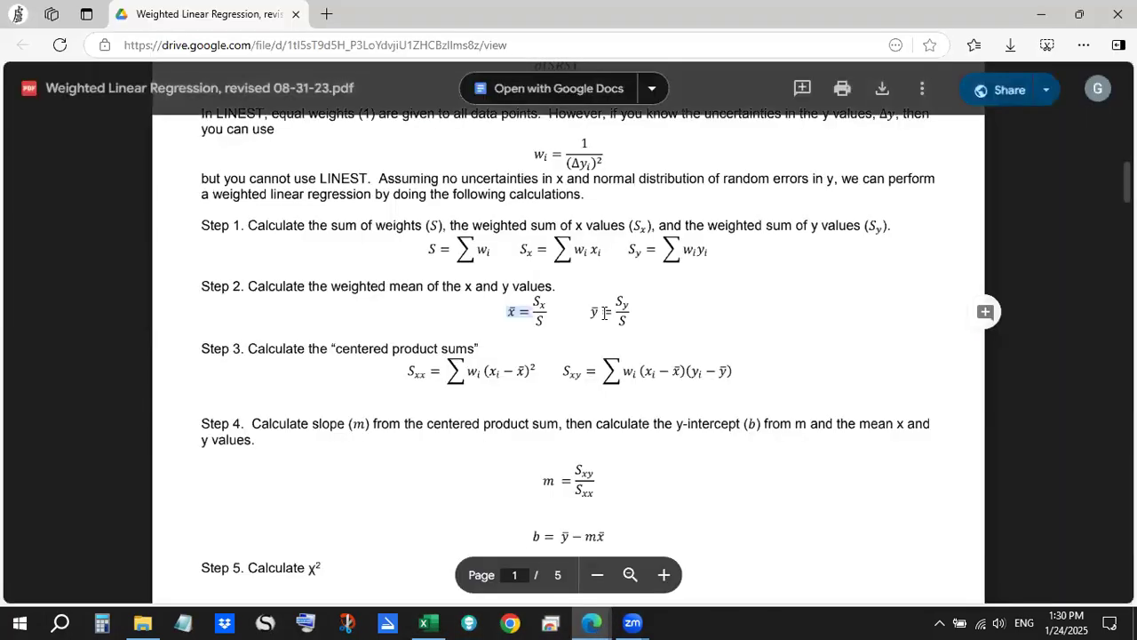
drag(592, 313, 627, 322)
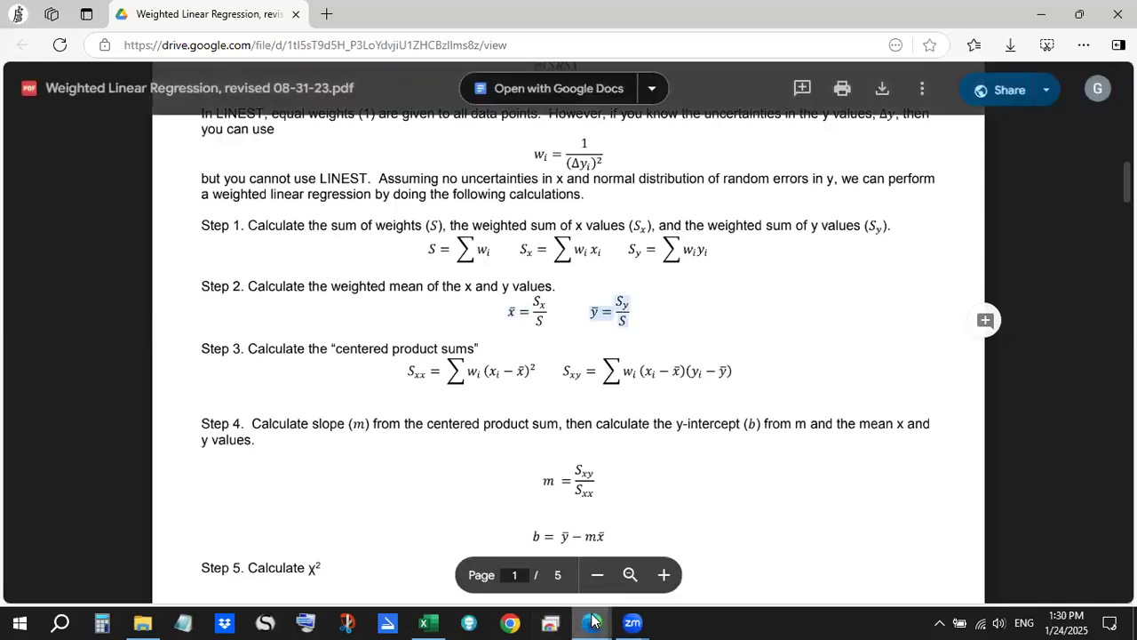
- Switch to Excel and calculate y_mean in B15 with =B13/B11
mouse_move(592, 620)
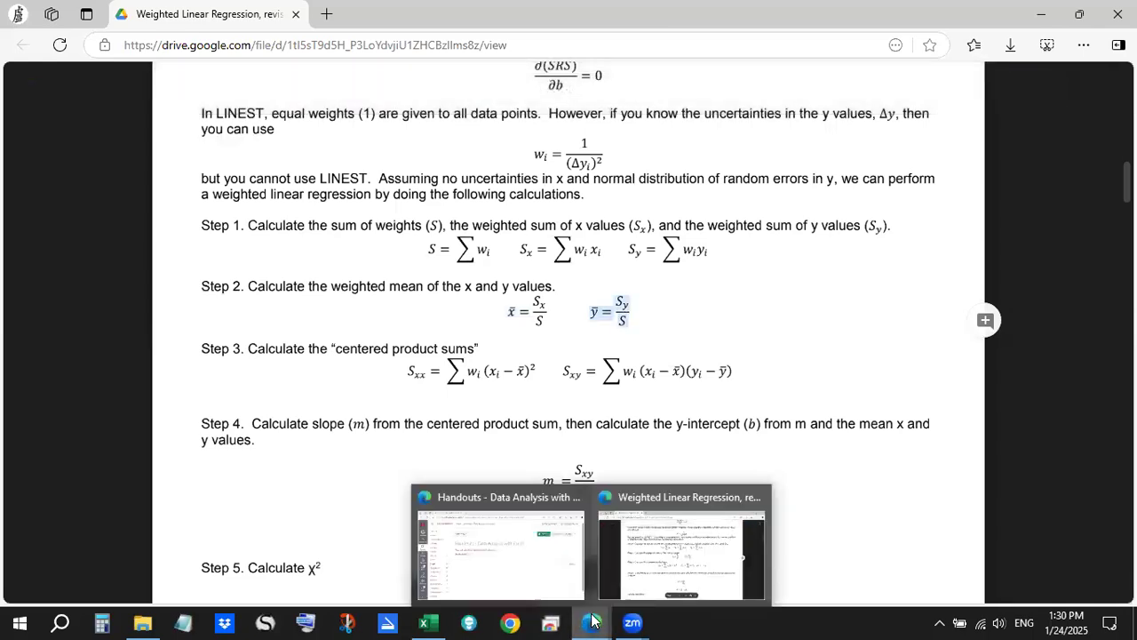
click(428, 622)
text(=)
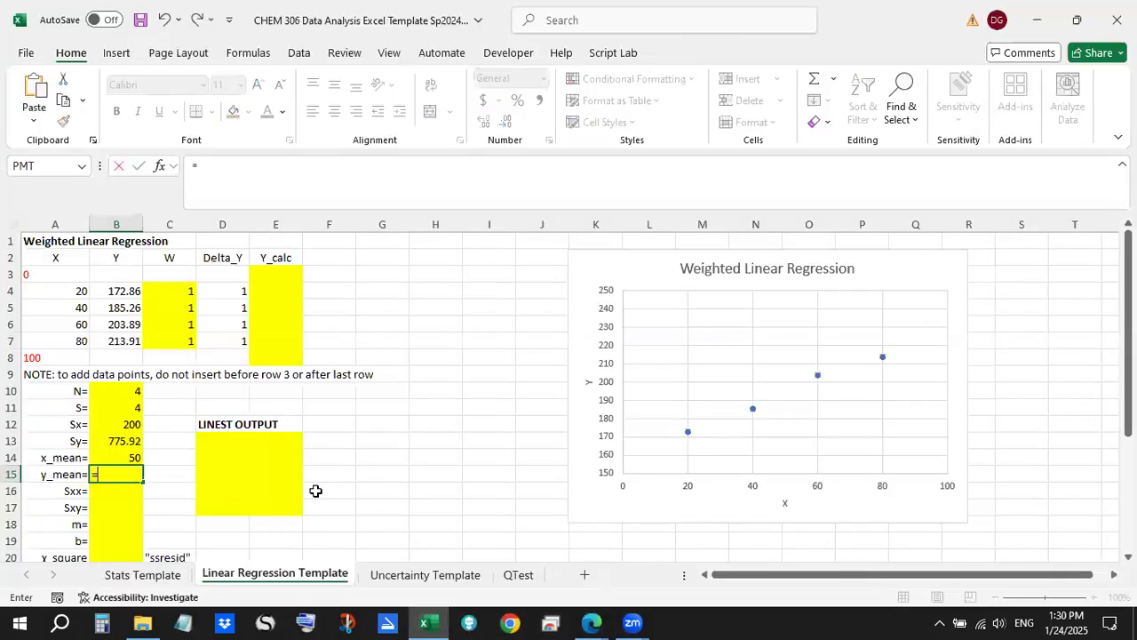
click(127, 449)
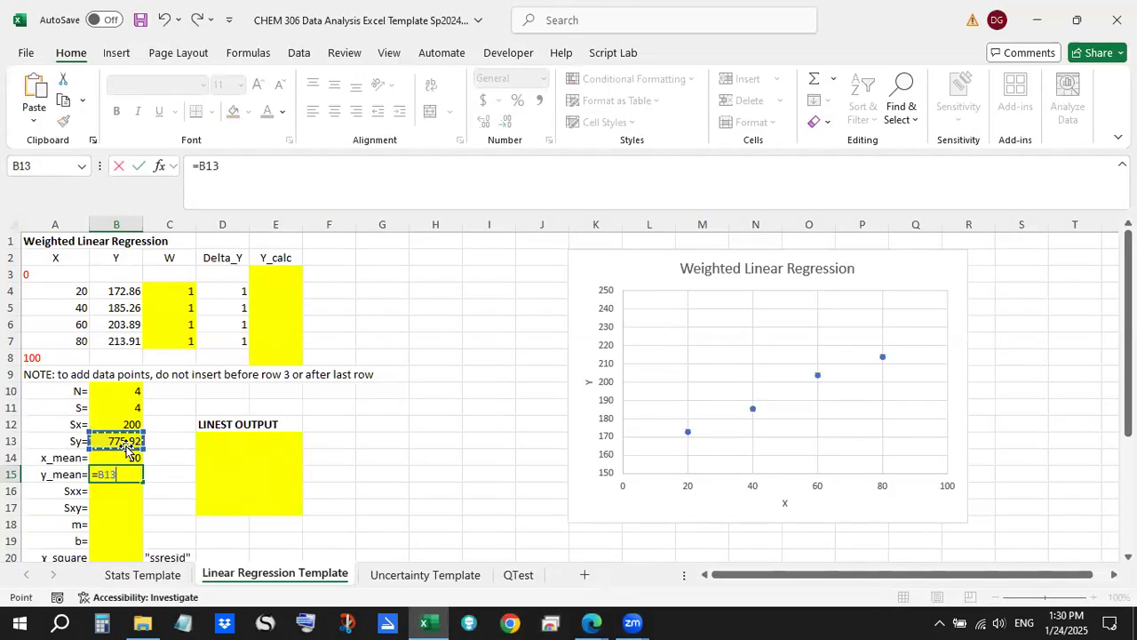
text(/)
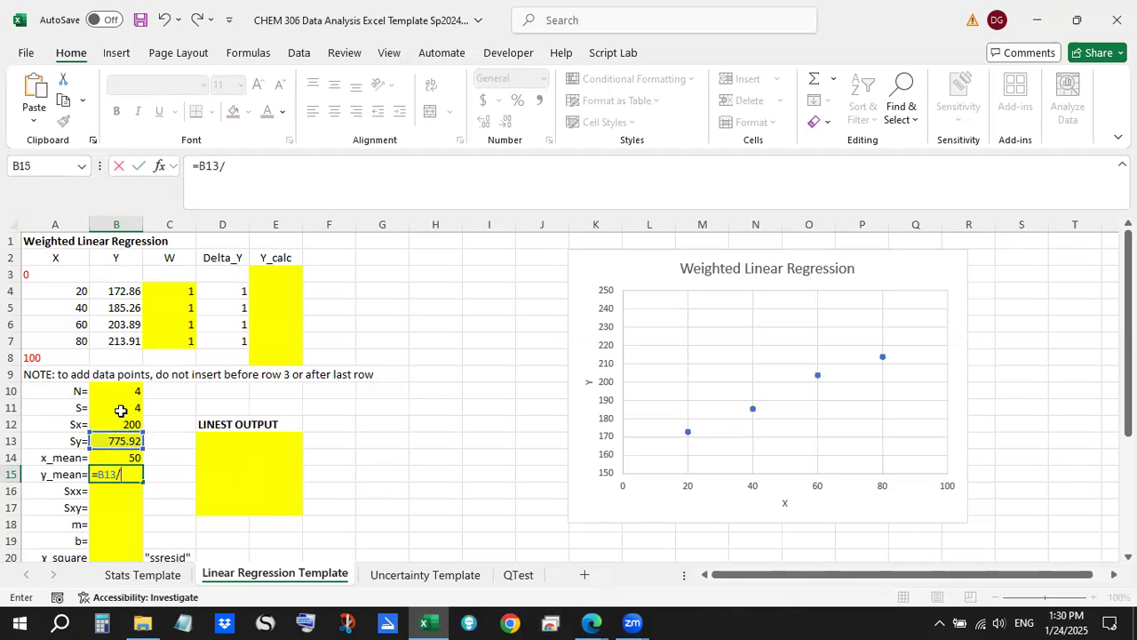
click(121, 410)
key(Return)
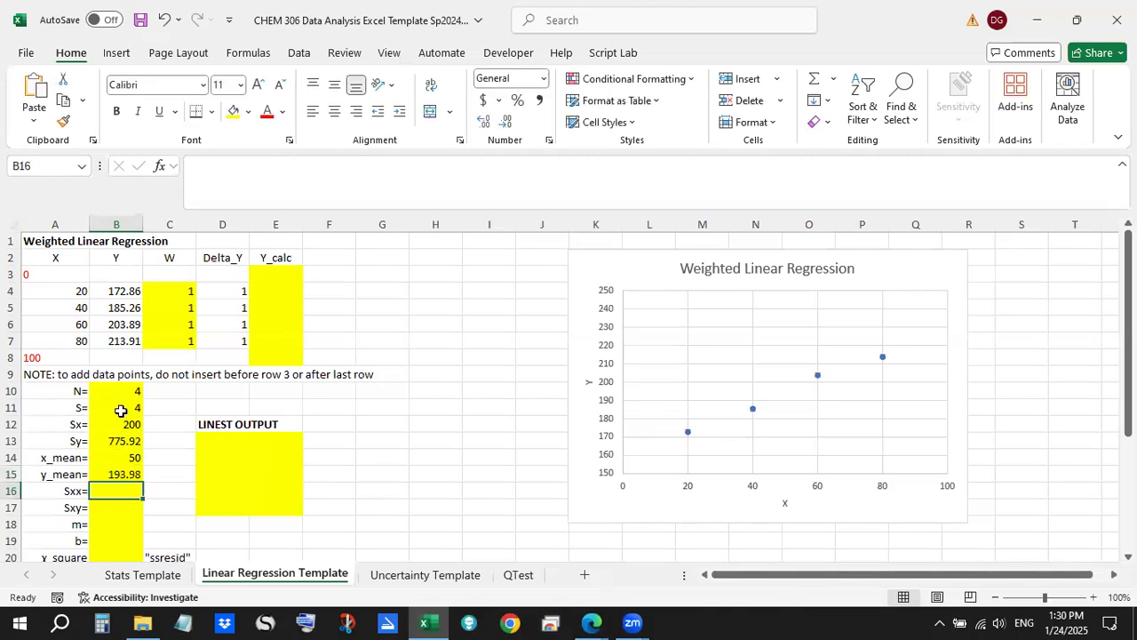
- Look over the remaining regression rows below y_mean and select the Sxx cell B16
click(174, 455)
scroll(145, 450, down, 2)
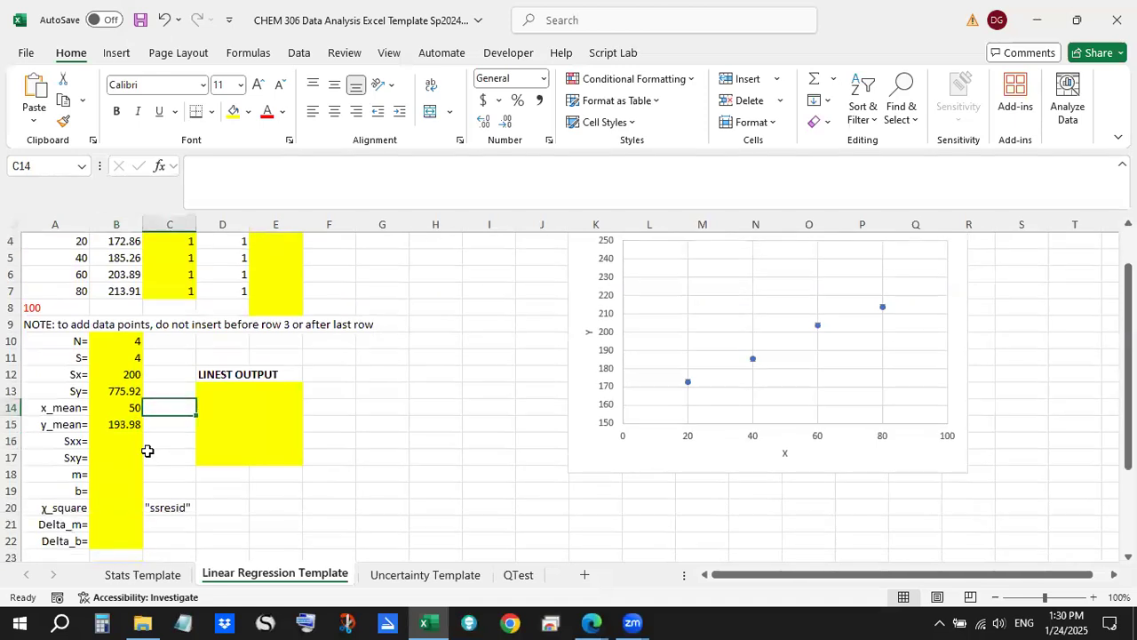
click(128, 389)
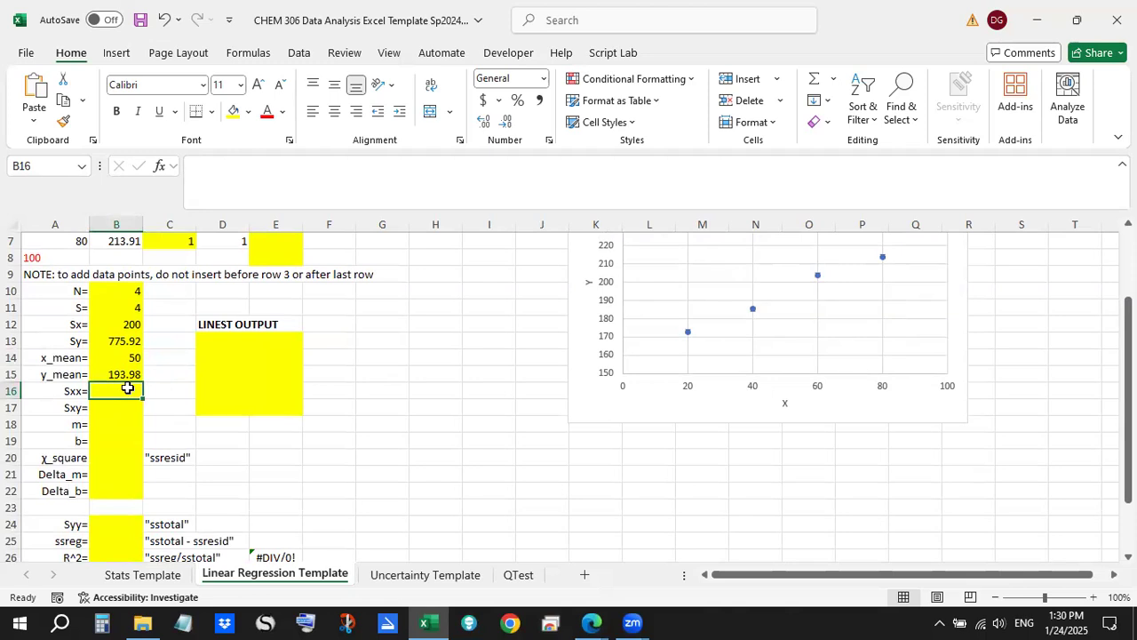
scroll(128, 389, up, 1)
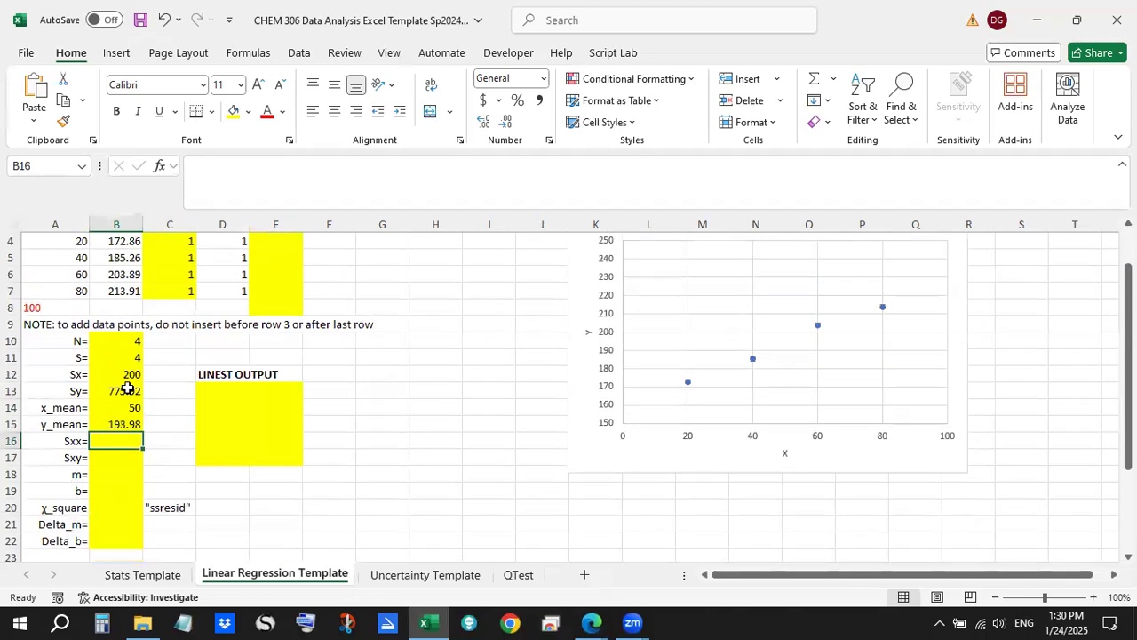